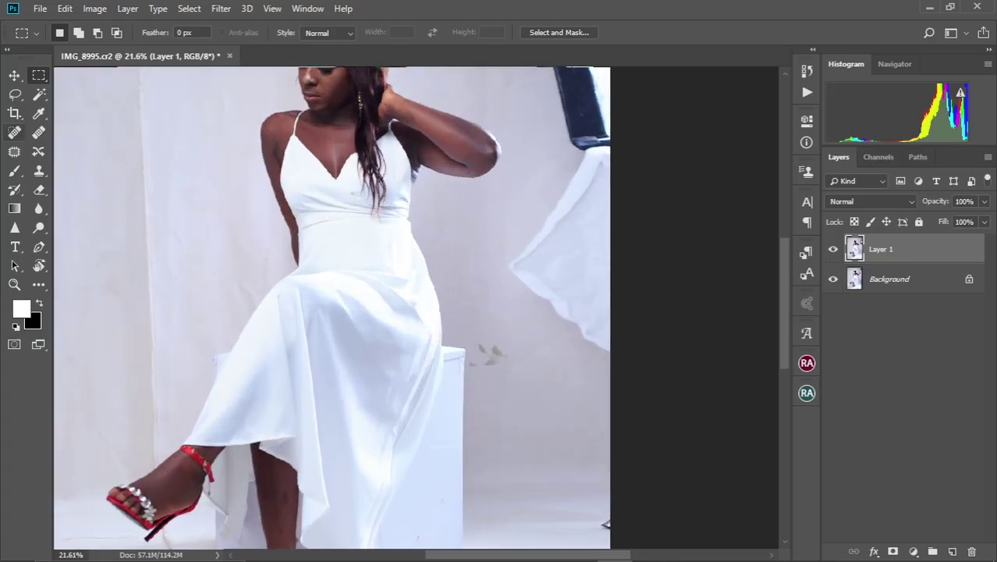
# Step: Patch out the backdrop blemish beside the box as a trial cleanup
pyautogui.press('j')
pyautogui.moveTo(468, 359)
pyautogui.mouseDown()
pyautogui.moveTo(473, 338)
pyautogui.moveTo(521, 413)
pyautogui.mouseUp()
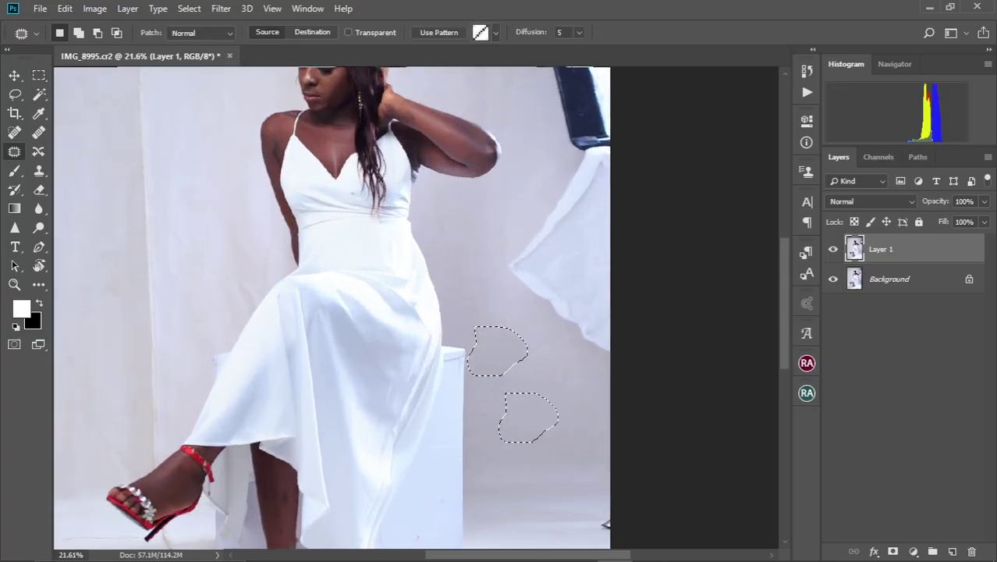
pyautogui.hotkey('ctrl', 'd')
pyautogui.hotkey('ctrl', '-')
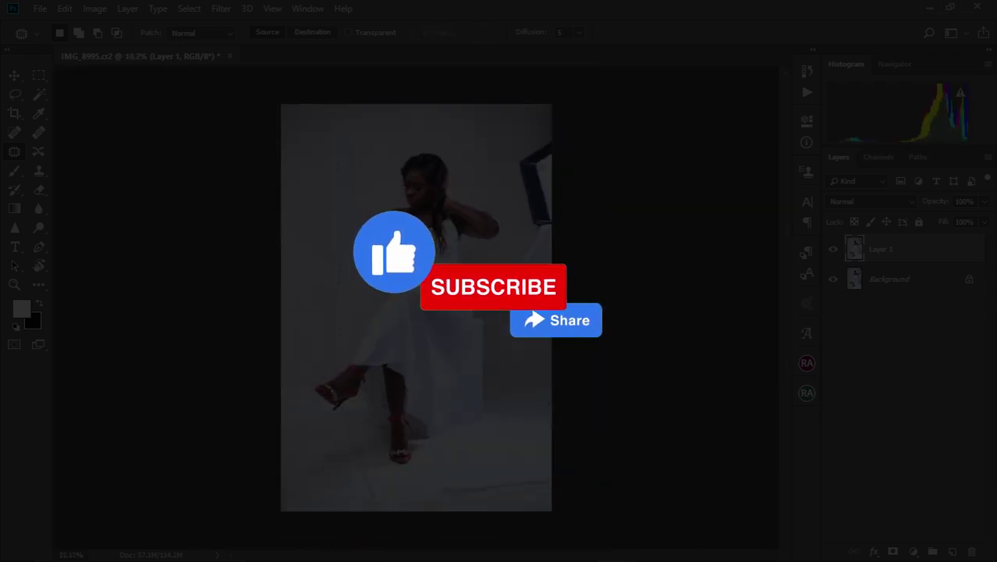
# Step: Patch the object at the photo's top right with plain backdrop
pyautogui.moveTo(538, 142); pyautogui.dragTo(550, 230)
pyautogui.moveTo(535, 184); pyautogui.dragTo(491, 187)
pyautogui.hotkey('ctrl', 'd')
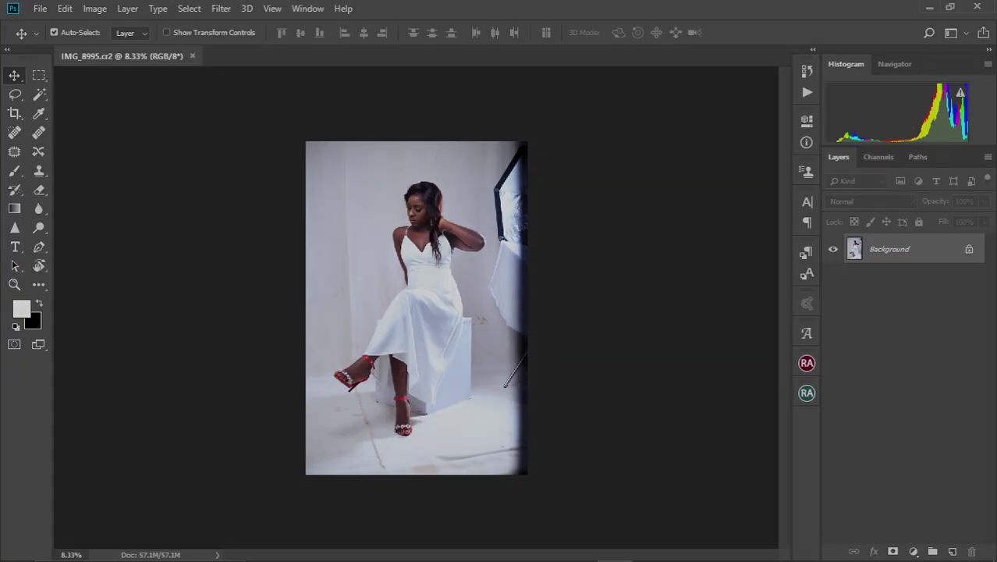
# Step: Duplicate the Background layer and stretch the right-edge strip to about 249% width
pyautogui.hotkey('ctrl', '-')
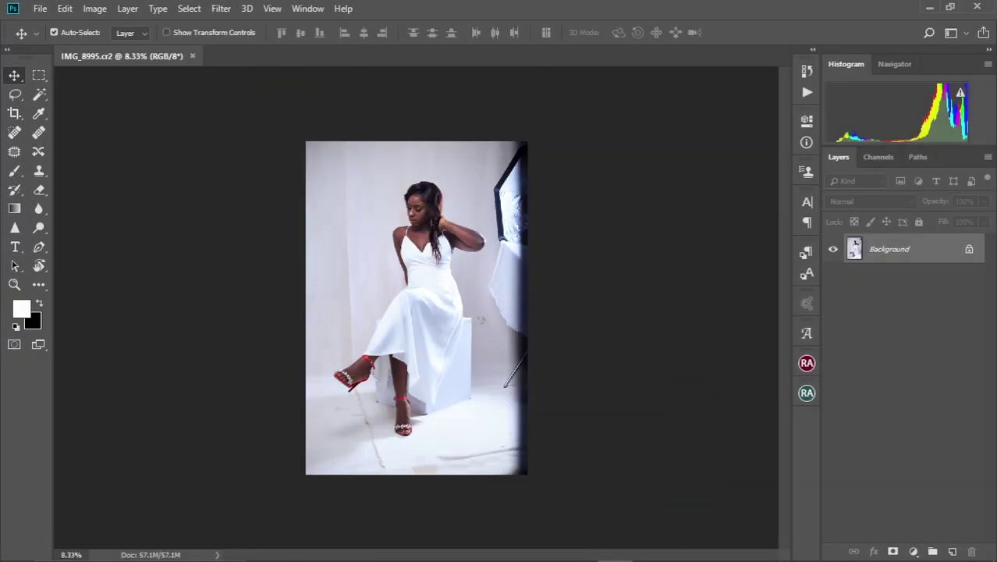
pyautogui.hotkey('ctrl', 'j')
pyautogui.press('m')
pyautogui.moveTo(527, 141); pyautogui.dragTo(489, 474)
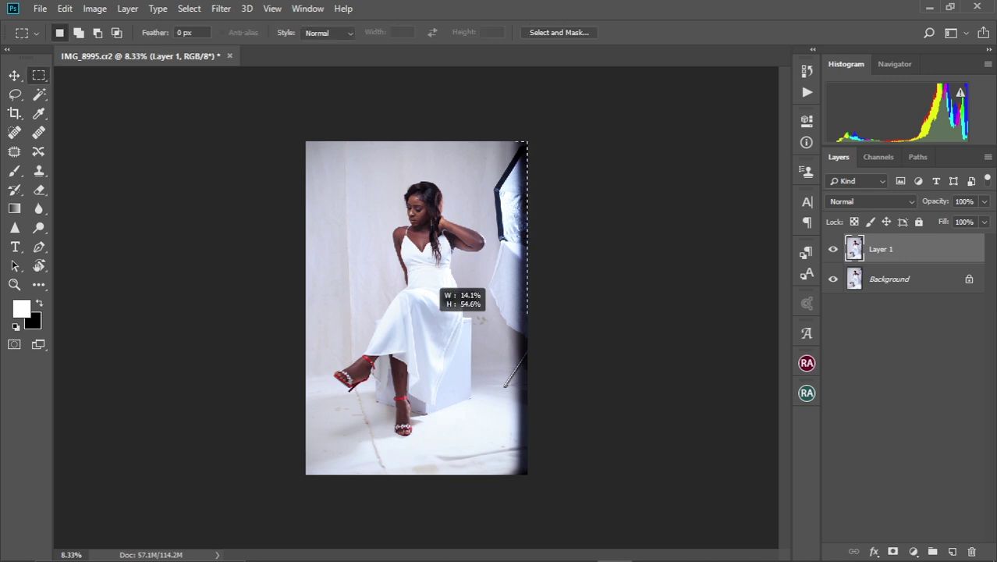
pyautogui.hotkey('ctrl', 't')
pyautogui.moveTo(528, 307); pyautogui.dragTo(584, 293)
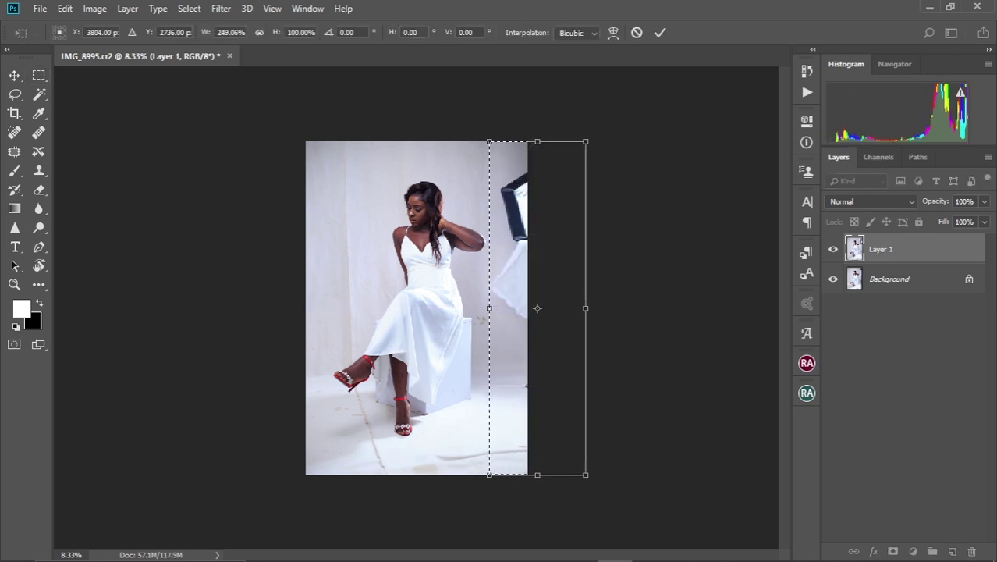
pyautogui.press('Return')
pyautogui.scroll(2, 486, 308)
# Step: Patch away the specks on the backdrop beside the box
pyautogui.scroll(2, 484, 309)
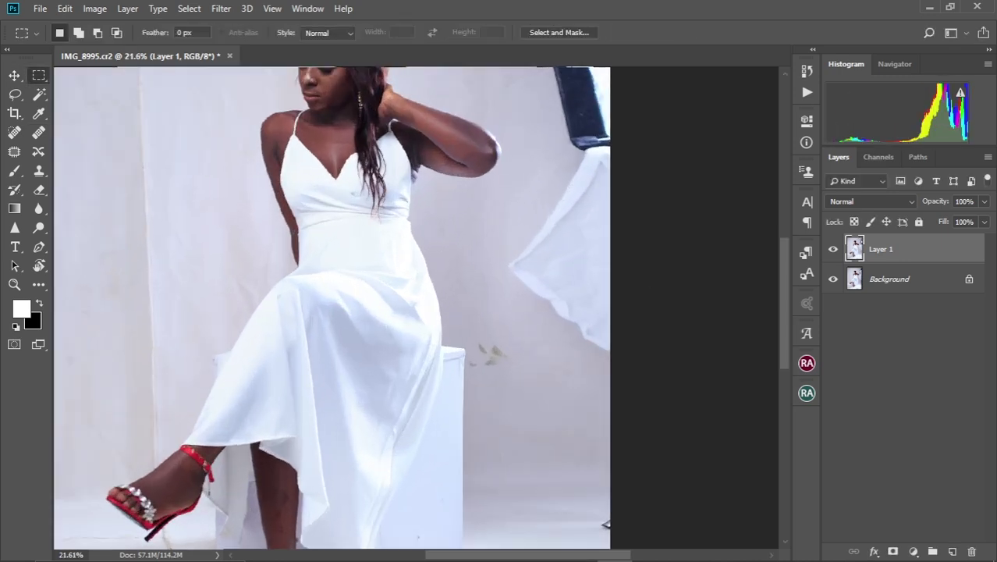
pyautogui.press('j')
pyautogui.moveTo(471, 347); pyautogui.dragTo(512, 392)
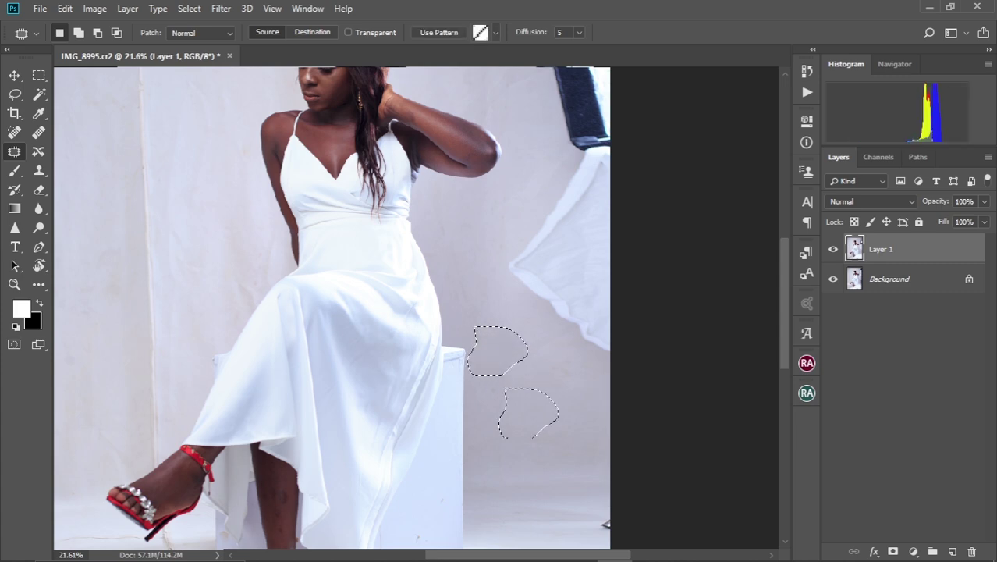
pyautogui.hotkey('ctrl', 'd')
pyautogui.moveTo(466, 364); pyautogui.dragTo(472, 372)
# Step: Patch the seam down the left backdrop with clean backdrop
pyautogui.scroll(-1, 471, 372)
pyautogui.scroll(-2, 471, 372)
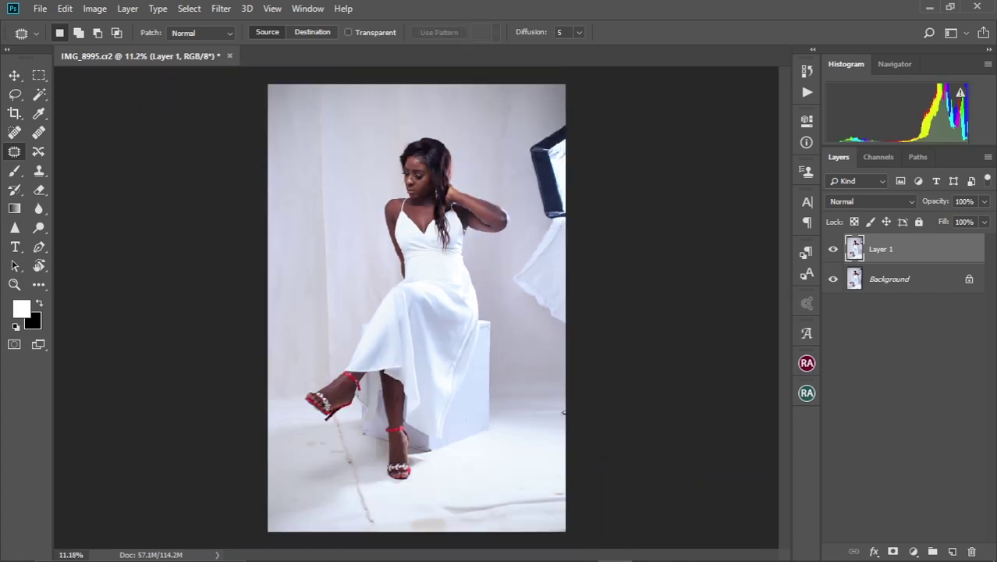
pyautogui.scroll(-1, 471, 372)
pyautogui.moveTo(337, 104); pyautogui.dragTo(338, 355)
pyautogui.moveTo(339, 234); pyautogui.dragTo(321, 234)
pyautogui.hotkey('ctrl', 'd')
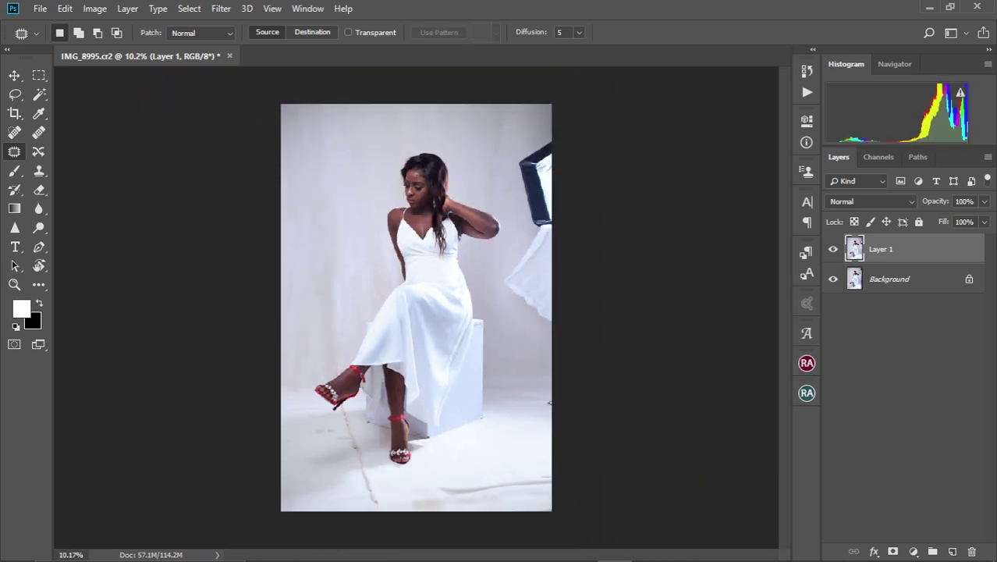
# Step: Cover the softbox at the right edge with clean backdrop
pyautogui.moveTo(507, 295); pyautogui.dragTo(551, 312)
pyautogui.moveTo(530, 210); pyautogui.dragTo(335, 211)
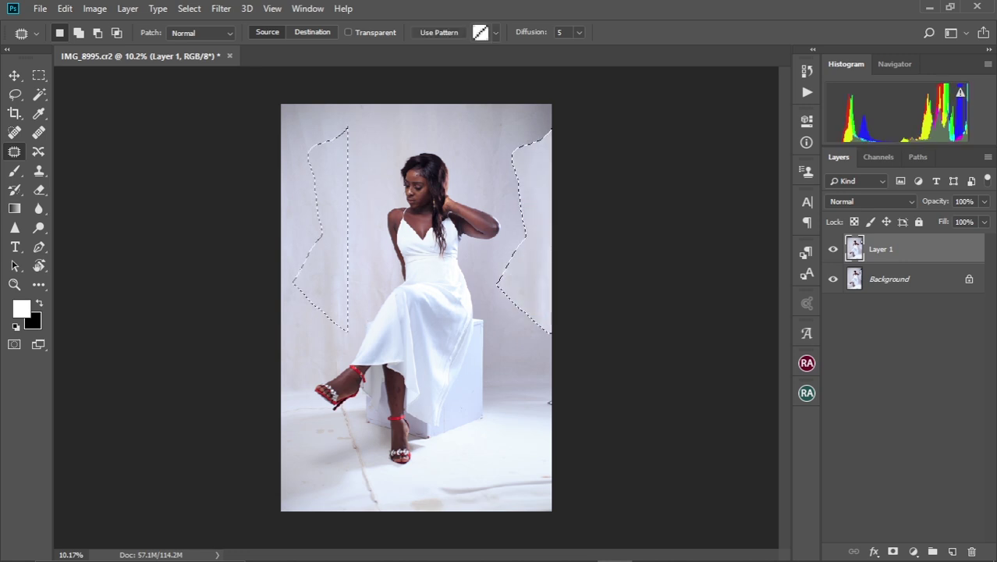
pyautogui.hotkey('ctrl', 'd')
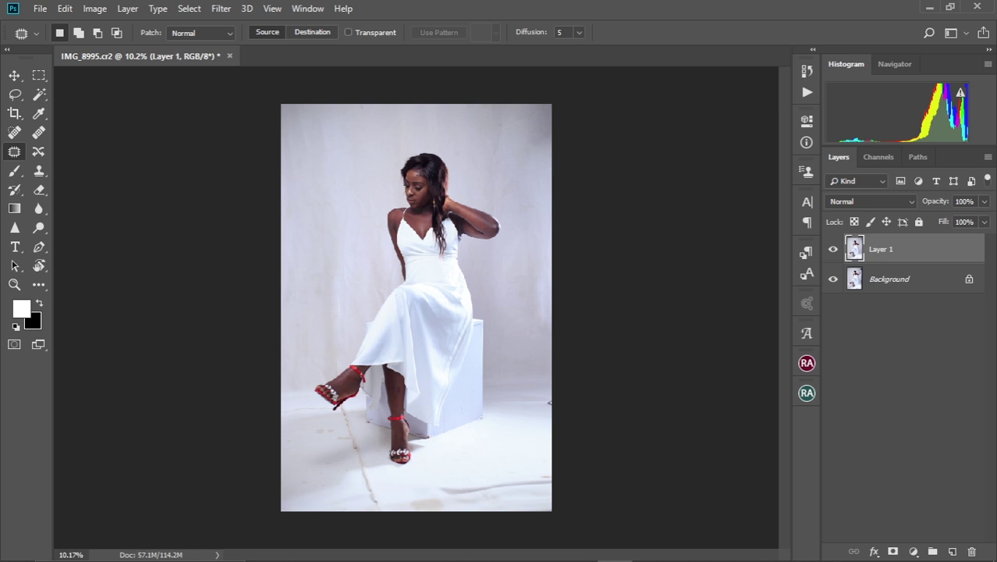
# Step: Patch away the floor's shadow streak, stain and diagonal crack
pyautogui.scroll(1, 549, 402)
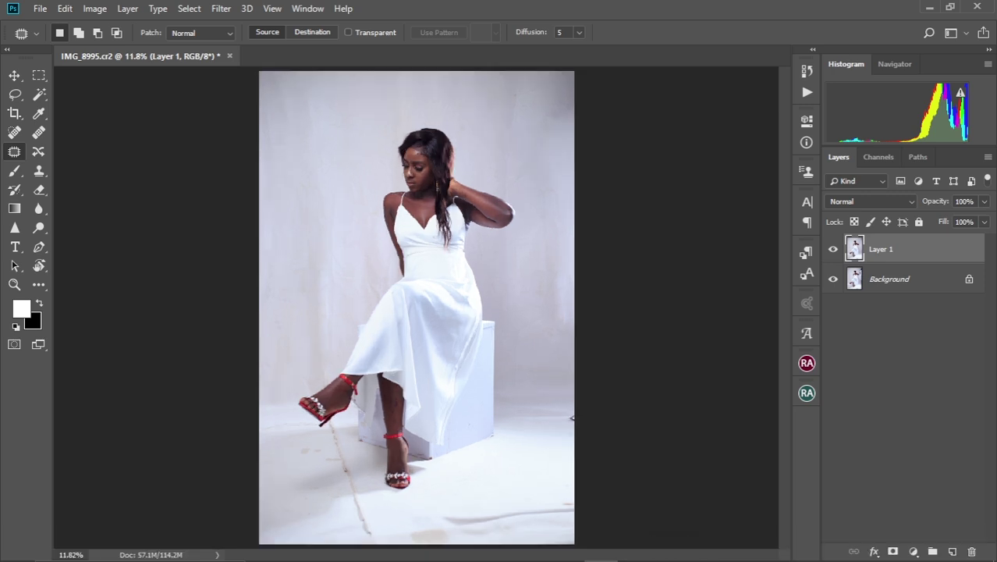
pyautogui.scroll(3, 550, 402)
pyautogui.moveTo(374, 358)
pyautogui.mouseDown()
pyautogui.moveTo(590, 351)
pyautogui.moveTo(379, 356)
pyautogui.mouseUp()
pyautogui.moveTo(437, 367); pyautogui.dragTo(637, 363)
pyautogui.moveTo(353, 384); pyautogui.dragTo(602, 413)
pyautogui.moveTo(337, 413); pyautogui.dragTo(352, 384)
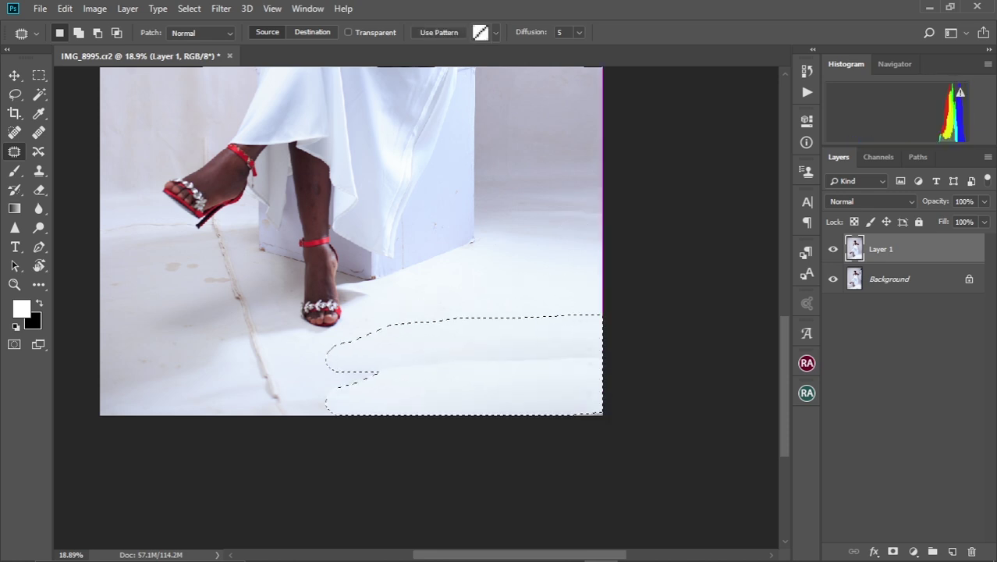
pyautogui.moveTo(468, 386); pyautogui.dragTo(468, 328)
pyautogui.moveTo(237, 256); pyautogui.dragTo(214, 257)
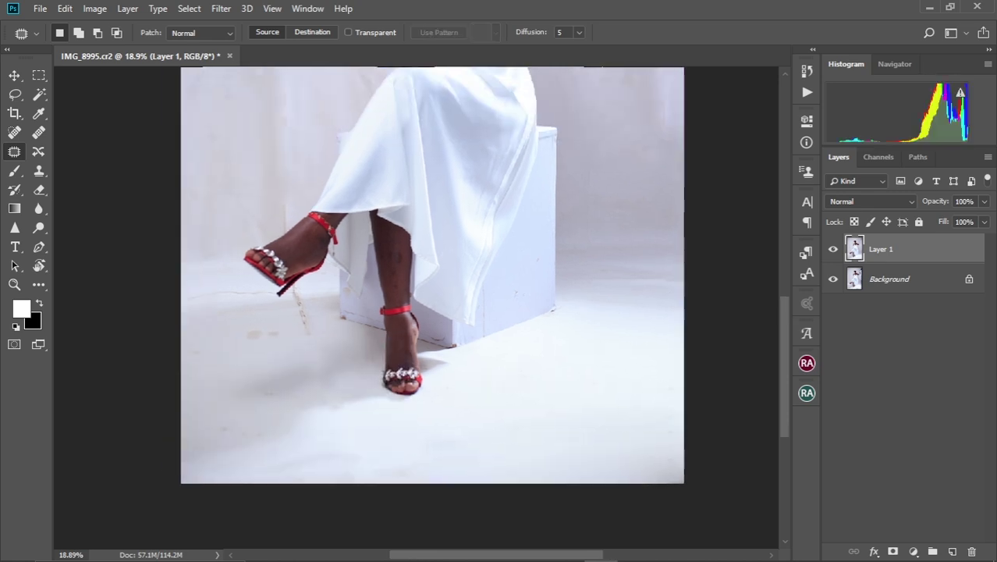
# Step: Patch the small floor marks and the shadow beside the heel
pyautogui.scroll(2, 437, 312)
pyautogui.moveTo(234, 308); pyautogui.dragTo(227, 335)
pyautogui.hotkey('ctrl', 'd')
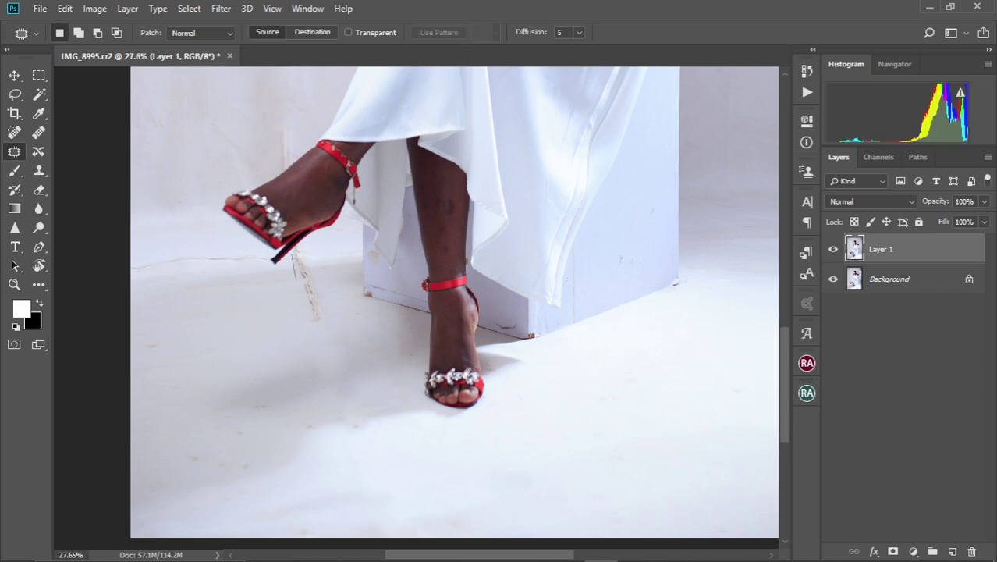
pyautogui.moveTo(310, 284); pyautogui.dragTo(344, 284)
pyautogui.hotkey('ctrl', 'd')
# Step: Patch the remaining floor marks above the foot with clean floor
pyautogui.scroll(2, 312, 257)
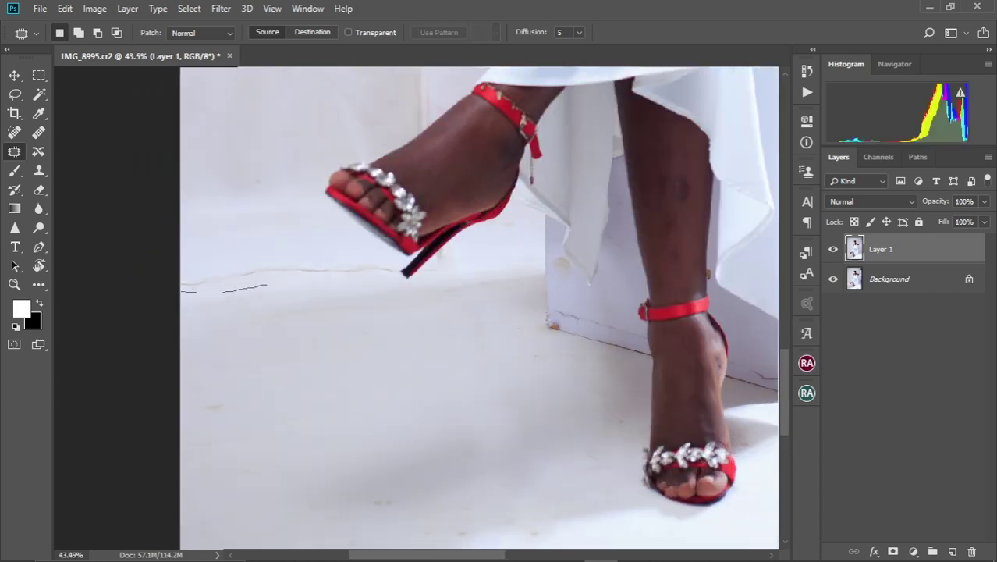
pyautogui.moveTo(181, 265)
pyautogui.mouseDown()
pyautogui.moveTo(295, 260)
pyautogui.moveTo(394, 328)
pyautogui.mouseUp()
pyautogui.scroll(5, 375, 297)
pyautogui.hotkey('ctrl', 'd')
pyautogui.moveTo(344, 258); pyautogui.dragTo(312, 343)
pyautogui.scroll(-3, 374, 297)
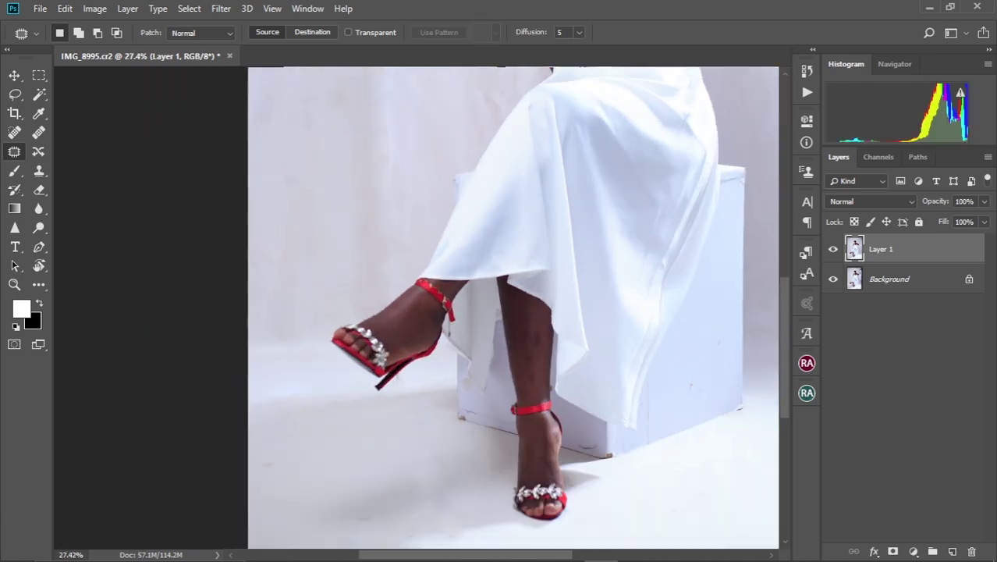
pyautogui.scroll(2, 375, 296)
pyautogui.moveTo(361, 225); pyautogui.dragTo(395, 373)
pyautogui.scroll(-1, 499, 312)
# Step: Patch the first blotches on the backdrop near the model
pyautogui.moveTo(322, 167); pyautogui.dragTo(328, 156)
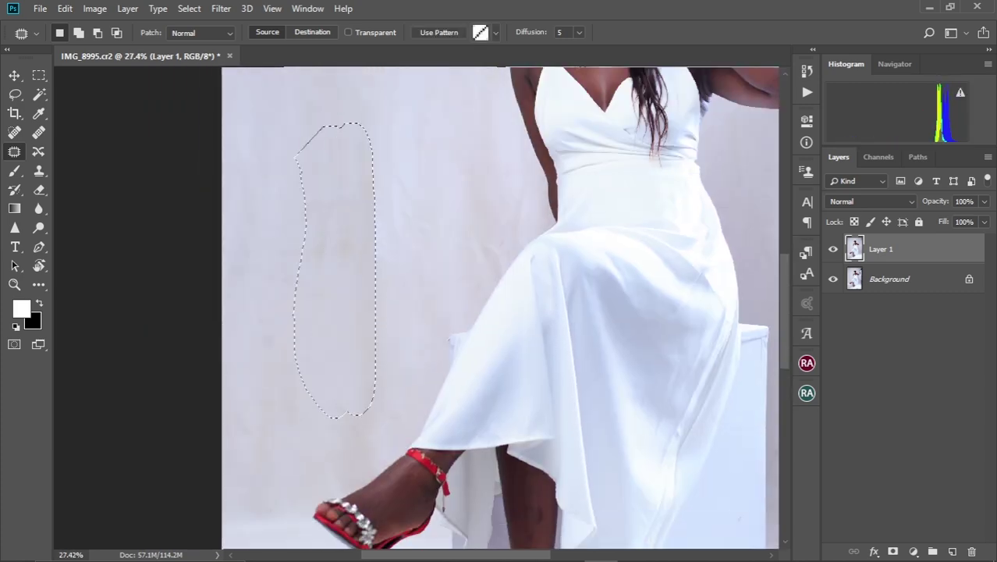
pyautogui.scroll(3, 499, 312)
pyautogui.scroll(3, 499, 312)
pyautogui.moveTo(249, 155); pyautogui.dragTo(343, 155)
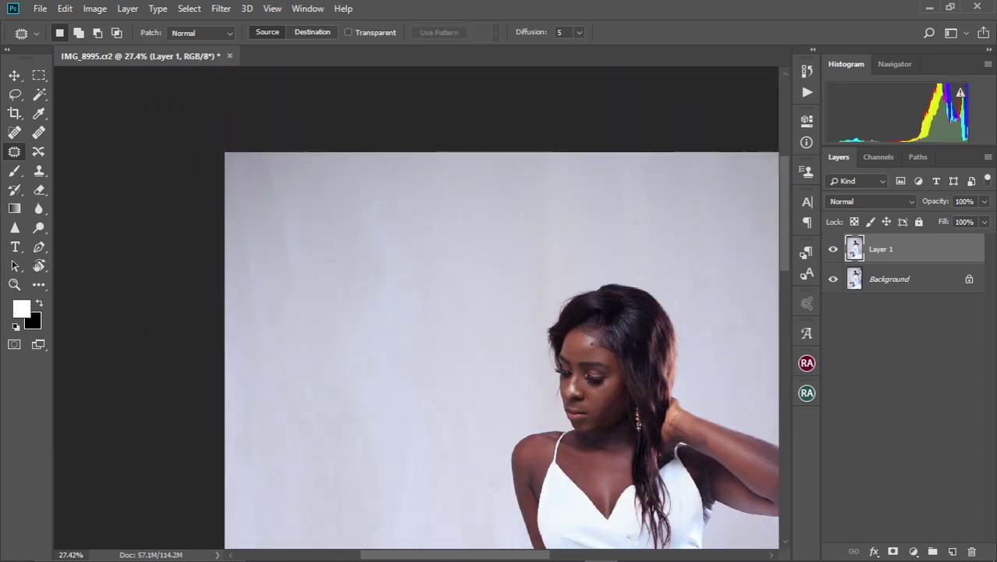
pyautogui.scroll(-3, 499, 312)
pyautogui.scroll(4, 468, 437)
# Step: Patch the backdrop mark beside the box and another spot lower down
pyautogui.moveTo(546, 327); pyautogui.dragTo(382, 335)
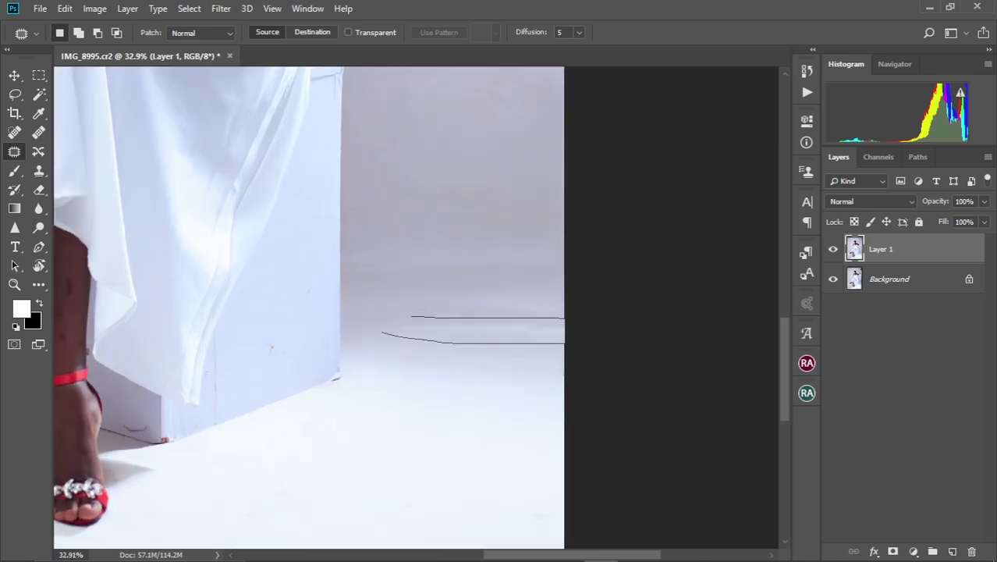
pyautogui.moveTo(558, 321); pyautogui.dragTo(368, 290)
pyautogui.scroll(3, 499, 312)
pyautogui.moveTo(463, 180); pyautogui.dragTo(534, 367)
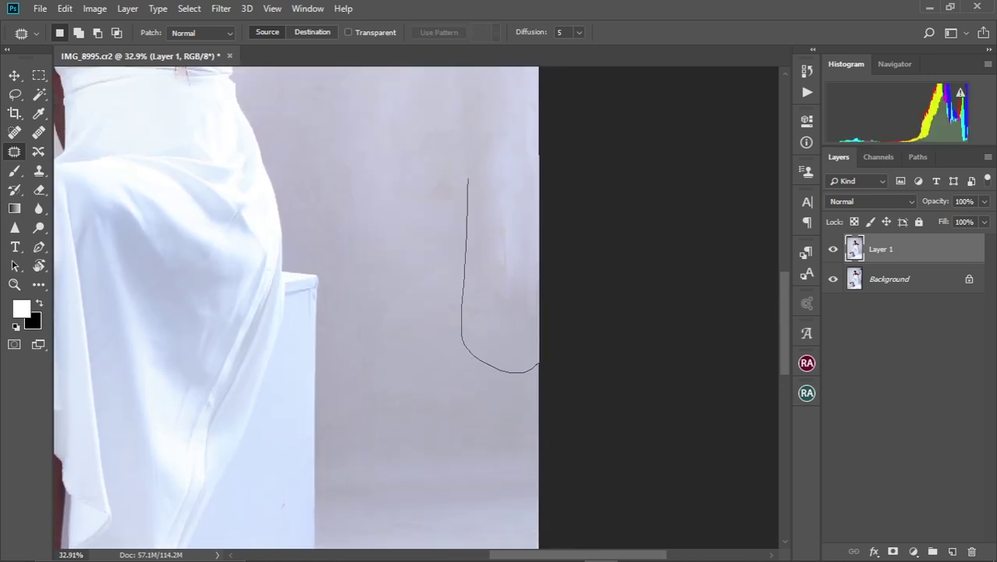
pyautogui.moveTo(484, 234); pyautogui.dragTo(437, 195)
pyautogui.scroll(-2, 499, 312)
pyautogui.moveTo(468, 312); pyautogui.dragTo(414, 257)
pyautogui.scroll(5, 499, 312)
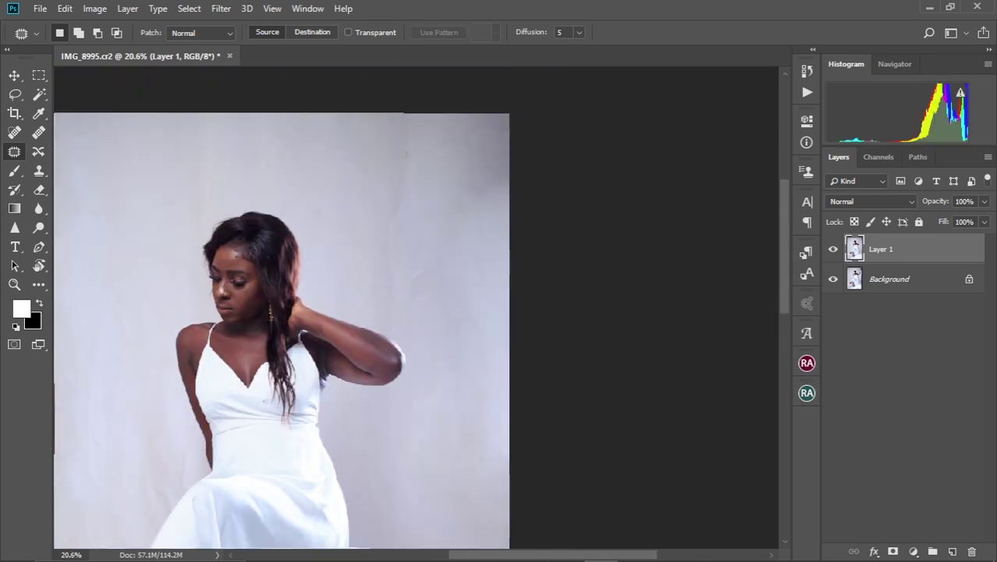
# Step: Patch the two blotches on the upper backdrop near the top edge
pyautogui.moveTo(434, 113); pyautogui.dragTo(510, 260)
pyautogui.moveTo(476, 188); pyautogui.dragTo(366, 187)
pyautogui.hotkey('ctrl', 'd')
pyautogui.moveTo(345, 138)
pyautogui.mouseDown()
pyautogui.moveTo(379, 322)
pyautogui.moveTo(293, 112)
pyautogui.mouseUp()
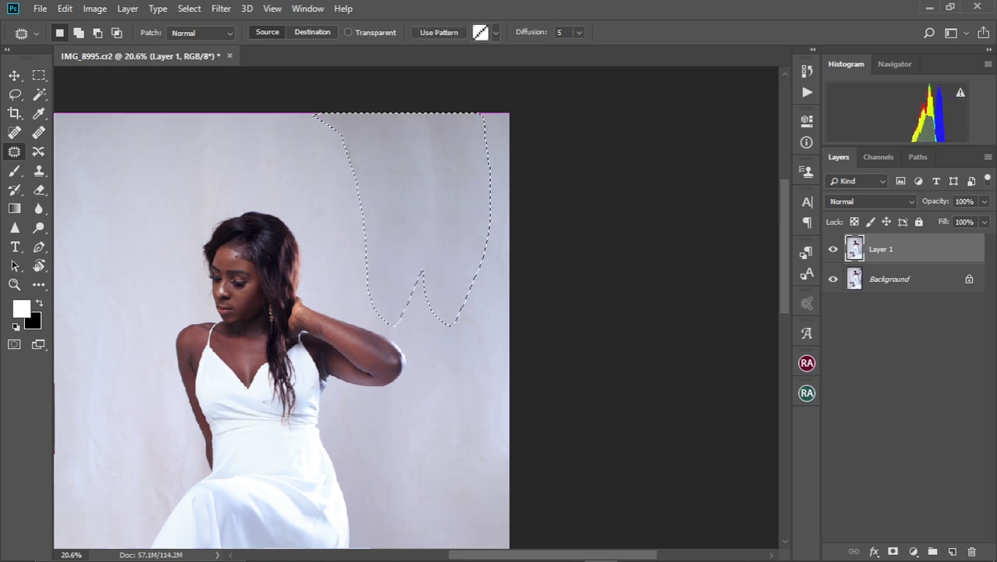
pyautogui.moveTo(374, 195); pyautogui.dragTo(219, 195)
pyautogui.hotkey('ctrl', 'd')
pyautogui.scroll(-3, 359, 234)
pyautogui.scroll(4, 359, 228)
# Step: Patch the three blotches on the left backdrop, beside the head and mid-left
pyautogui.moveTo(374, 133); pyautogui.dragTo(335, 234)
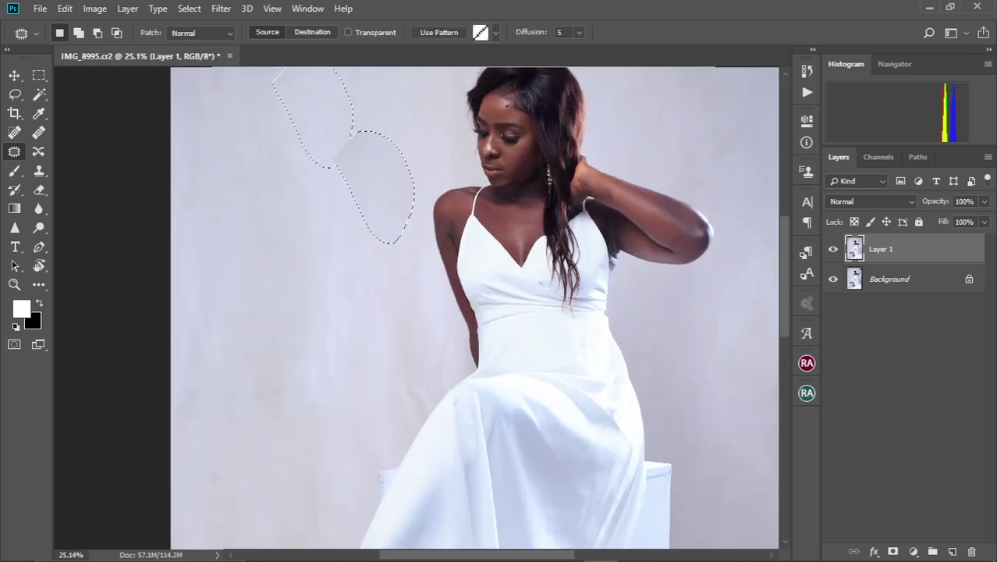
pyautogui.moveTo(351, 179); pyautogui.dragTo(468, 180)
pyautogui.hotkey('ctrl', 'd')
pyautogui.scroll(-4, 359, 234)
pyautogui.scroll(4, 385, 313)
pyautogui.moveTo(347, 234); pyautogui.dragTo(359, 185)
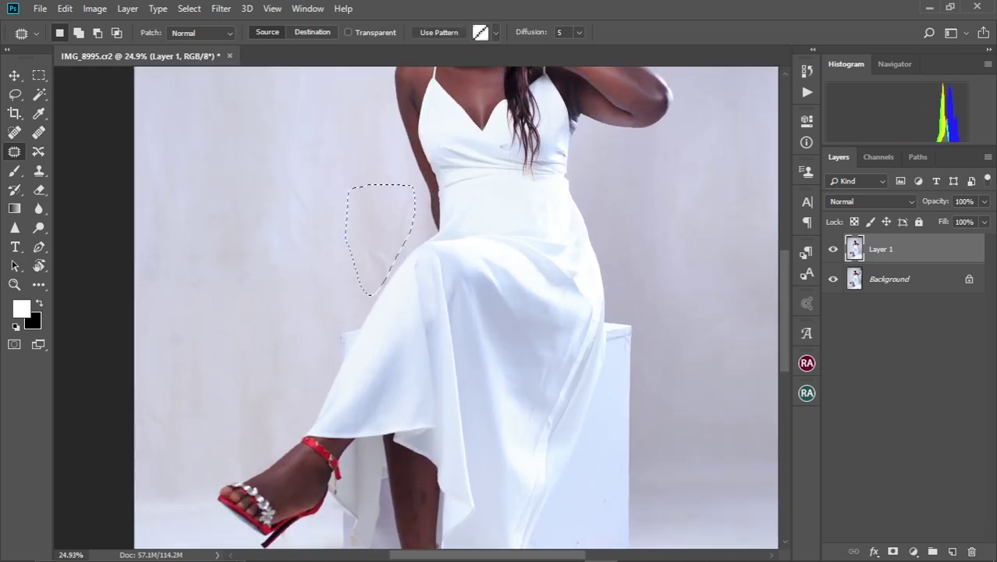
pyautogui.moveTo(382, 234); pyautogui.dragTo(499, 234)
pyautogui.hotkey('ctrl', 'd')
pyautogui.moveTo(288, 117); pyautogui.dragTo(281, 269)
pyautogui.moveTo(285, 195); pyautogui.dragTo(195, 195)
pyautogui.scroll(-3, 418, 304)
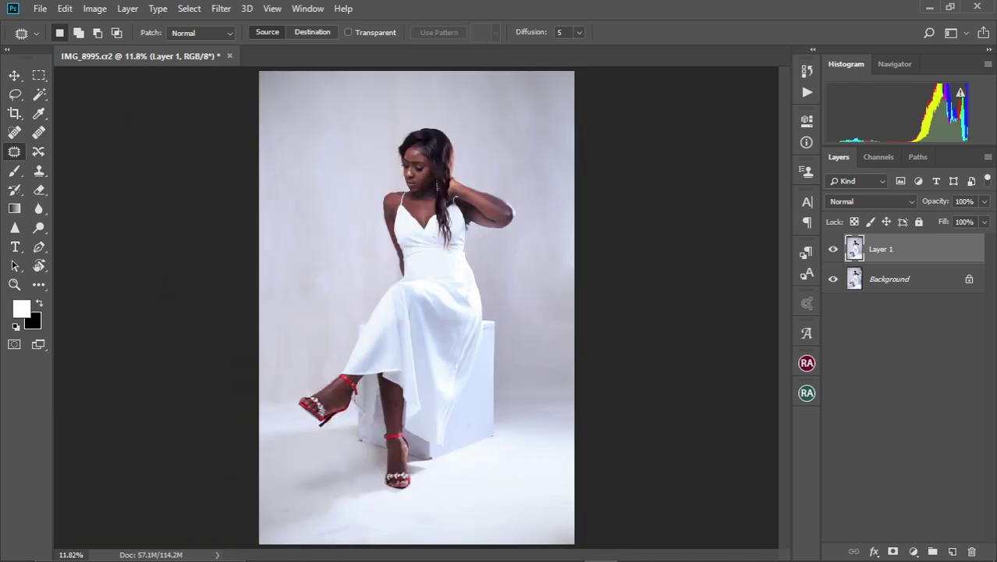
# Step: Patch away the blemish on the model's forehead
pyautogui.scroll(5, 421, 152)
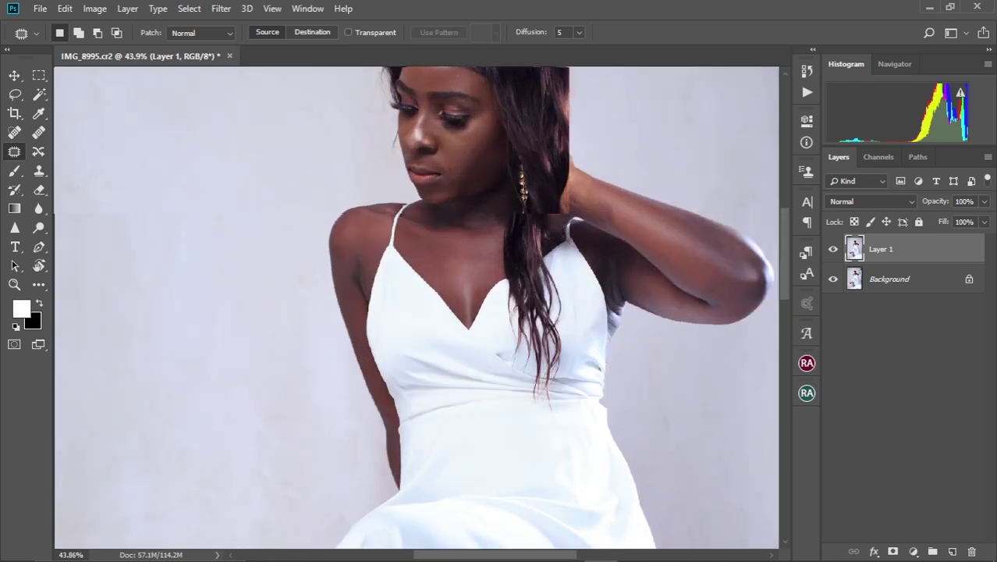
pyautogui.scroll(4, 421, 152)
pyautogui.scroll(3, 422, 152)
pyautogui.moveTo(426, 152); pyautogui.dragTo(426, 175)
pyautogui.hotkey('ctrl', 'd')
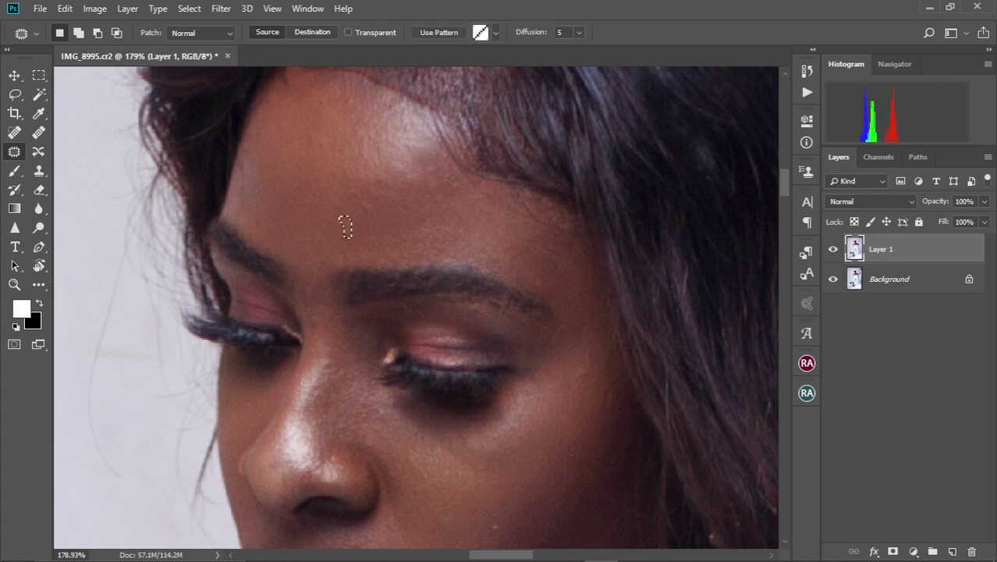
# Step: Patch the blemished skin along the hairline smooth
pyautogui.scroll(-3, 345, 223)
pyautogui.scroll(-5, 415, 307)
pyautogui.scroll(3, 517, 234)
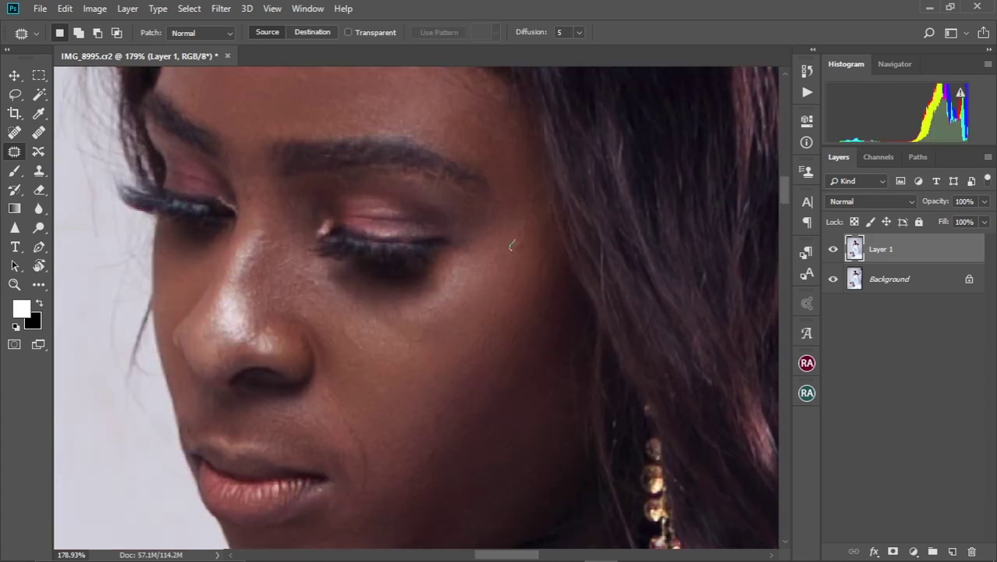
pyautogui.scroll(4, 517, 234)
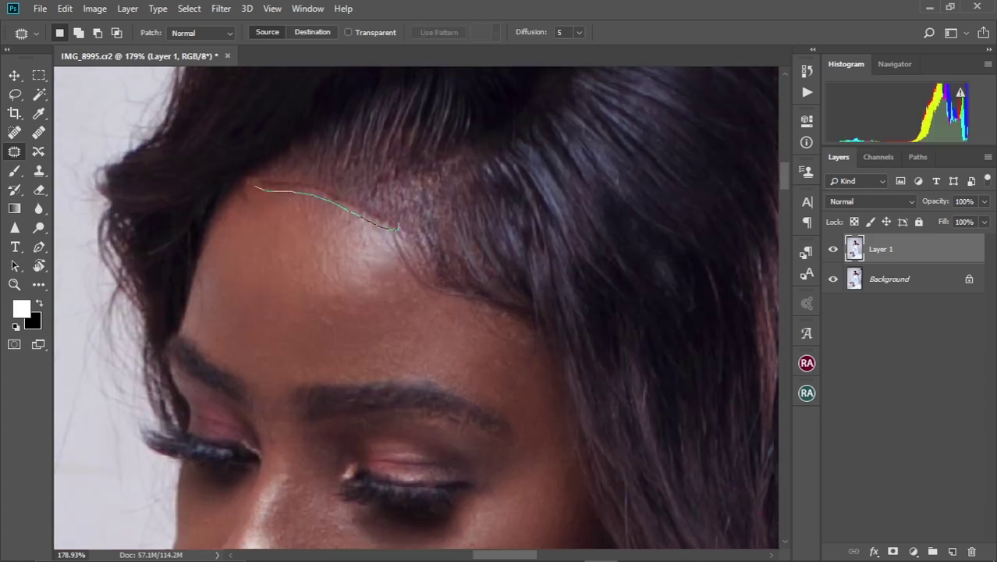
pyautogui.moveTo(398, 227); pyautogui.dragTo(396, 227)
pyautogui.hotkey('ctrl', 'd')
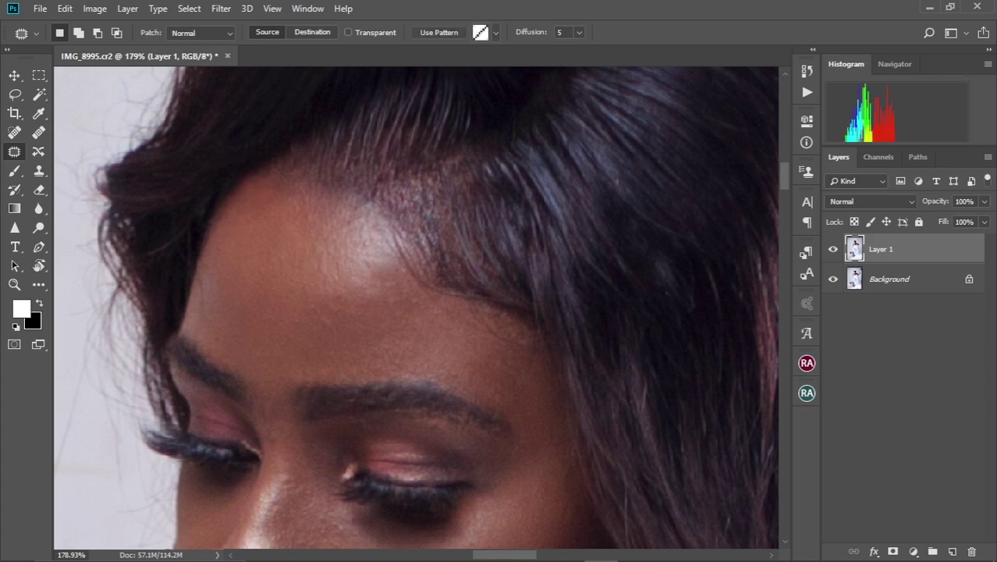
pyautogui.scroll(-2, 248, 191)
pyautogui.scroll(-2, 248, 191)
pyautogui.scroll(-1, 248, 191)
# Step: Patch the marks along the white box's top edge
pyautogui.scroll(-2, 416, 307)
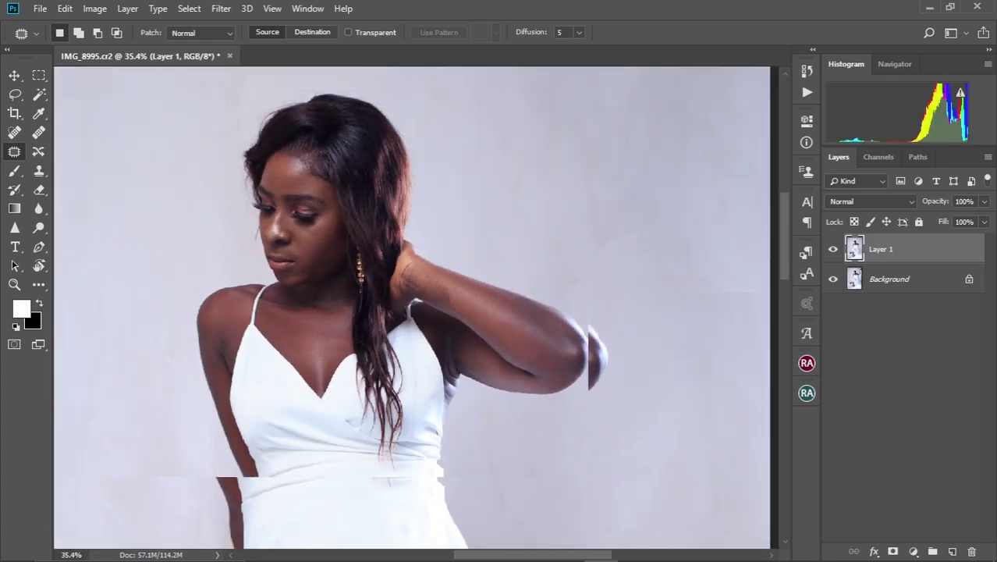
pyautogui.scroll(-3, 416, 307)
pyautogui.scroll(-3, 415, 307)
pyautogui.scroll(2, 416, 307)
pyautogui.scroll(2, 429, 312)
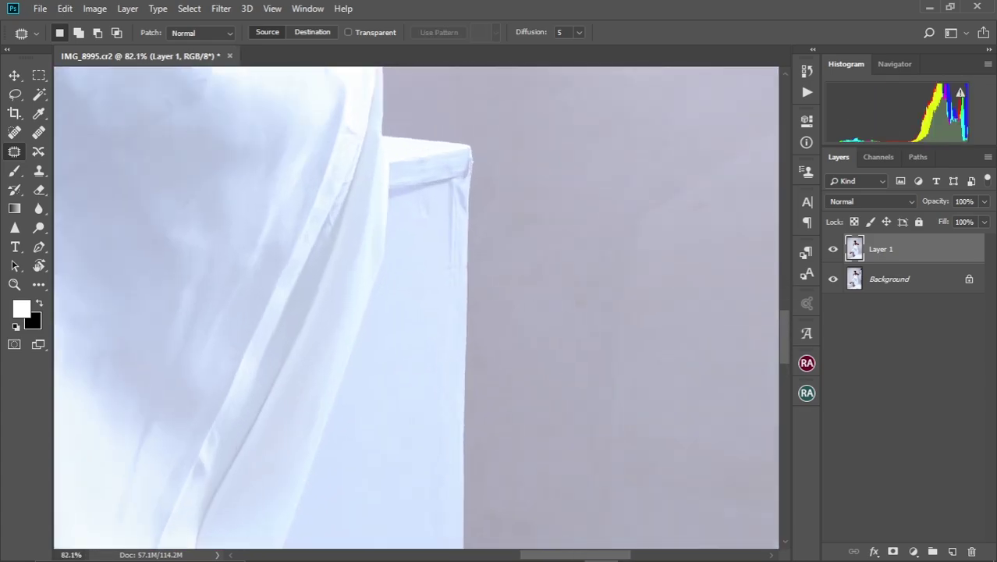
pyautogui.moveTo(456, 167); pyautogui.dragTo(445, 382)
pyautogui.moveTo(440, 234); pyautogui.dragTo(423, 200)
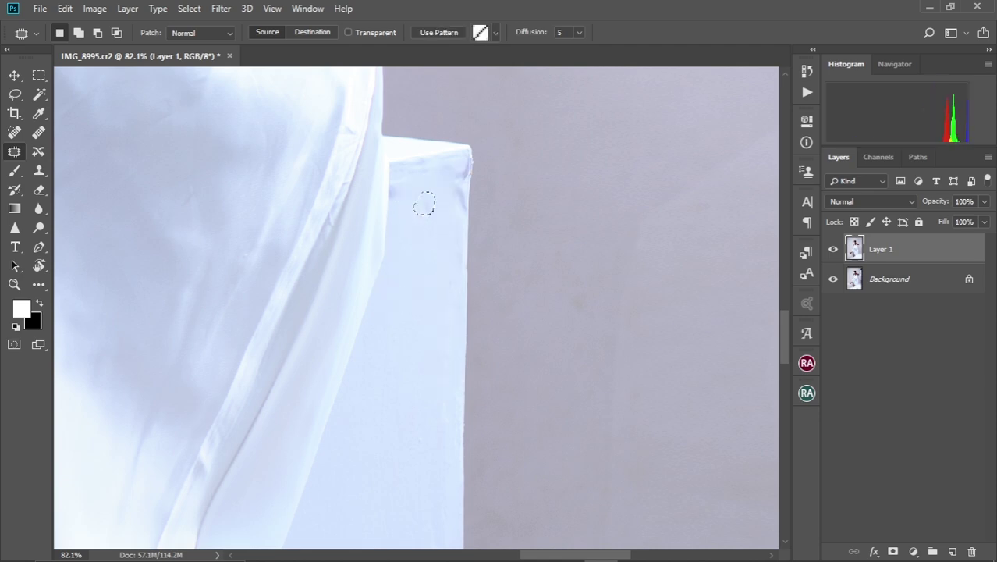
pyautogui.moveTo(467, 171); pyautogui.dragTo(465, 223)
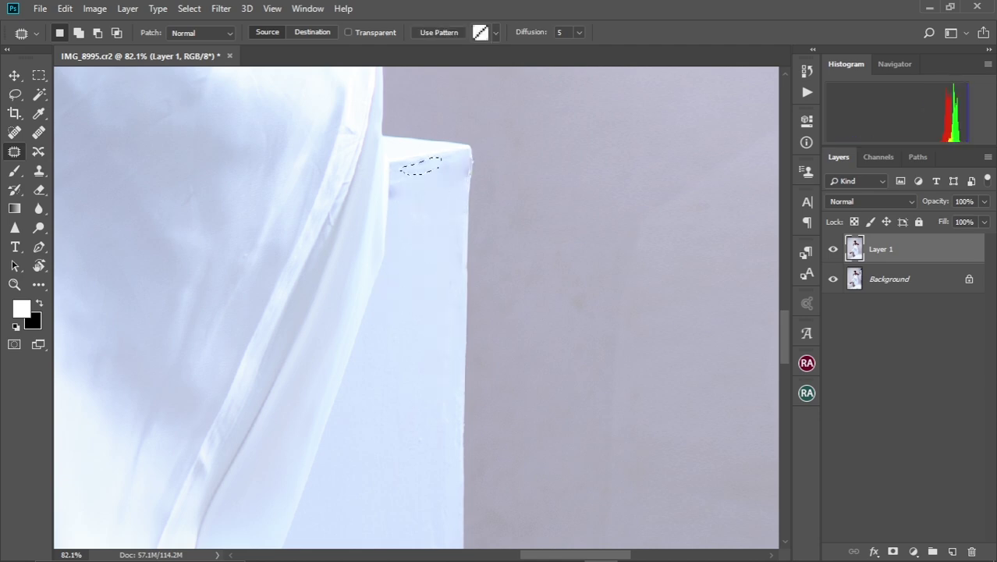
pyautogui.hotkey('ctrl', 'd')
# Step: Spot-heal the orange spot at the box's lower corner and the stain on its side
pyautogui.hotkey('ctrl', '0')
pyautogui.scroll(5, 371, 468)
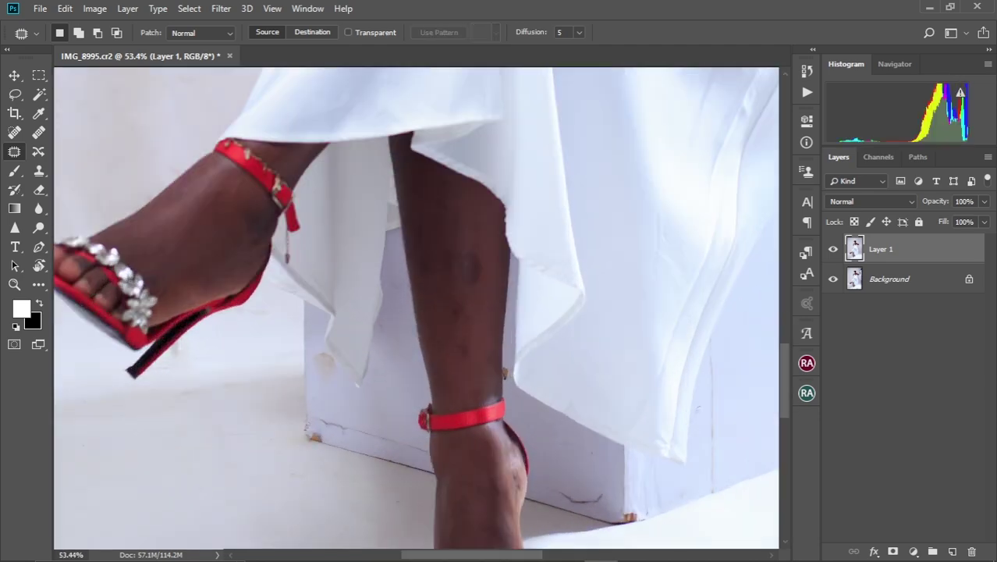
pyautogui.scroll(2, 371, 468)
pyautogui.click(326, 339)
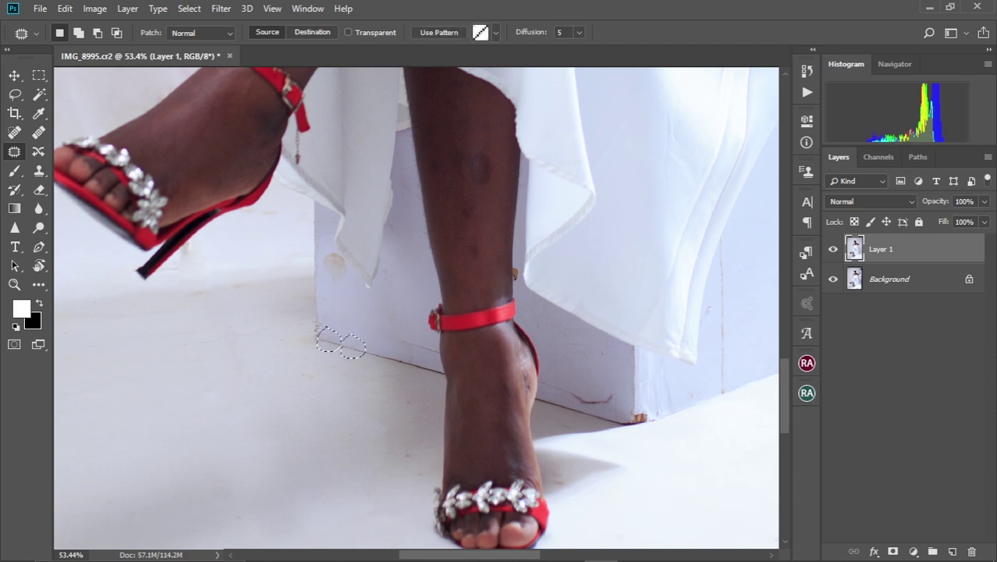
pyautogui.click(334, 262)
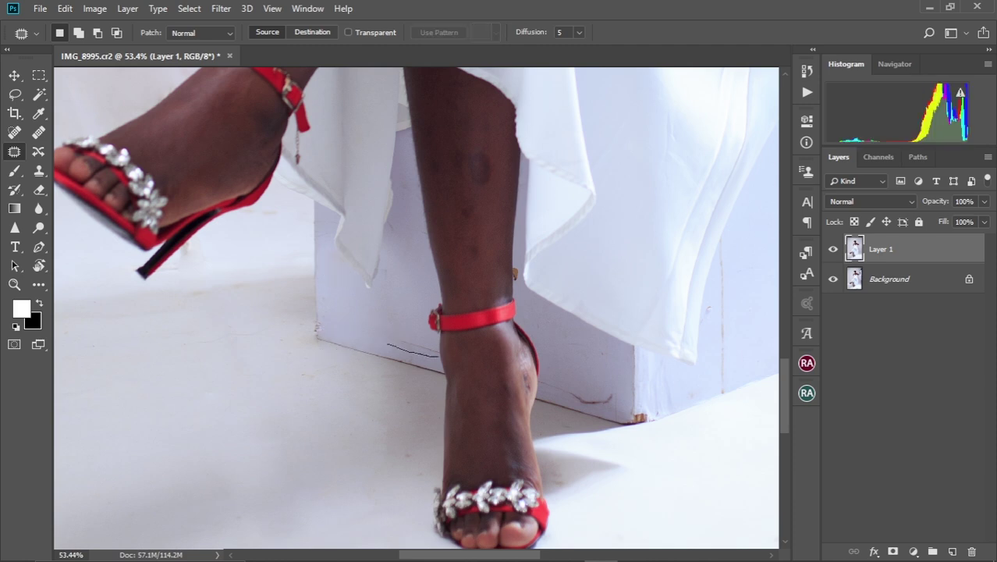
# Step: Patch over the marks along the box's bottom edge
pyautogui.moveTo(438, 353); pyautogui.dragTo(366, 342)
pyautogui.moveTo(613, 395)
pyautogui.mouseDown()
pyautogui.moveTo(554, 386)
pyautogui.moveTo(565, 368)
pyautogui.mouseUp()
pyautogui.hotkey('ctrl', 'd')
# Step: Clone out the orange spot beside the shin on a new empty layer
pyautogui.scroll(5, 526, 280)
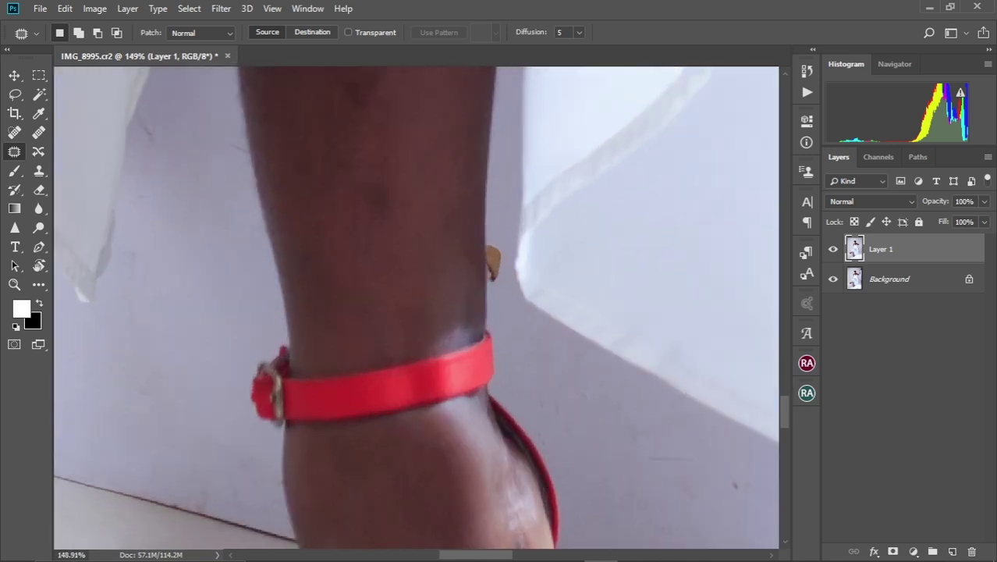
pyautogui.moveTo(486, 246); pyautogui.dragTo(492, 218)
pyautogui.hotkey('ctrl', 'shift', 'alt', 'n')
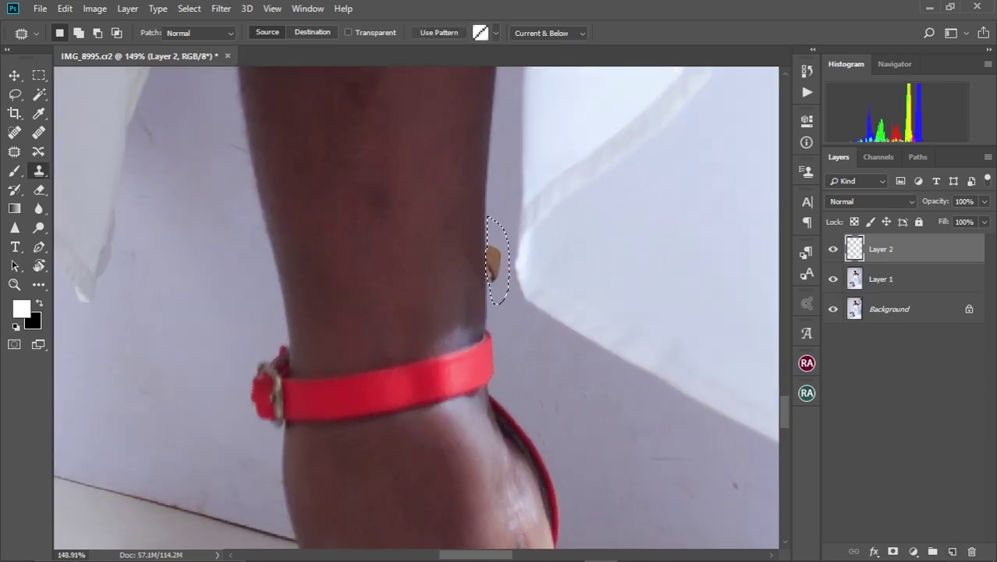
pyautogui.press('s')
pyautogui.moveTo(493, 269); pyautogui.dragTo(499, 248)
pyautogui.press('l')
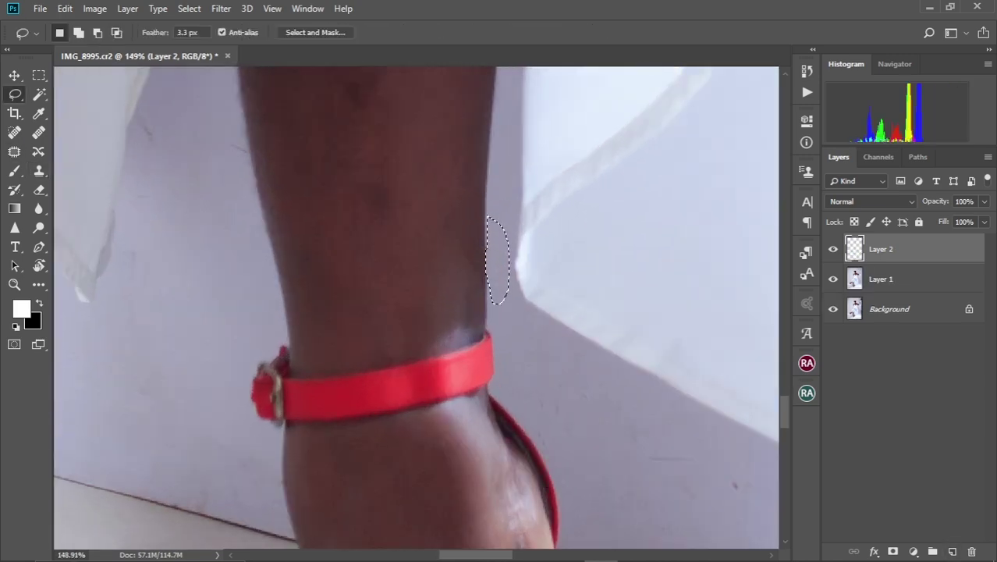
pyautogui.hotkey('ctrl', 'd')
# Step: Merge Layer 1 into Layer 2
pyautogui.keyDown('shift'); pyautogui.click(881, 279); pyautogui.keyUp('shift')
pyautogui.rightClick(880, 279)
pyautogui.click(767, 405)
# Step: Patch the dark spot on the shin and marks on the leg and box edge
pyautogui.press('j')
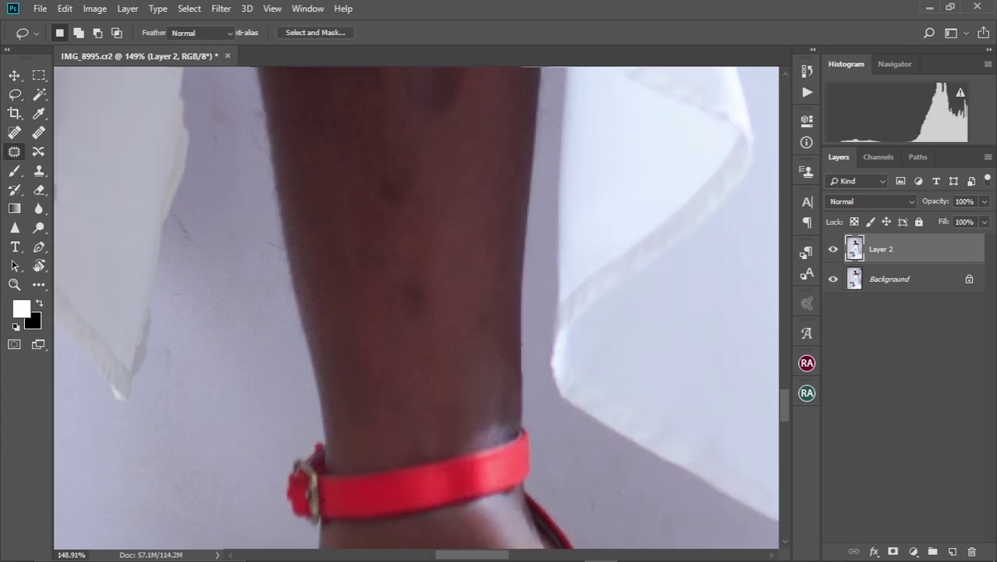
pyautogui.moveTo(382, 257)
pyautogui.mouseDown()
pyautogui.moveTo(434, 258)
pyautogui.moveTo(442, 295)
pyautogui.mouseUp()
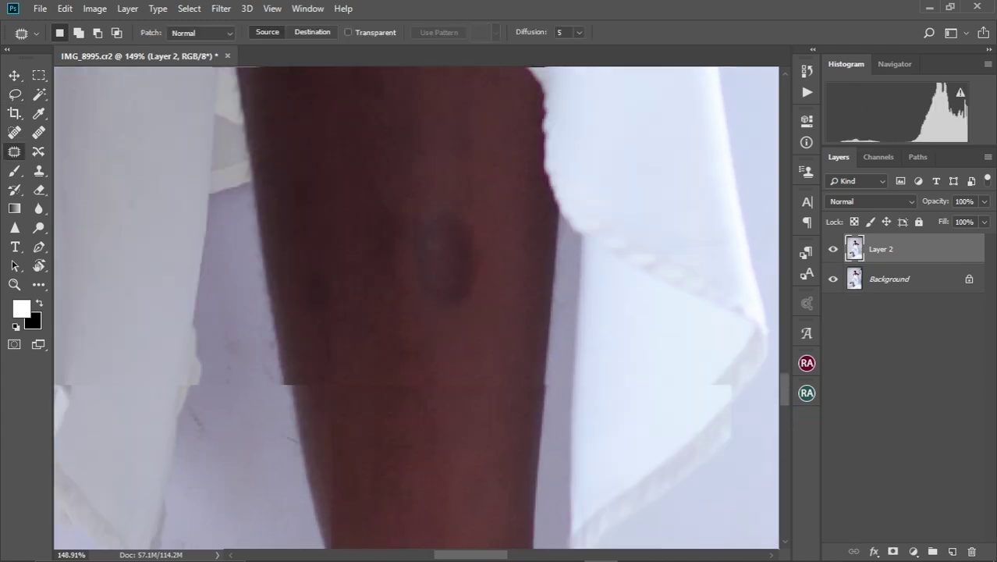
pyautogui.moveTo(423, 256); pyautogui.dragTo(471, 290)
pyautogui.moveTo(327, 374); pyautogui.dragTo(385, 412)
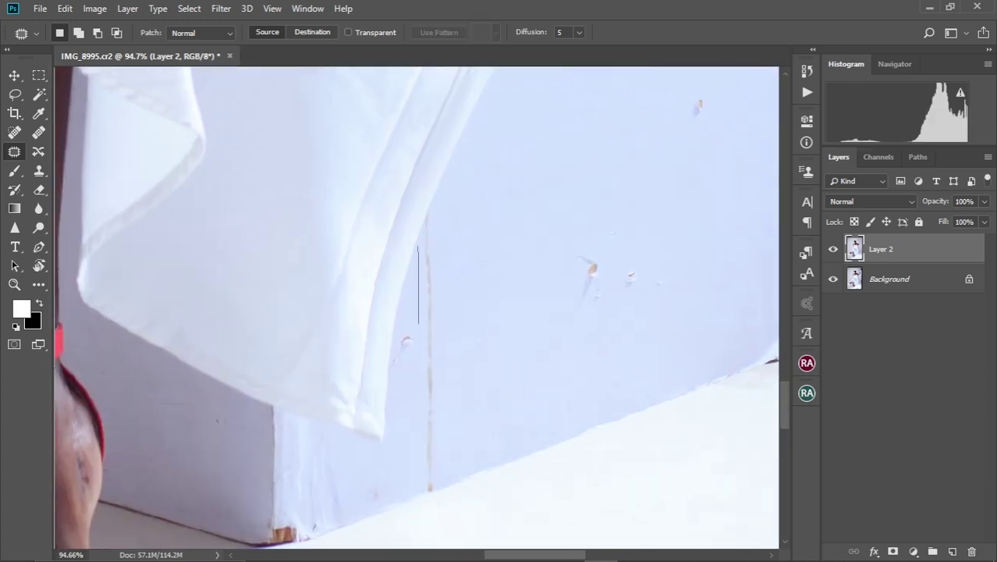
pyautogui.moveTo(427, 222); pyautogui.dragTo(430, 212)
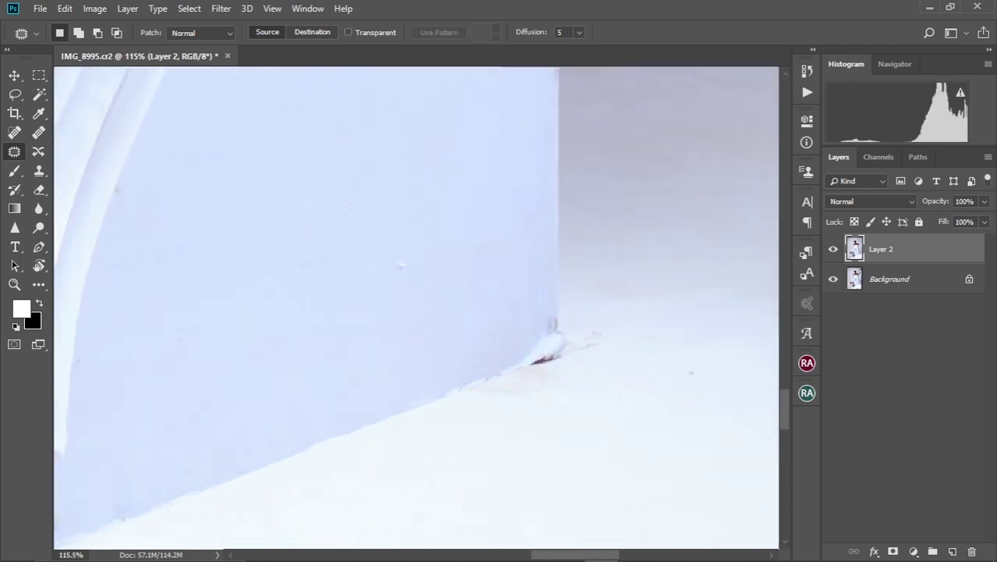
# Step: On a new Layer 3, clone away the dark chip at the box's base corner
pyautogui.hotkey('ctrl', 'shift', 'alt', 'n')
pyautogui.press('s')
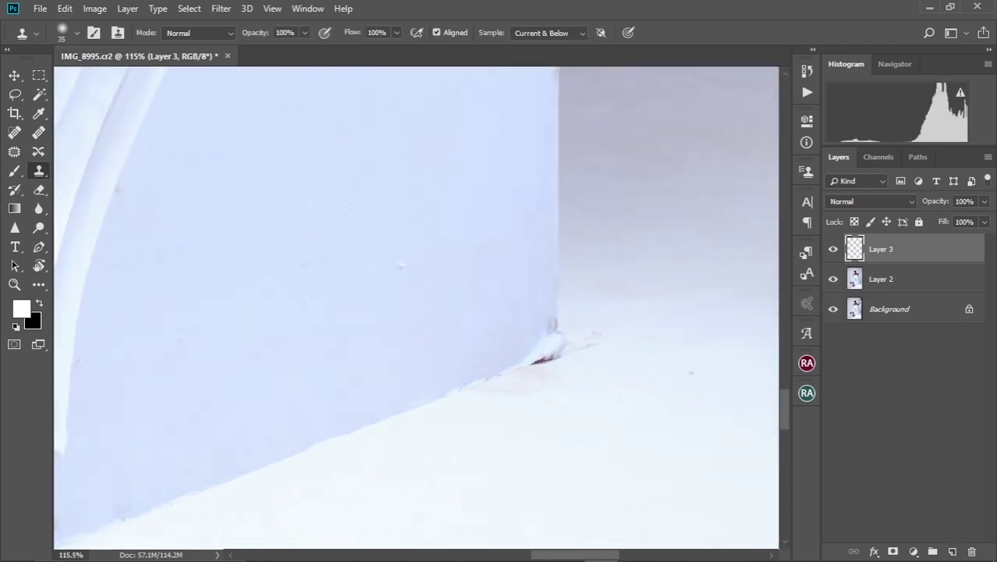
pyautogui.click(550, 341)
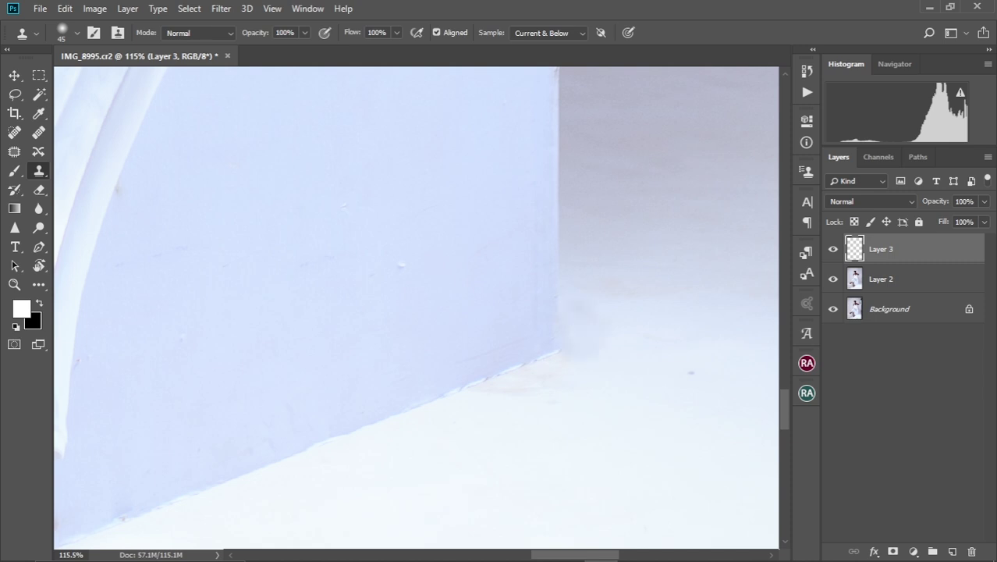
pyautogui.scroll(-5, 373, 342)
pyautogui.scroll(5, 373, 341)
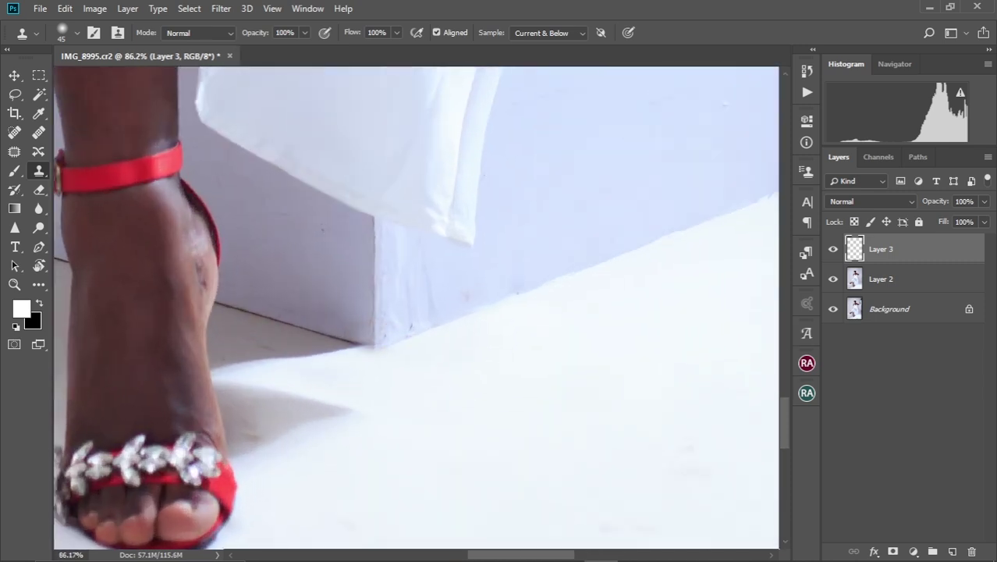
pyautogui.scroll(-4, 369, 340)
pyautogui.scroll(-2, 369, 340)
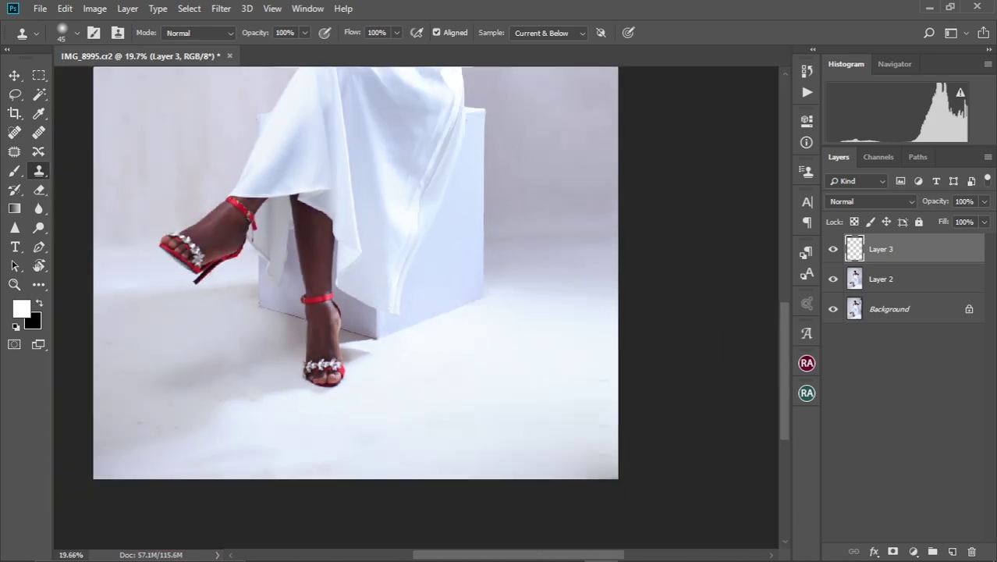
pyautogui.scroll(-2, 369, 340)
# Step: Merge the retouch layers into Layer 3 and run the frequency separation action with a 3.5 px blur
pyautogui.rightClick(881, 249)
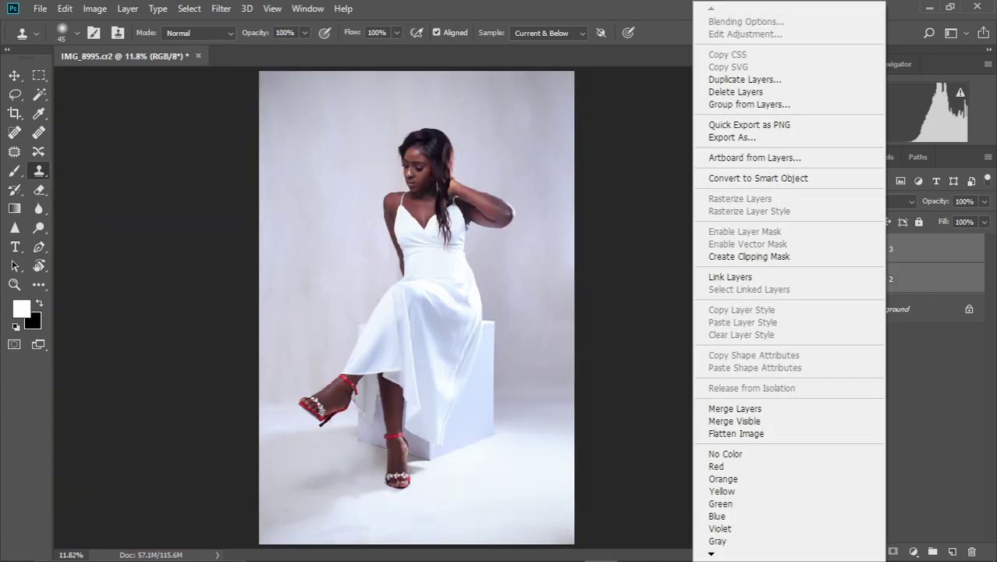
pyautogui.click(741, 411)
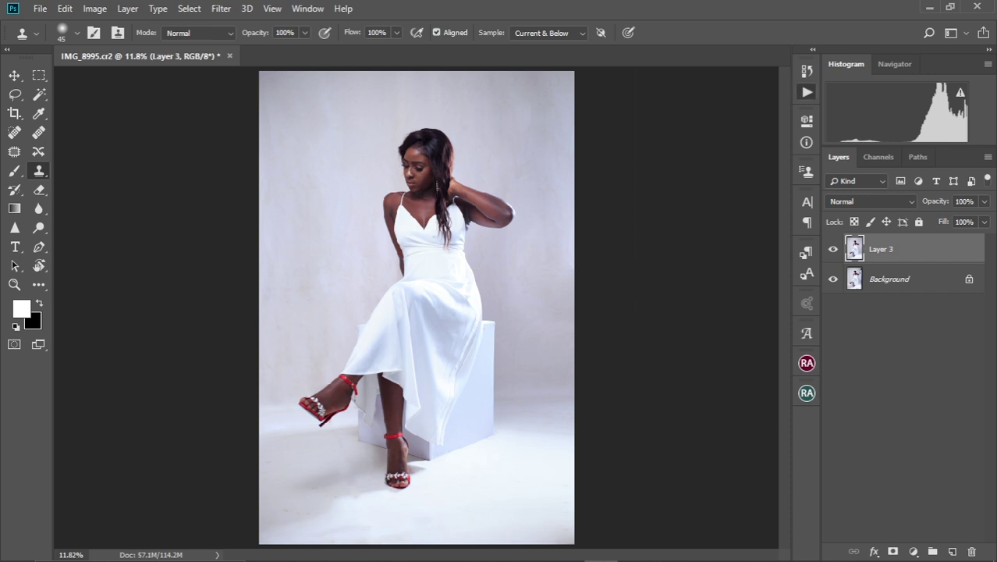
pyautogui.click(807, 92)
pyautogui.click(665, 394)
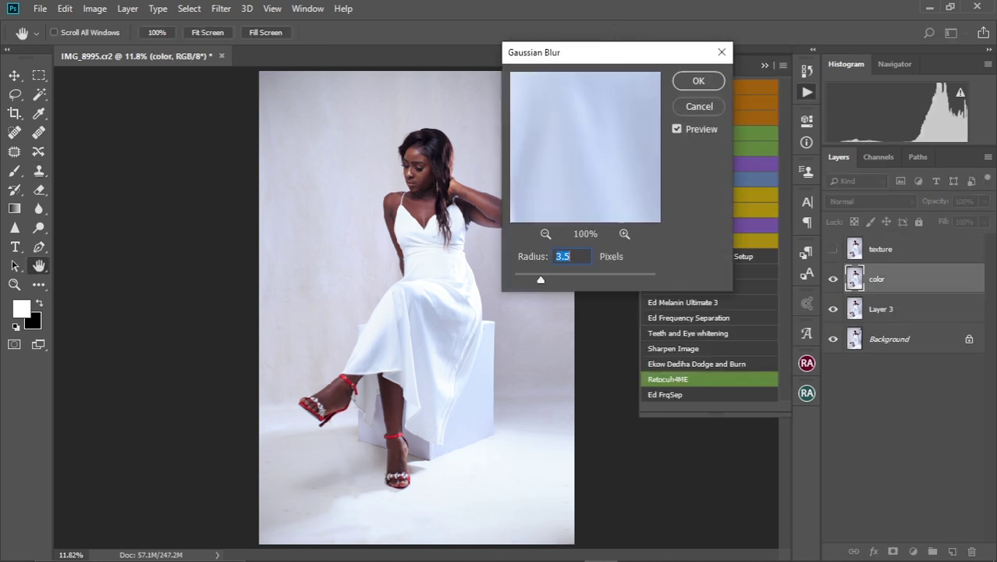
pyautogui.press('Return')
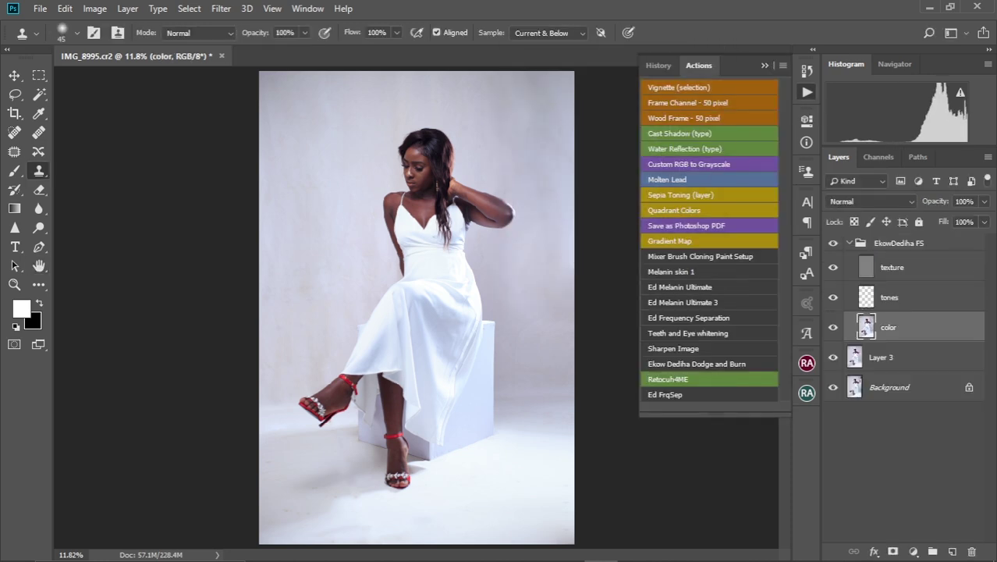
pyautogui.click(807, 92)
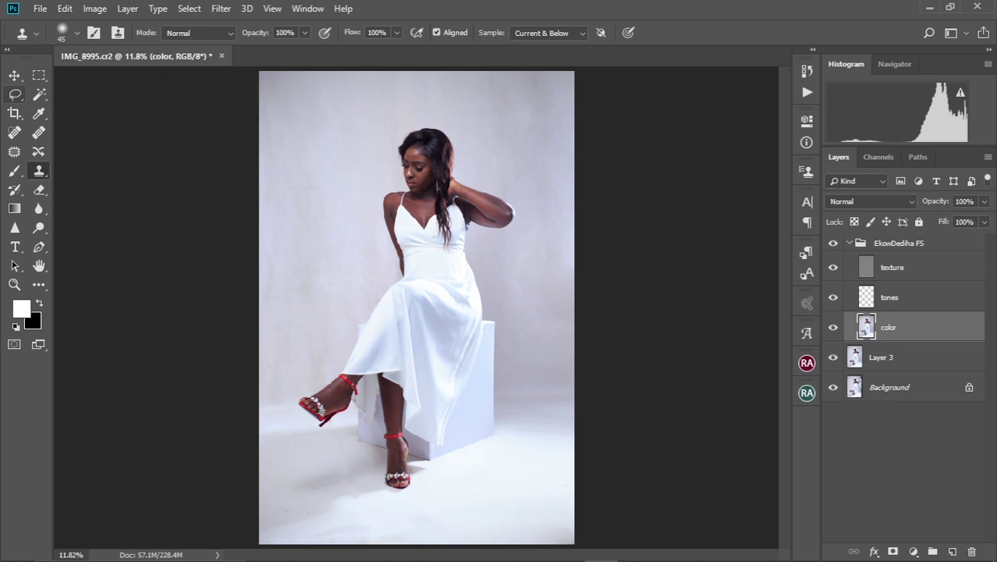
# Step: Lasso the upper-left backdrop on the color layer and Gaussian Blur it to smooth its colour
pyautogui.click(15, 94)
pyautogui.moveTo(298, 227); pyautogui.dragTo(343, 176)
pyautogui.rightClick(302, 179)
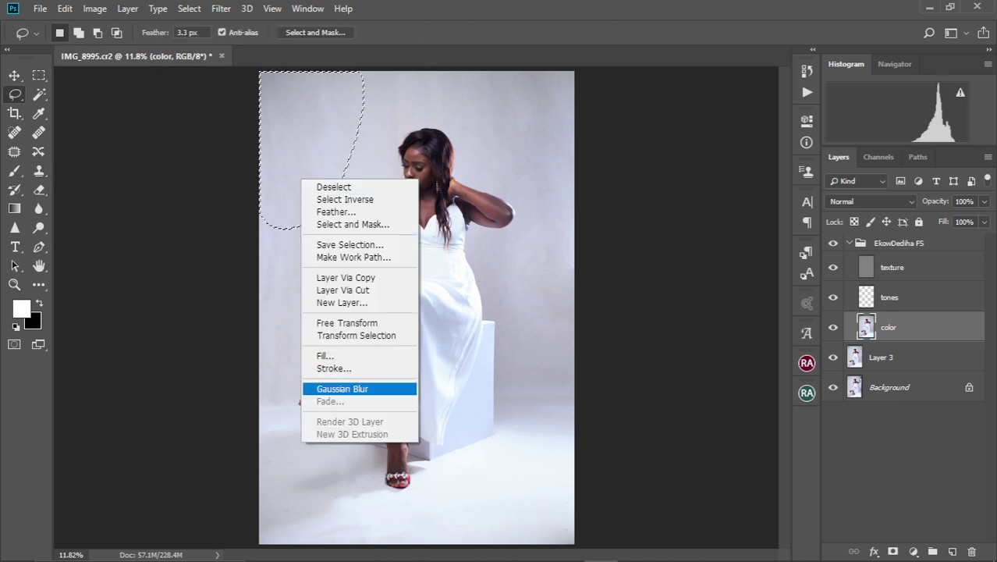
pyautogui.click(342, 388)
pyautogui.scroll(5, 394, 435)
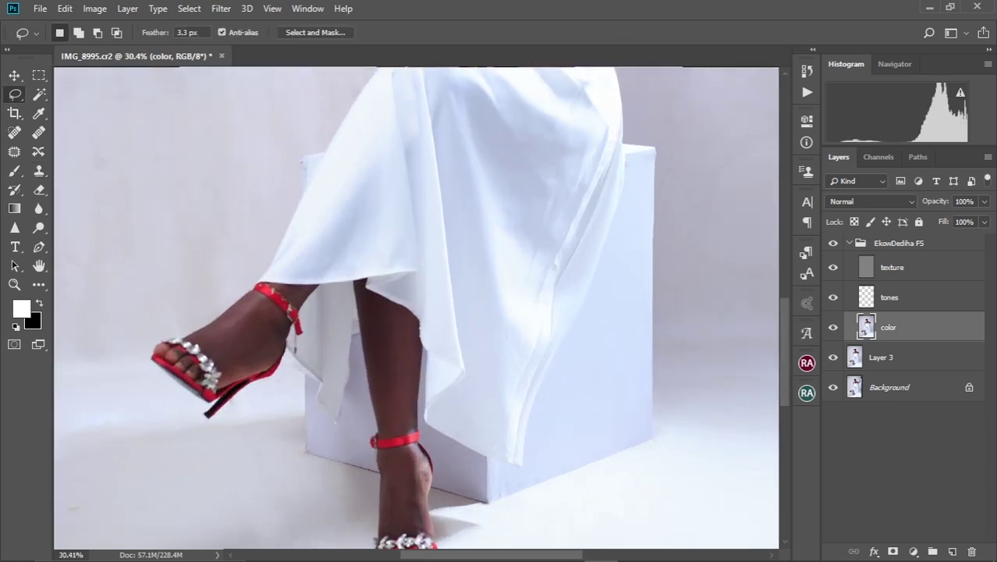
pyautogui.scroll(-3, 415, 308)
# Step: Blend the leg and heel skin on the color layer with the Mixer Brush, enlarged to 100
pyautogui.press('b')
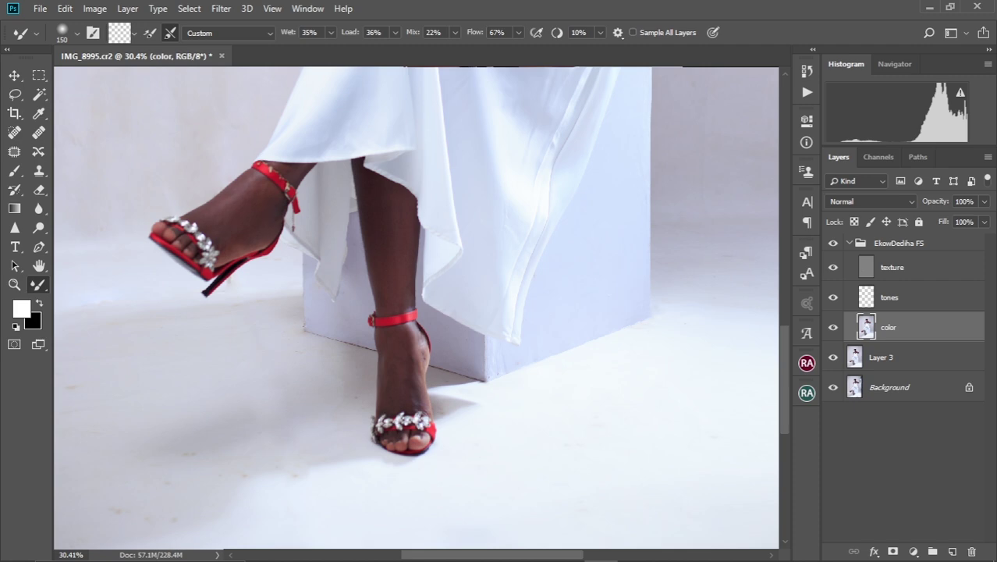
pyautogui.press(']')
pyautogui.press(']')
pyautogui.scroll(3, 475, 390)
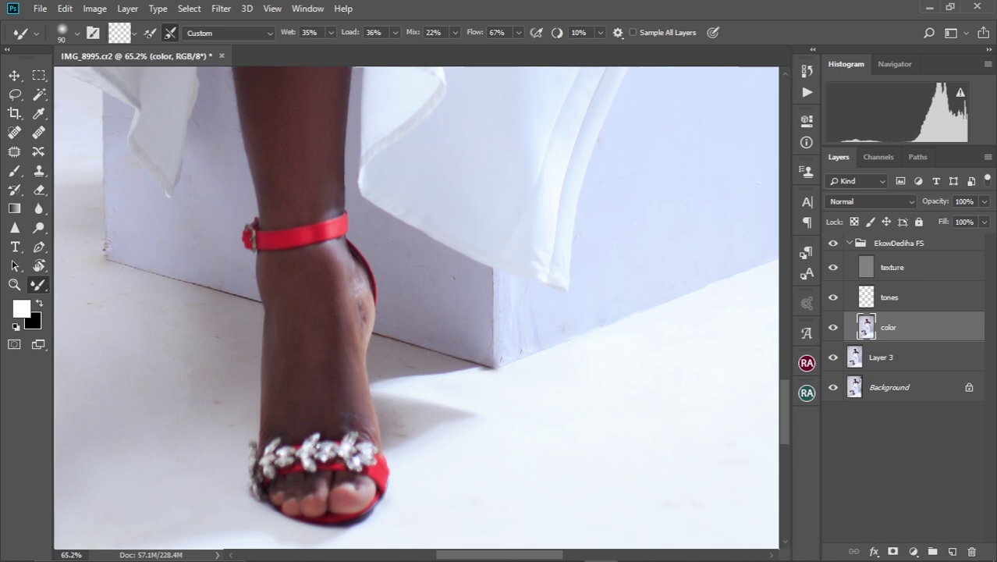
pyautogui.moveTo(335, 269); pyautogui.dragTo(360, 310)
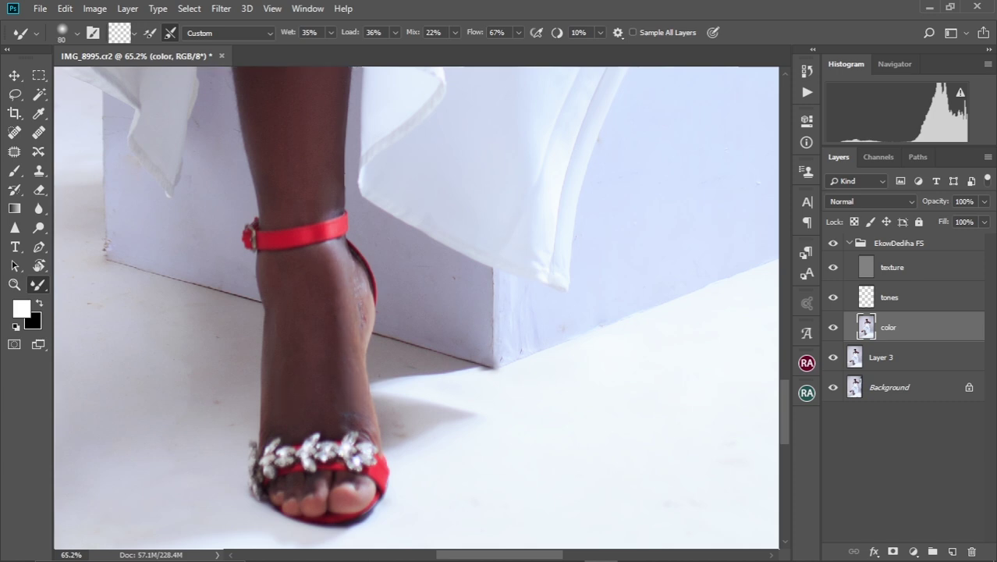
pyautogui.press(']')
pyautogui.press(']')
pyautogui.scroll(5, 415, 307)
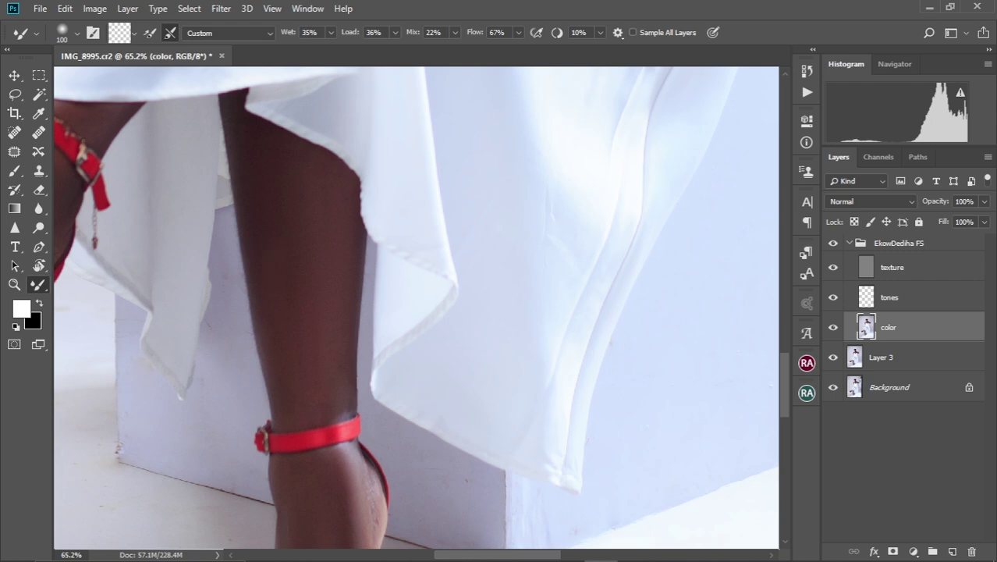
pyautogui.scroll(-3, 415, 307)
pyautogui.scroll(5, 234, 195)
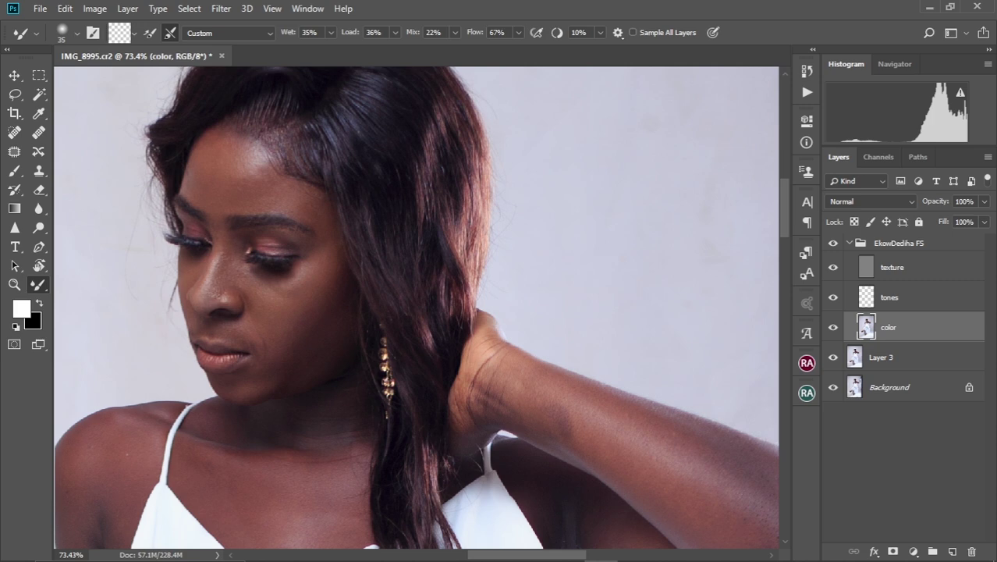
# Step: Centre the face and blend face, cheek and neck skin with Mixer Brush sizes 25–70
pyautogui.scroll(3, 257, 246)
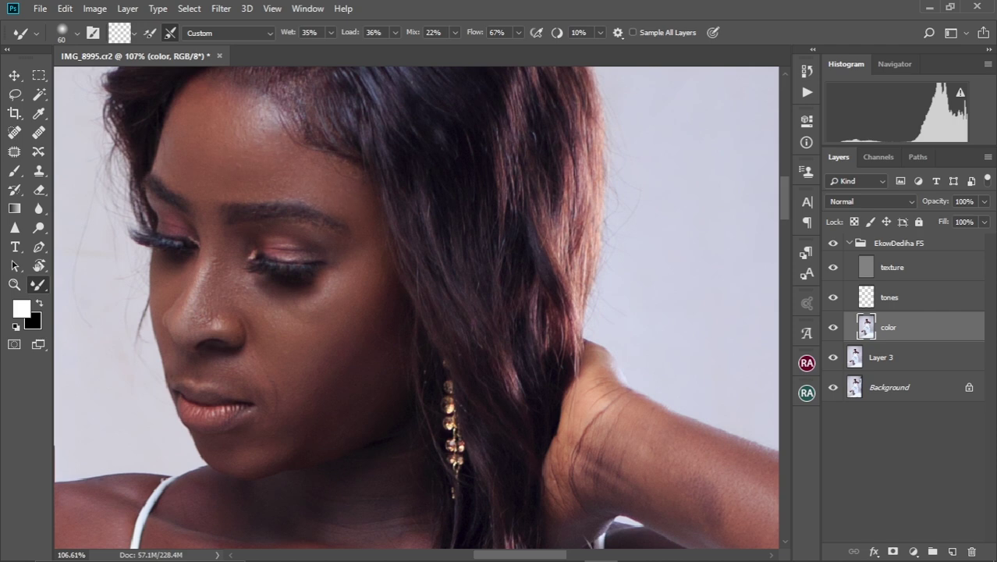
pyautogui.moveTo(390, 312); pyautogui.dragTo(446, 373)
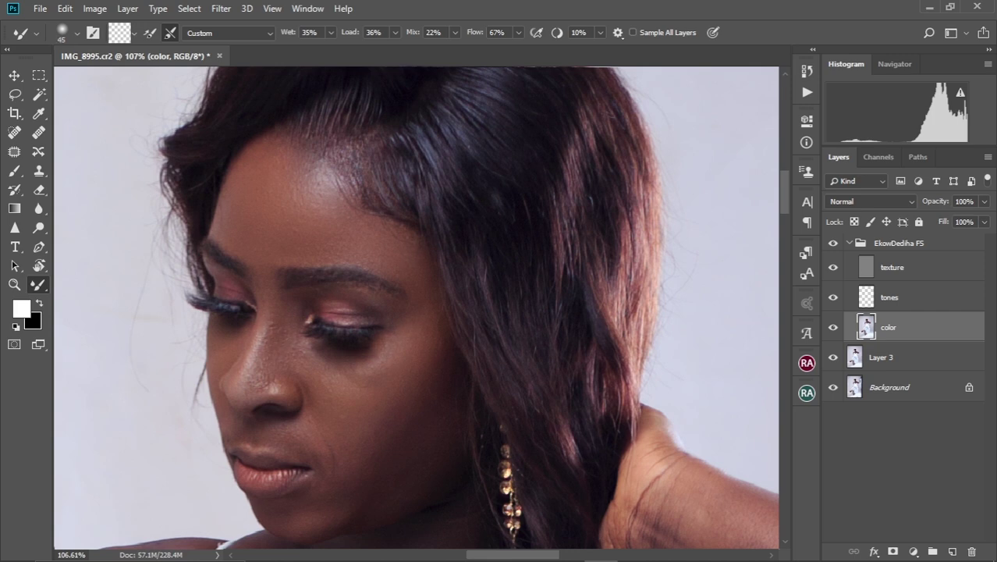
pyautogui.press(']')
pyautogui.press(']')
pyautogui.press(']')
pyautogui.press('[')
pyautogui.press('[')
pyautogui.press('[')
pyautogui.press(']')
pyautogui.press(']')
pyautogui.press(']')
pyautogui.scroll(-2, 417, 312)
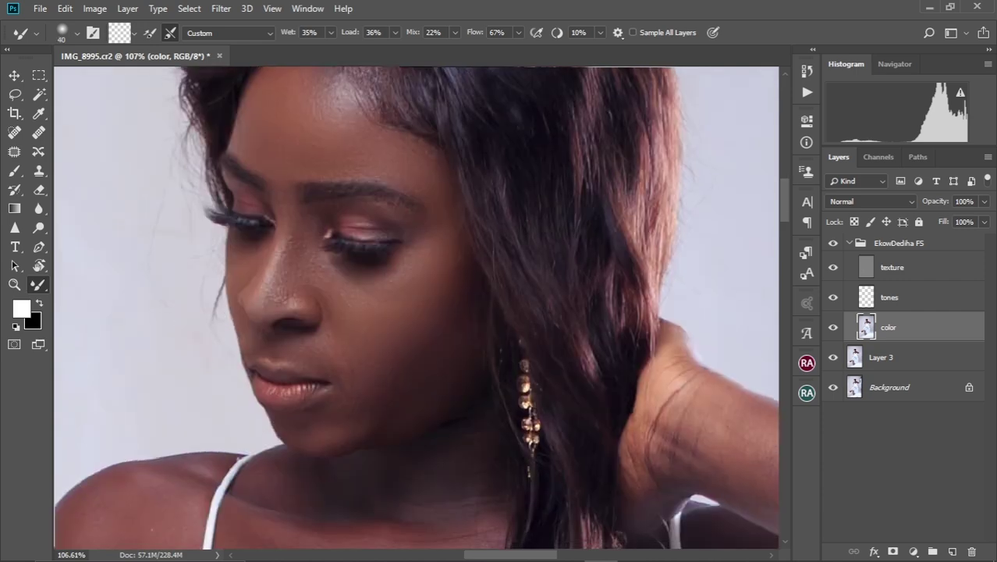
pyautogui.press(']')
pyautogui.press(']')
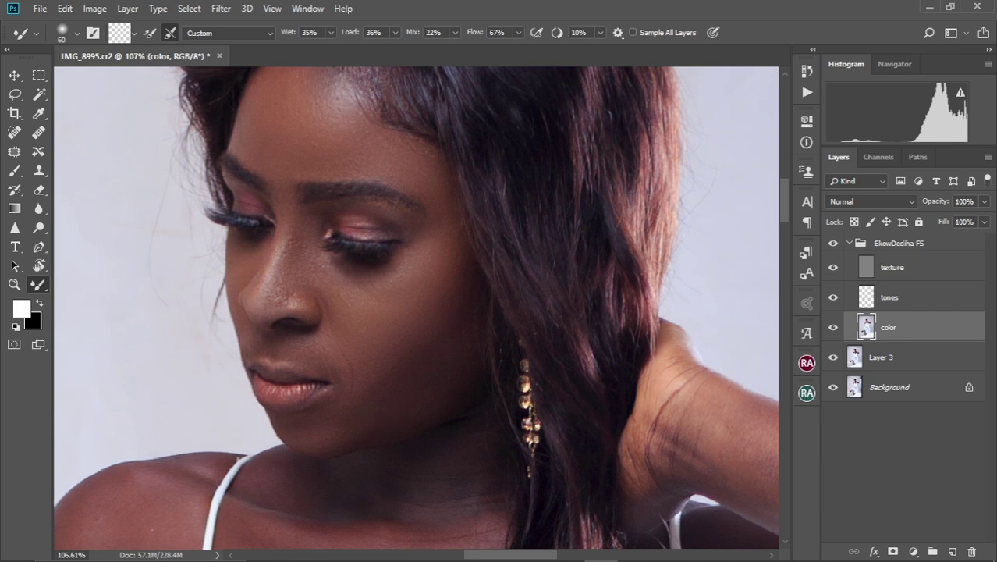
pyautogui.press('[')
pyautogui.press('[')
pyautogui.press(']')
pyautogui.press(']')
pyautogui.press(']')
pyautogui.press(']')
pyautogui.press(']')
pyautogui.press(']')
# Step: Zoom onto the upper body and blend the shoulder and chest skin with a 60–100 brush
pyautogui.hotkey('ctrl', '0')
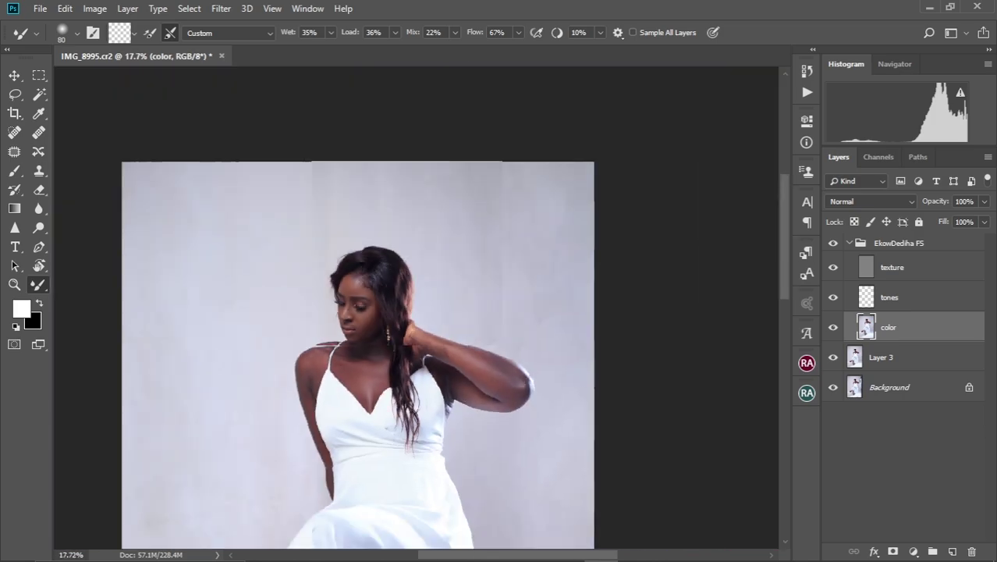
pyautogui.hotkey('ctrl', '+')
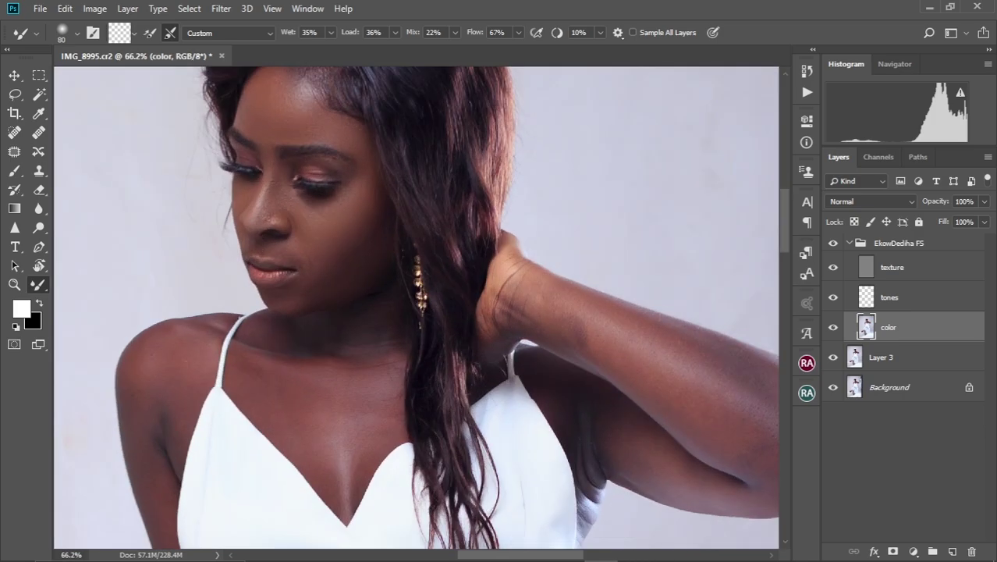
pyautogui.press(']')
pyautogui.press('[')
pyautogui.press('[')
pyautogui.press('[')
pyautogui.hscroll(-5, 415, 312)
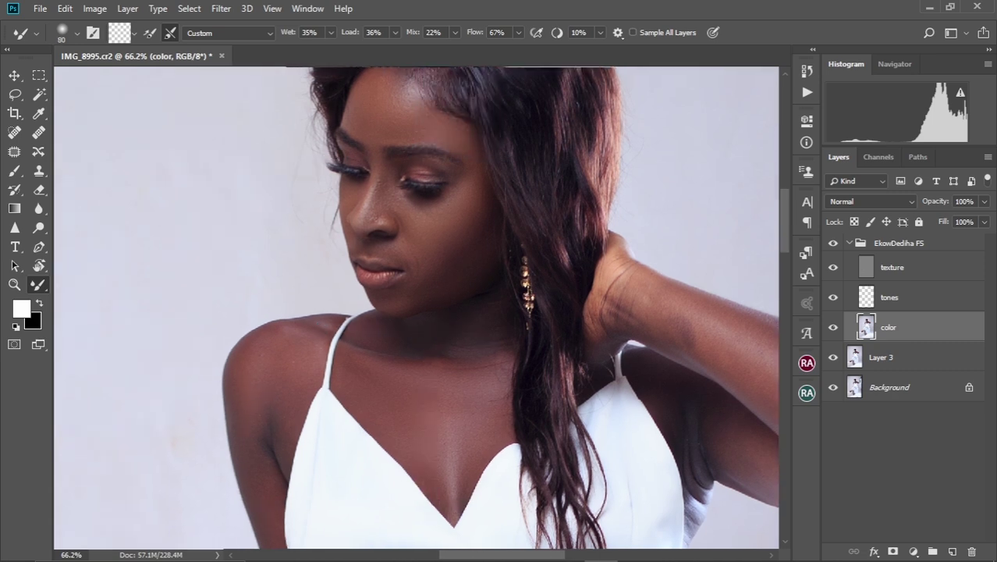
pyautogui.press('[')
pyautogui.scroll(-6, 416, 312)
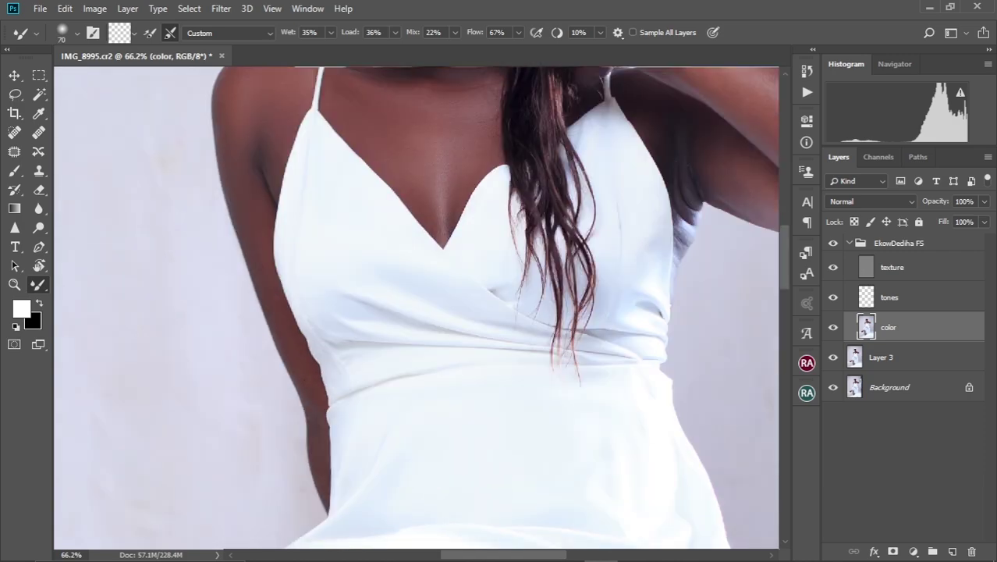
pyautogui.scroll(5, 415, 312)
pyautogui.hscroll(8, 416, 312)
# Step: Blend the raised arm and the hand where it meets the hair with an 80–100 brush
pyautogui.press(']')
pyautogui.press(']')
pyautogui.press(']')
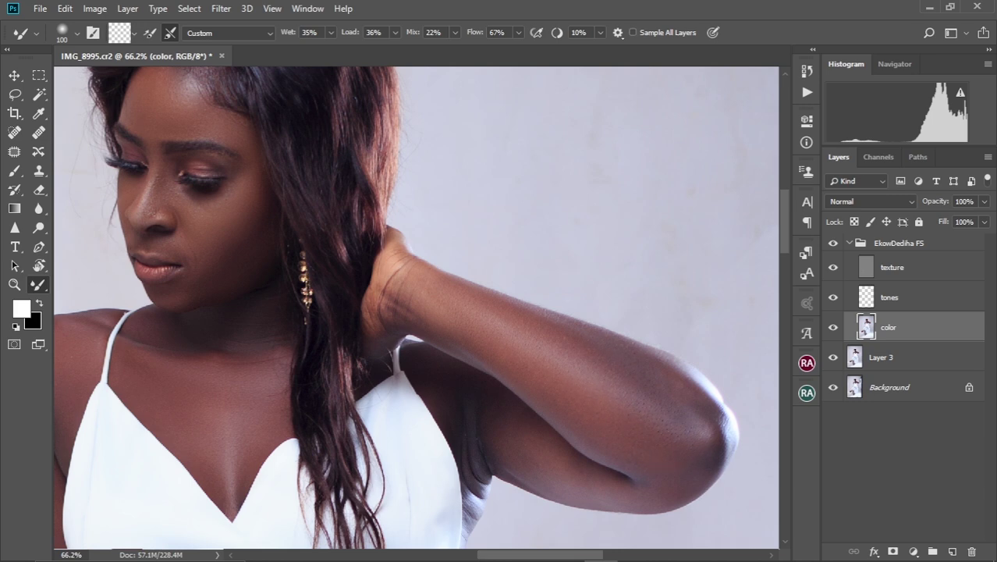
pyautogui.press('[')
pyautogui.press('[')
pyautogui.press('[')
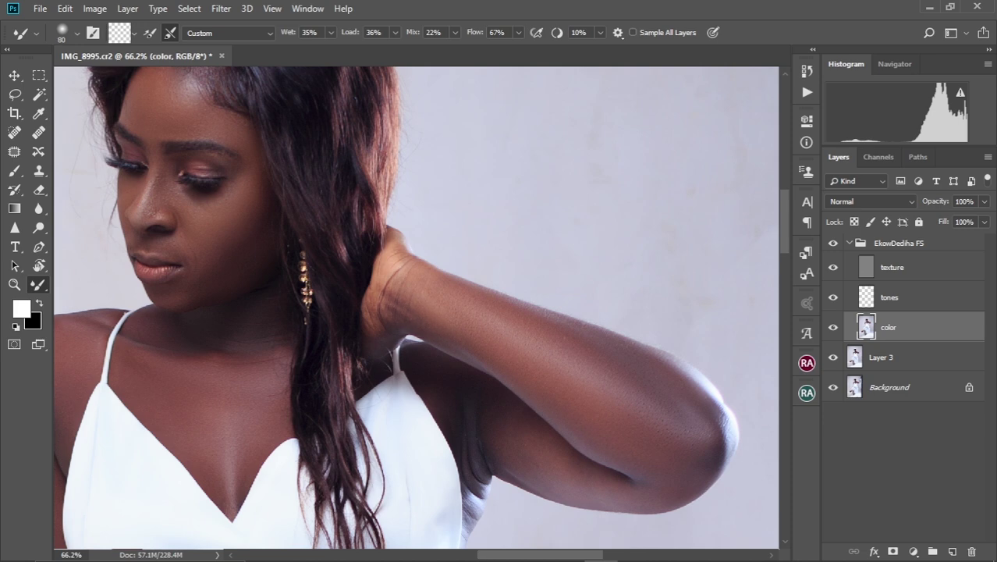
pyautogui.moveTo(376, 273)
pyautogui.mouseDown()
pyautogui.moveTo(376, 321)
pyautogui.moveTo(429, 363)
pyautogui.mouseUp()
pyautogui.press(']')
pyautogui.scroll(-3, 416, 307)
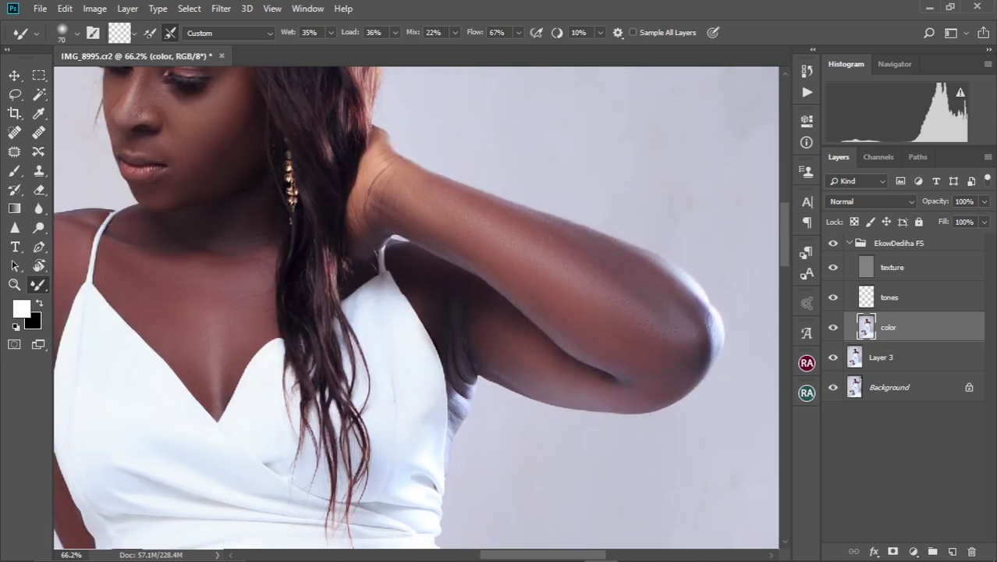
pyautogui.press(']')
pyautogui.press(']')
pyautogui.press('[')
pyautogui.press('[')
pyautogui.press(']')
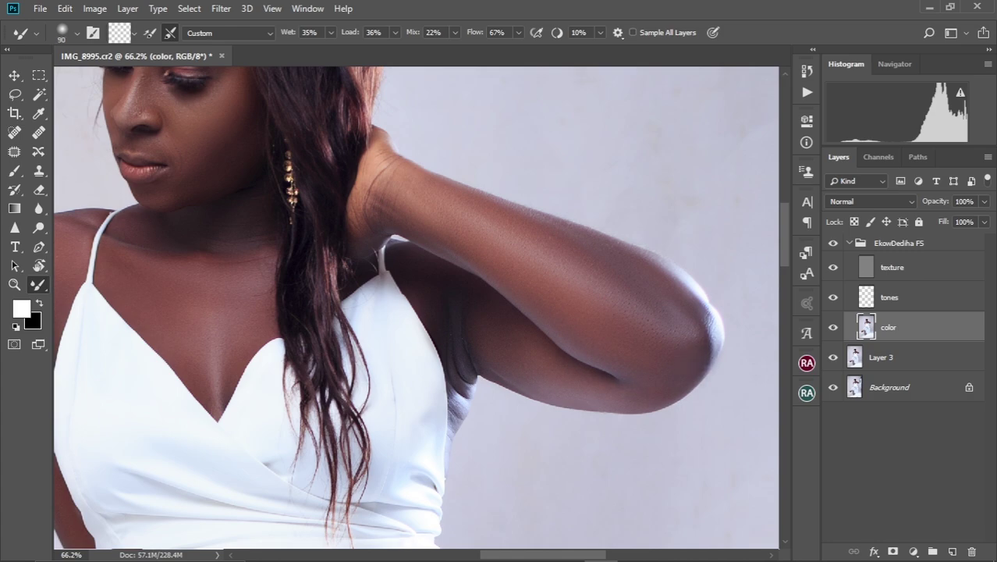
pyautogui.scroll(-3, 416, 312)
pyautogui.scroll(-3, 416, 312)
pyautogui.scroll(2, 390, 234)
# Step: Zoom into the head and blend the forehead and hairline skin, shrinking the brush to 45
pyautogui.scroll(2, 390, 234)
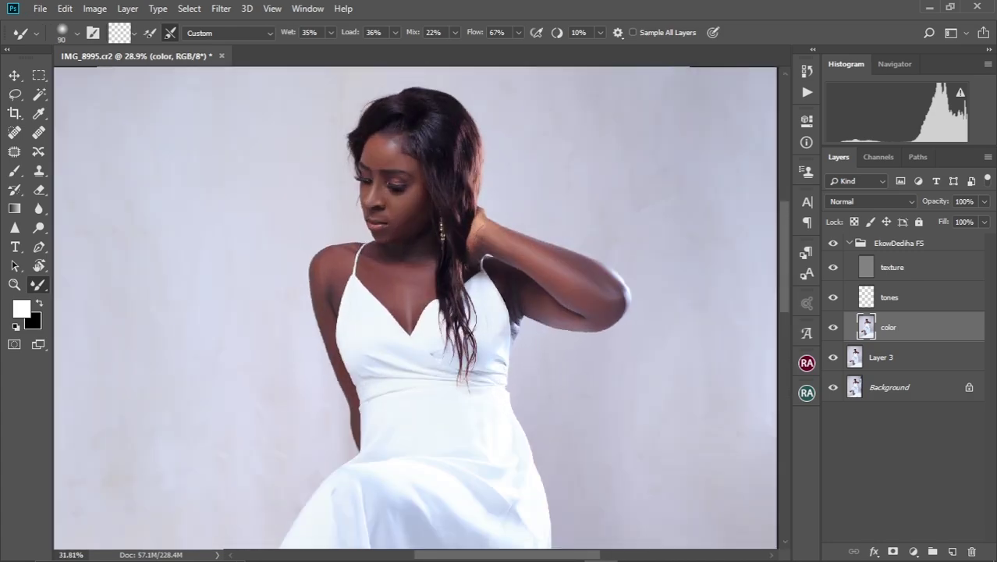
pyautogui.scroll(2, 413, 172)
pyautogui.scroll(2, 414, 172)
pyautogui.scroll(2, 413, 171)
pyautogui.press(']')
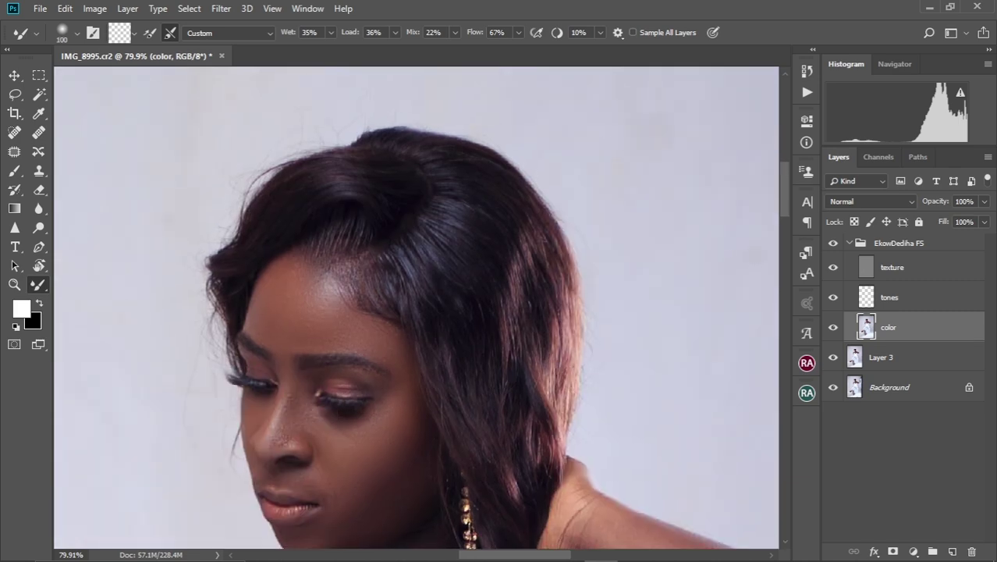
pyautogui.press('[')
pyautogui.press('[')
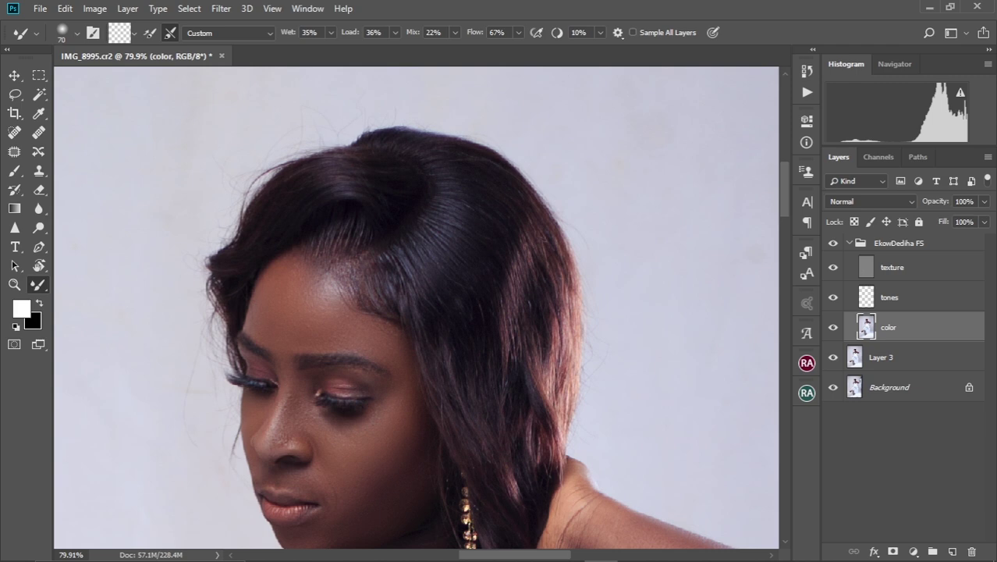
pyautogui.press('[')
pyautogui.press('[')
pyautogui.press('[')
# Step: Zoom back out to view the whole retouched photo
pyautogui.scroll(-3, 416, 307)
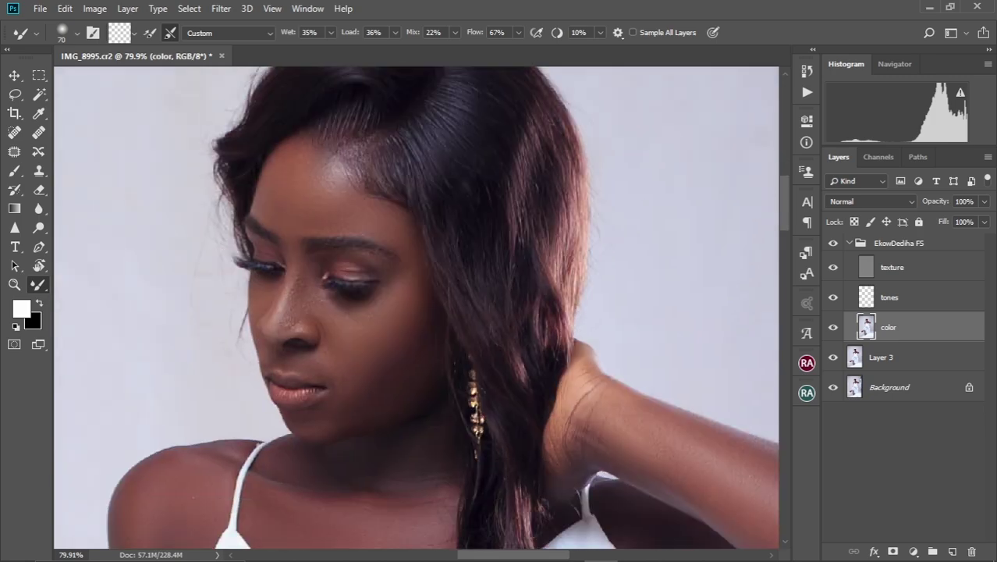
pyautogui.scroll(-3, 534, 321)
pyautogui.scroll(2, 538, 468)
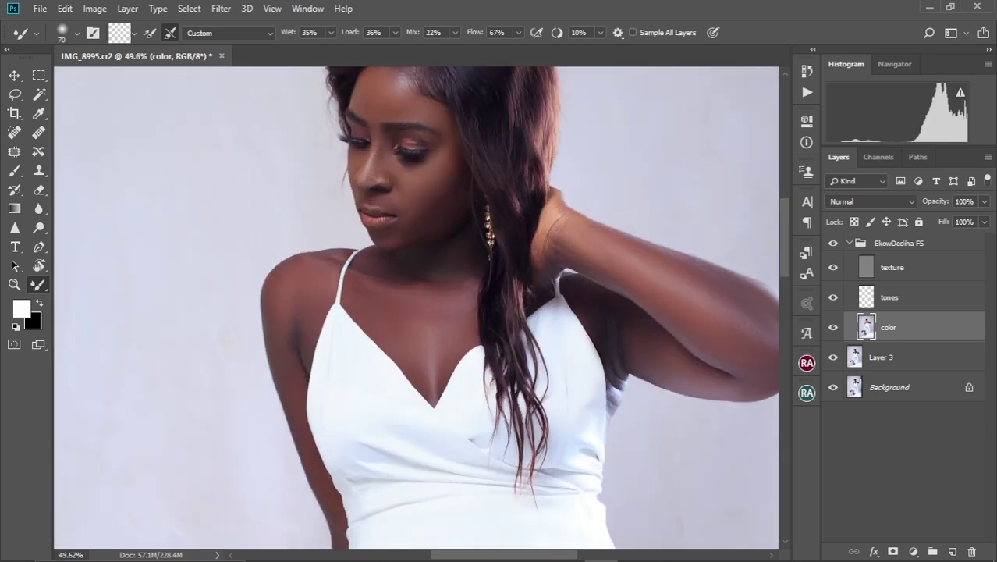
pyautogui.scroll(1, 538, 468)
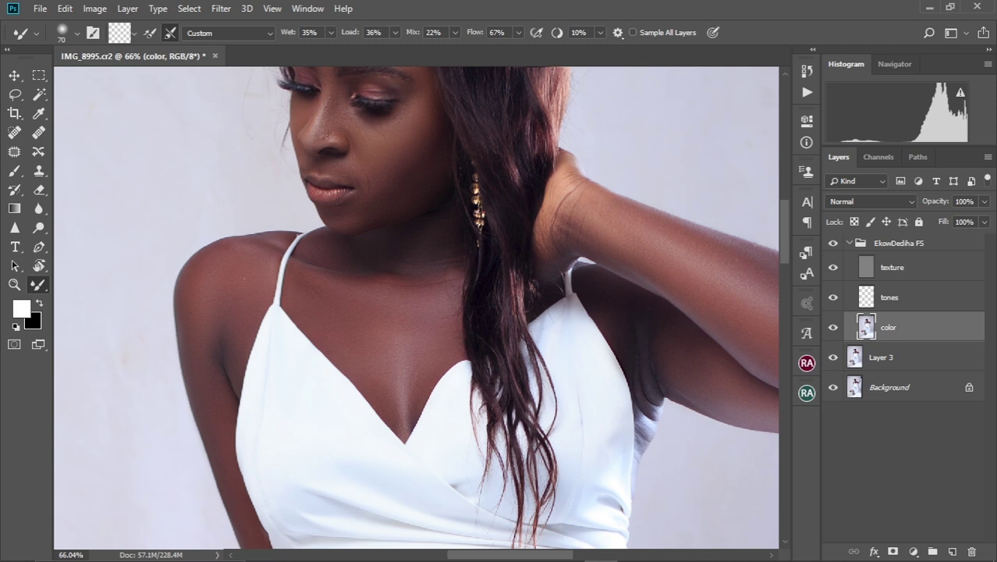
pyautogui.scroll(-3, 416, 308)
pyautogui.scroll(-3, 415, 308)
pyautogui.scroll(1, 415, 307)
pyautogui.scroll(1, 416, 307)
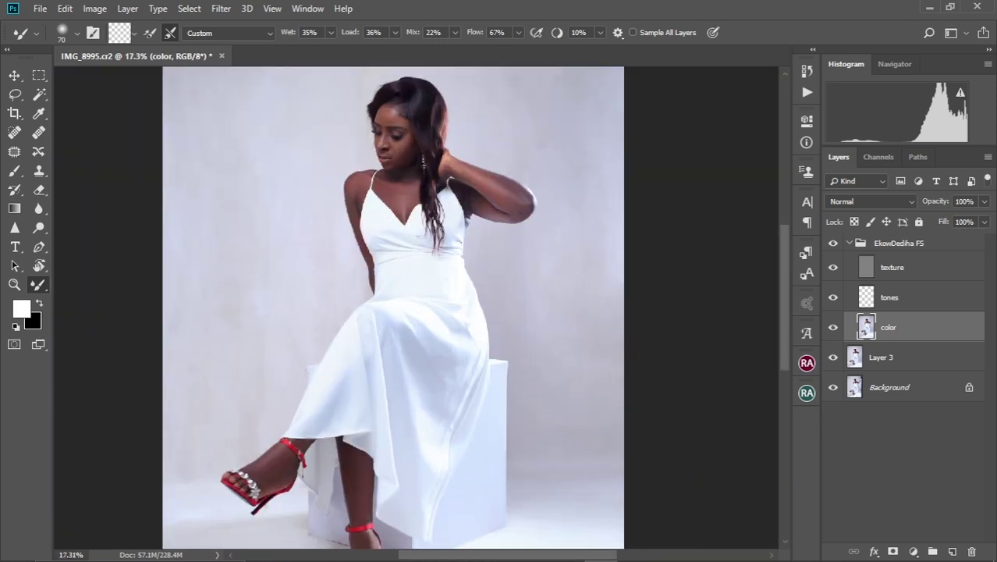
pyautogui.scroll(-2, 415, 307)
pyautogui.scroll(1, 416, 308)
# Step: Collapse the EkowDediha FS group and play the Ekow Dediha Dodge and Burn action
pyautogui.press(']')
pyautogui.press(']')
pyautogui.press(']')
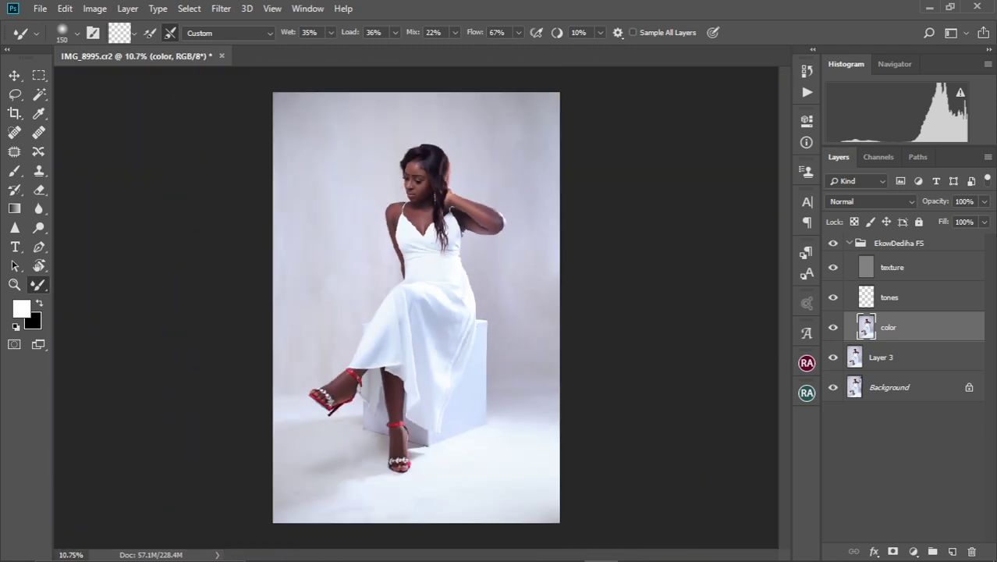
pyautogui.press(']')
pyautogui.press(']')
pyautogui.press(']')
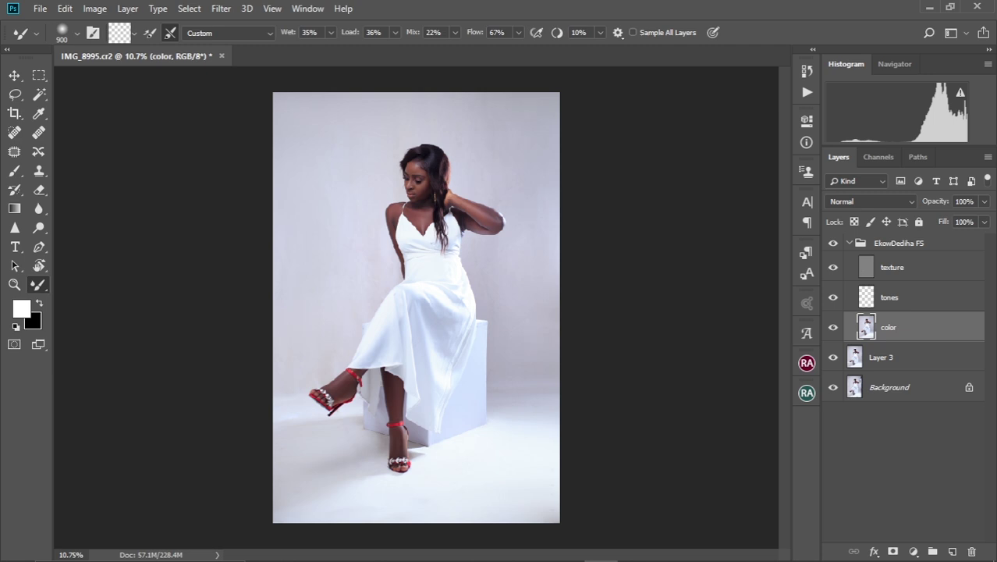
pyautogui.click(849, 242)
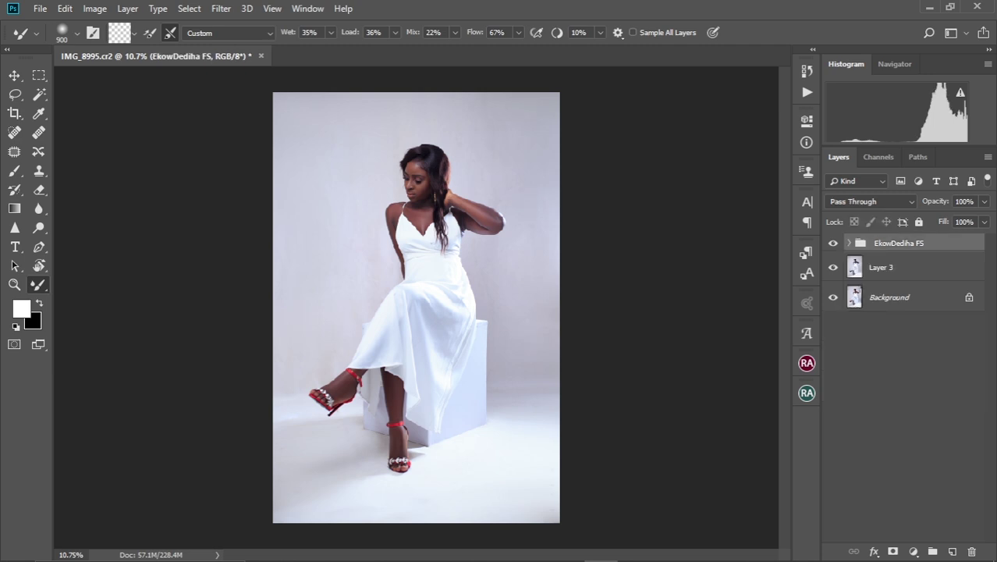
pyautogui.click(806, 92)
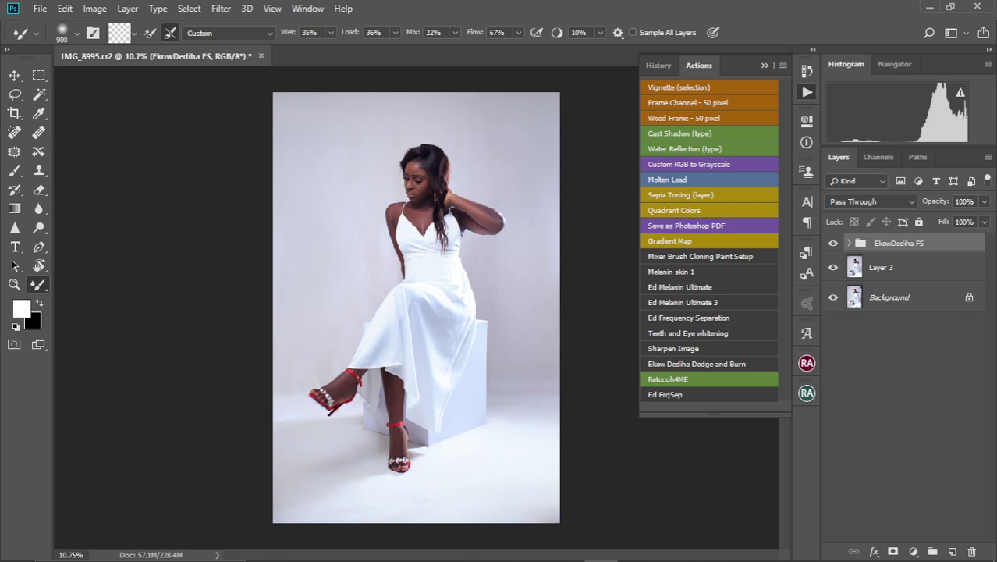
pyautogui.click(696, 364)
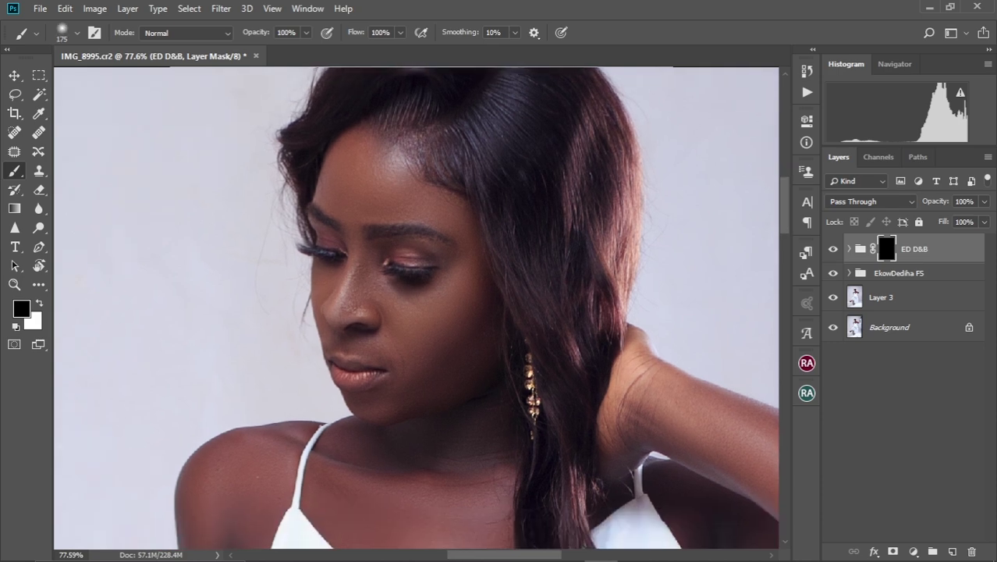
# Step: Paint white on the ED D&B mask over the nose and cheek to reveal the shaping
pyautogui.moveTo(339, 269); pyautogui.dragTo(339, 313)
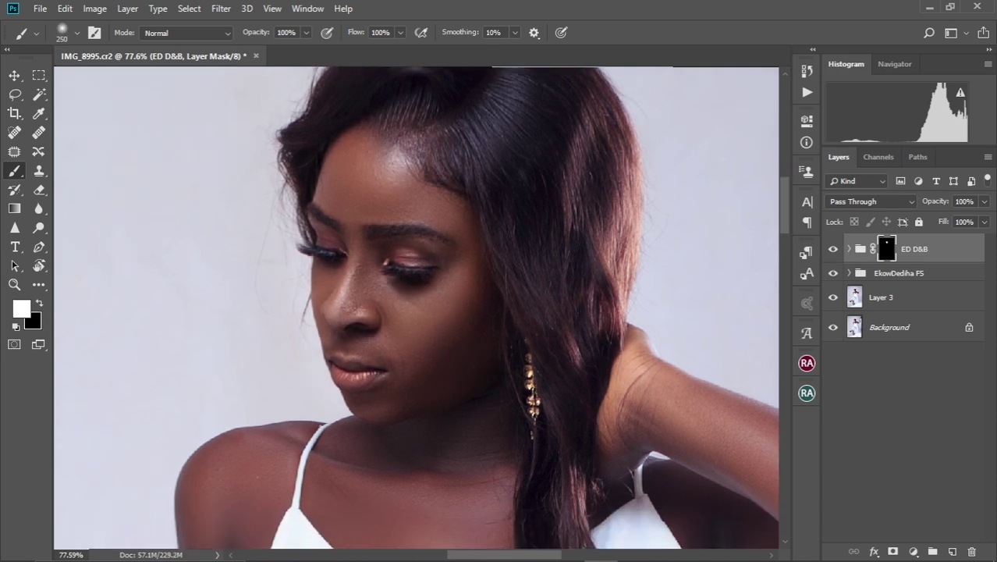
pyautogui.scroll(5, 417, 307)
pyautogui.press('[')
pyautogui.press('[')
pyautogui.press('[')
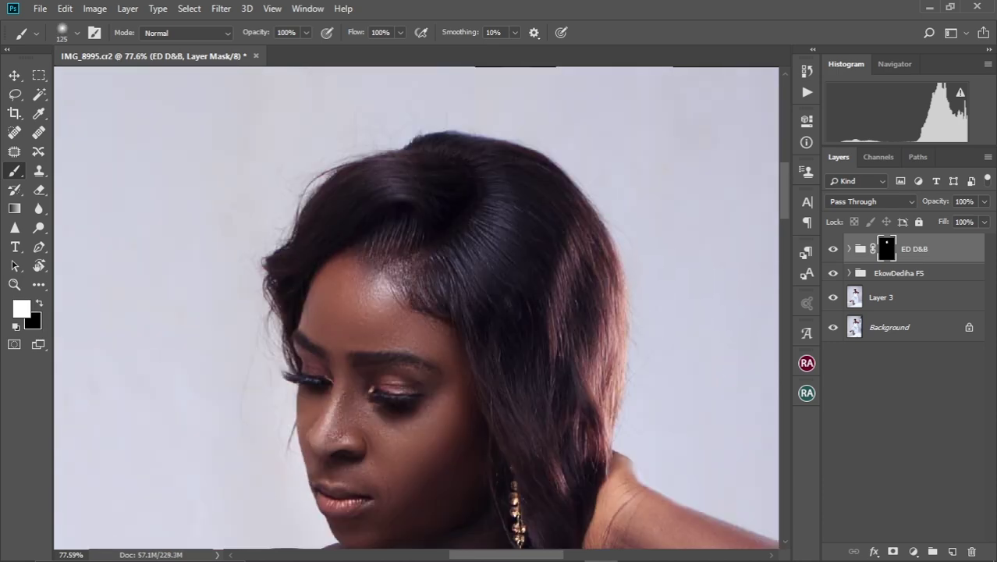
pyautogui.scroll(-3, 417, 308)
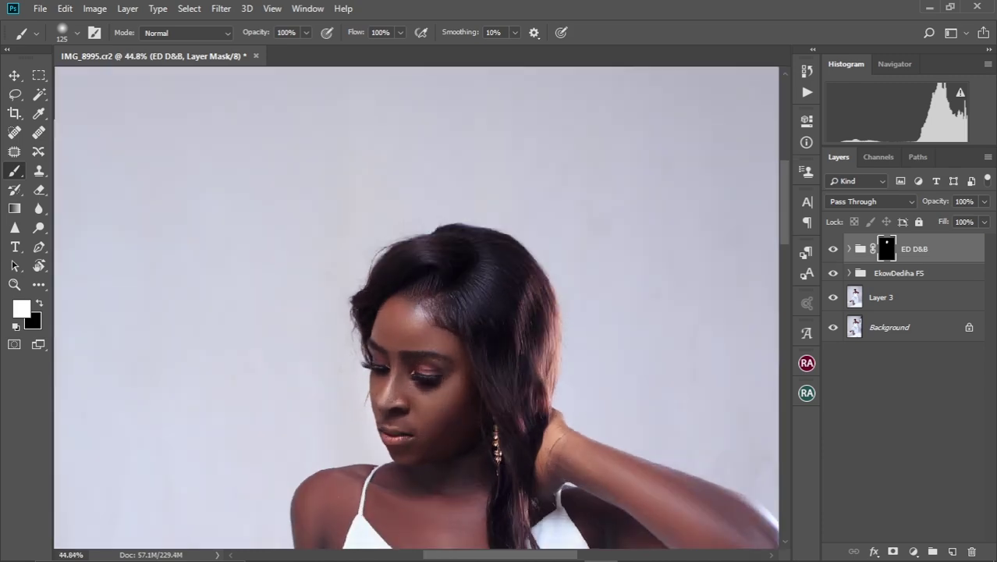
pyautogui.press(']')
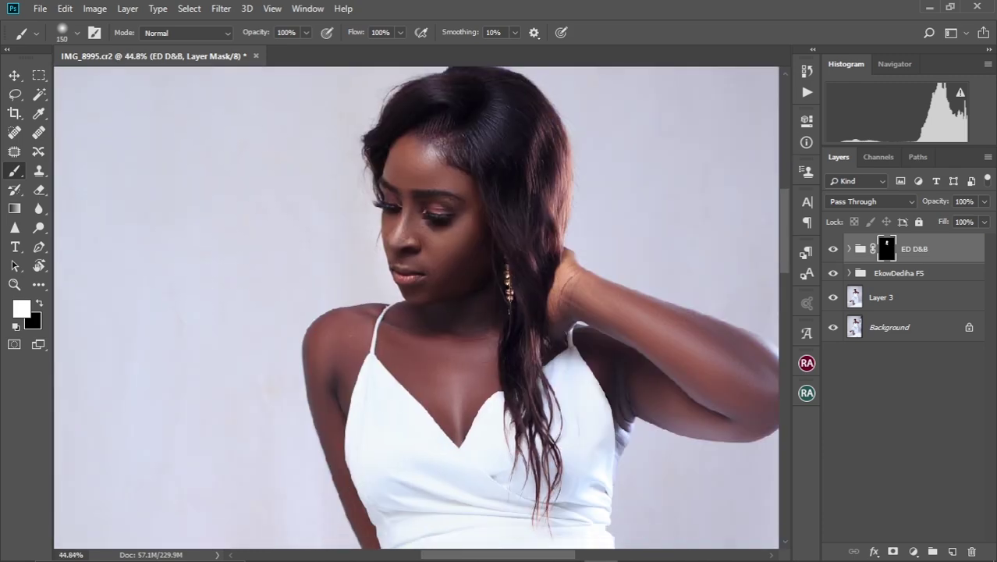
pyautogui.hscroll(5, 597, 296)
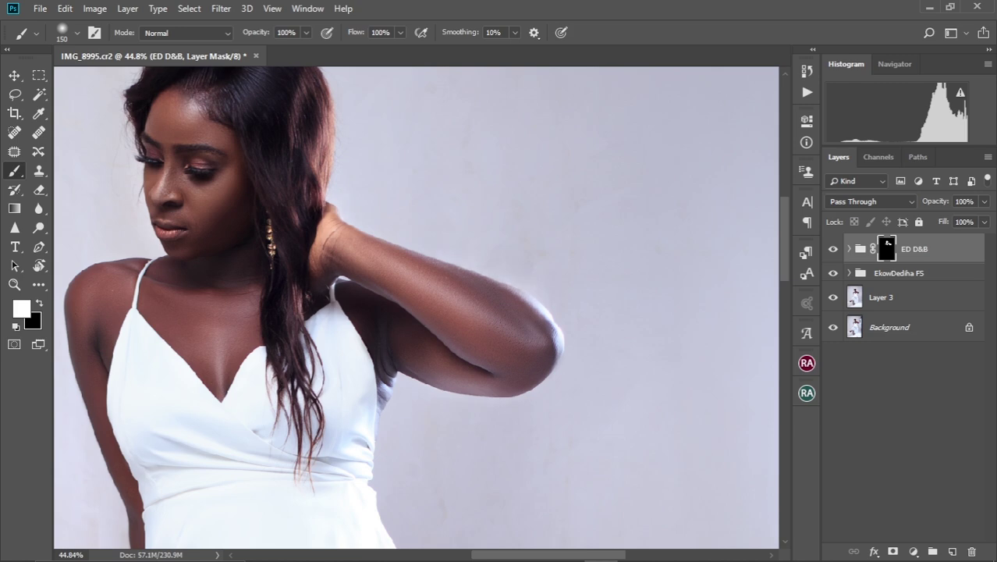
# Step: Paint the legs and feet on the mask, swapping black and white, then expand the ED D&B group
pyautogui.press('x')
pyautogui.scroll(-3, 535, 292)
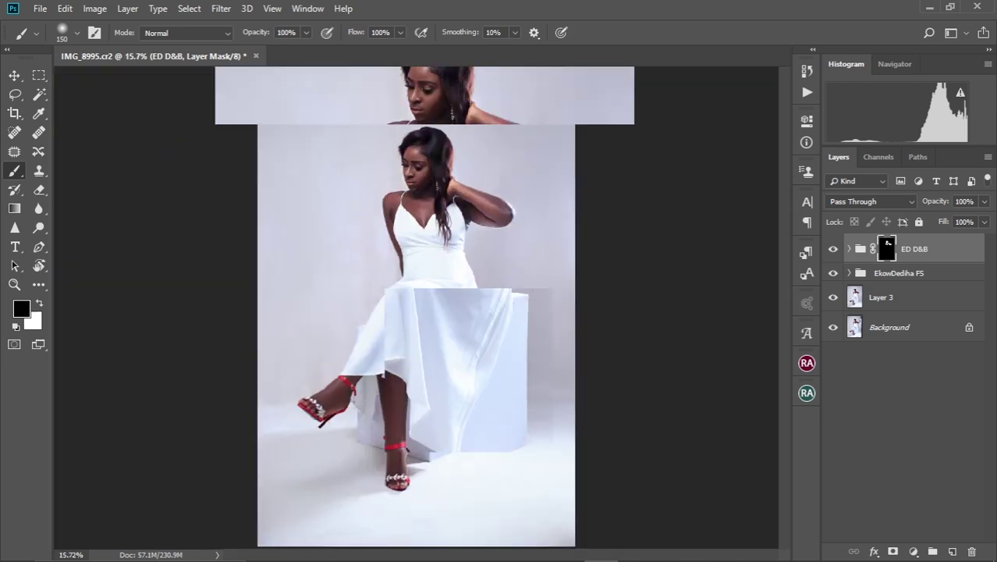
pyautogui.moveTo(535, 292); pyautogui.dragTo(436, 437)
pyautogui.press('x')
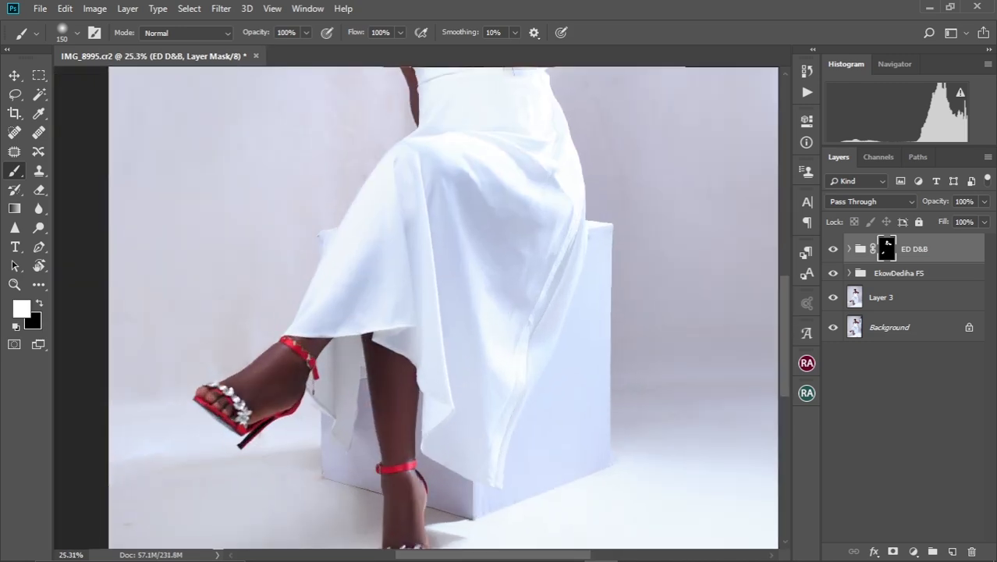
pyautogui.press(']')
pyautogui.press(']')
pyautogui.scroll(-3, 443, 312)
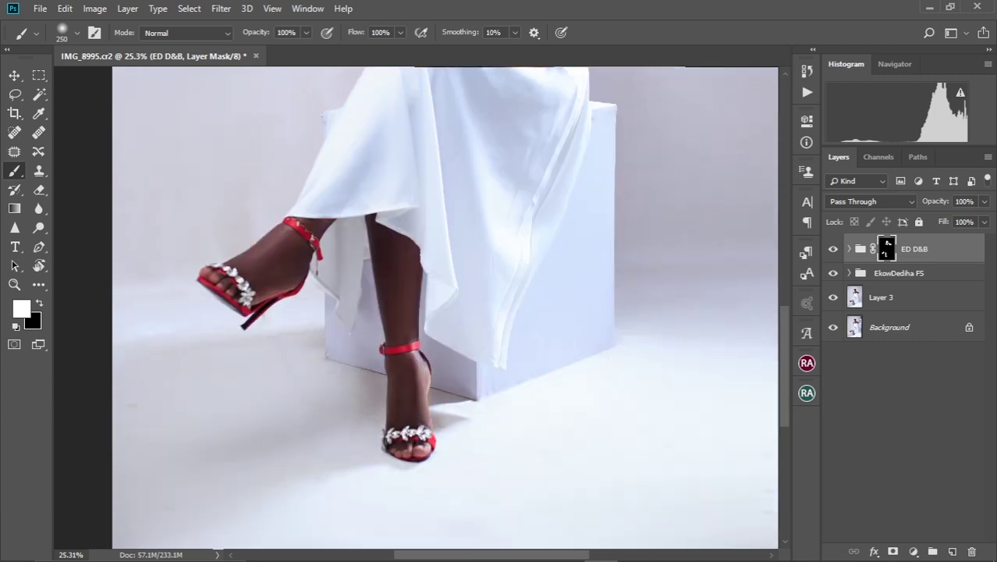
pyautogui.hotkey('ctrl', '0')
pyautogui.click(849, 249)
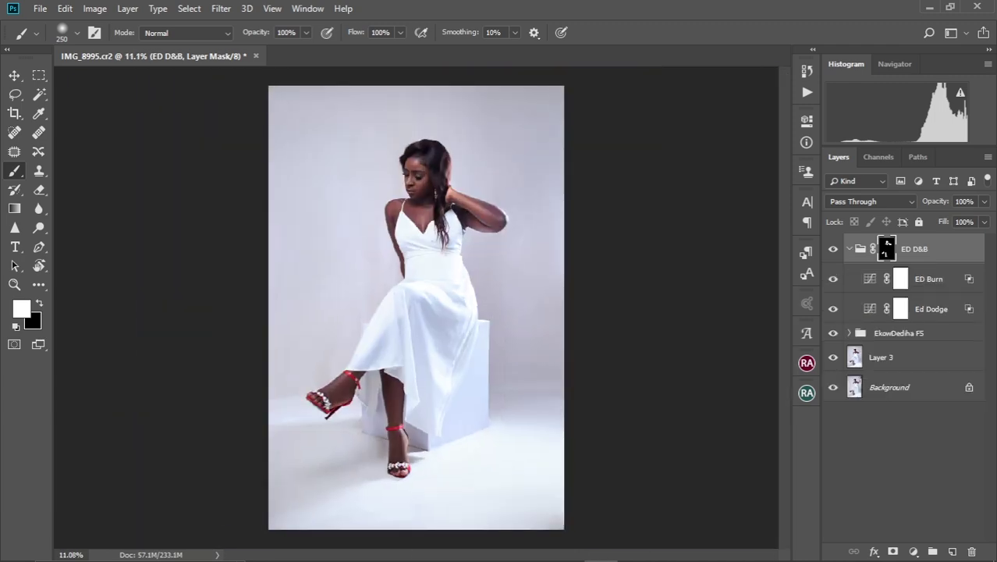
# Step: Expand the EkowDediha FS group and select its texture layer with the Spot Healing Brush
pyautogui.click(900, 279)
pyautogui.scroll(3, 475, 199)
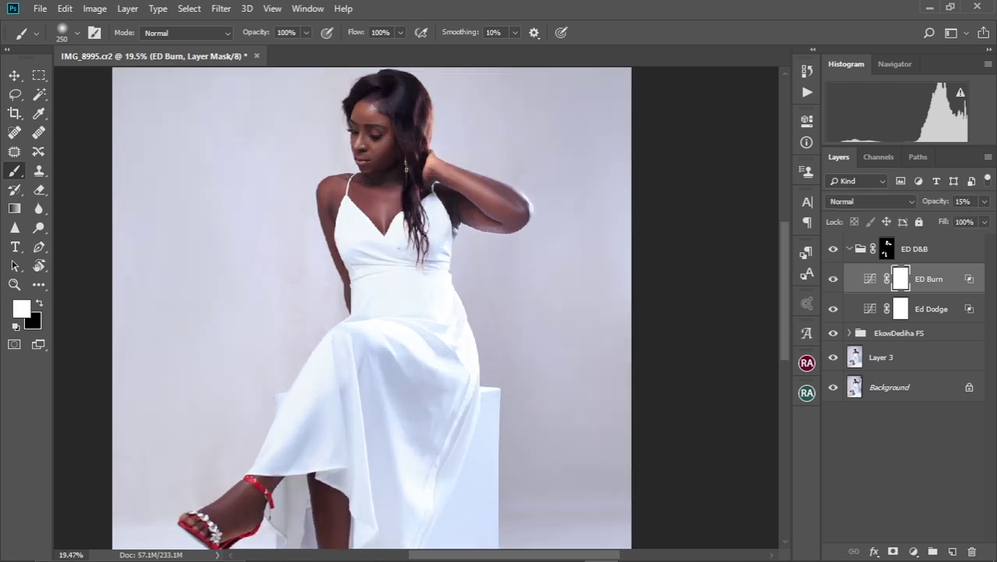
pyautogui.scroll(2, 352, 126)
pyautogui.scroll(2, 352, 127)
pyautogui.scroll(1, 352, 127)
pyautogui.click(849, 333)
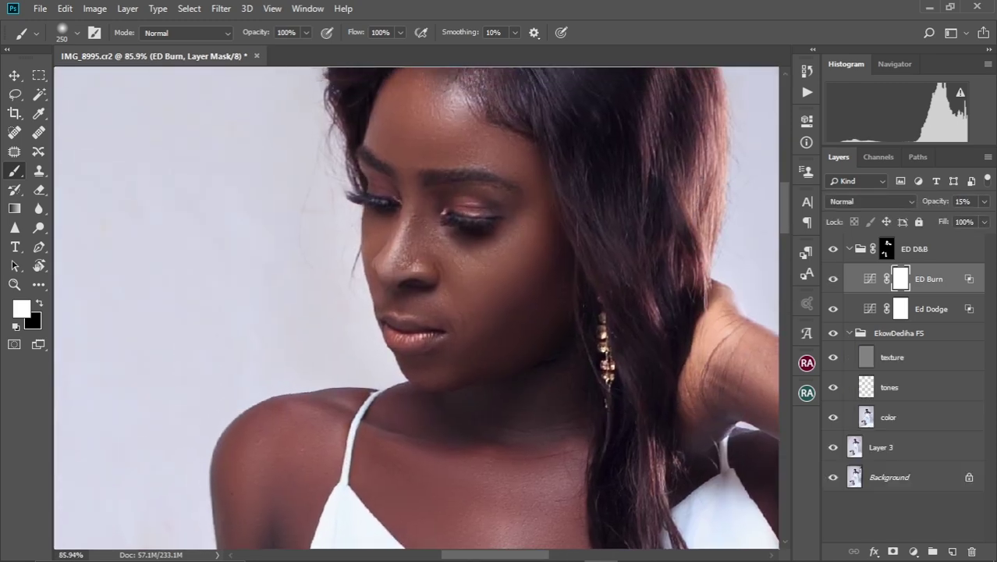
pyautogui.click(891, 357)
pyautogui.scroll(2, 390, 265)
pyautogui.press('j')
pyautogui.scroll(1, 390, 265)
pyautogui.scroll(1, 393, 258)
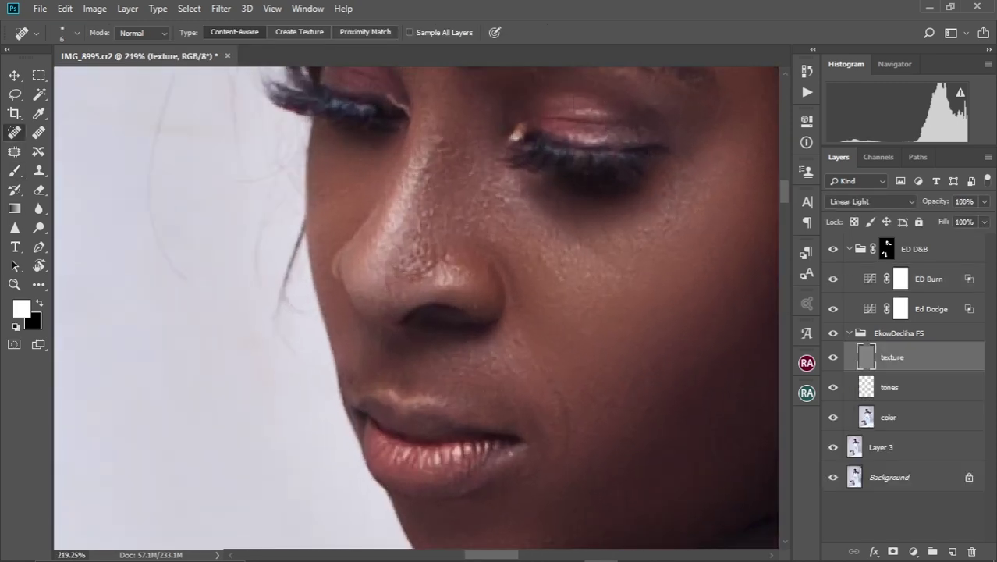
# Step: Spot-heal the bumps and spots on the nose, cheeks and below the eye
pyautogui.moveTo(398, 269)
pyautogui.mouseDown()
pyautogui.moveTo(421, 244)
pyautogui.moveTo(450, 250)
pyautogui.moveTo(419, 254)
pyautogui.mouseUp()
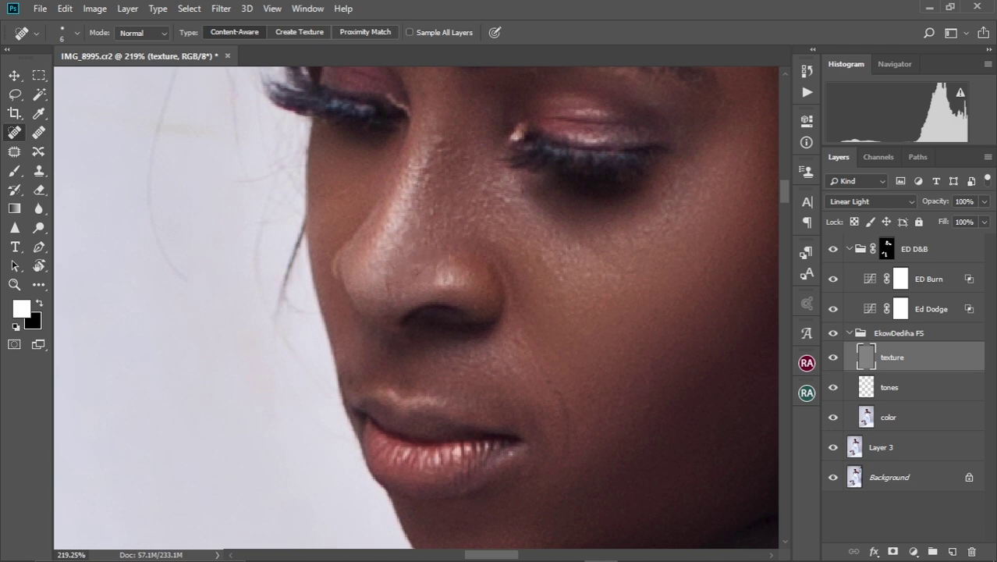
pyautogui.click(428, 159)
pyautogui.moveTo(500, 219); pyautogui.dragTo(507, 237)
pyautogui.moveTo(430, 220); pyautogui.dragTo(431, 239)
pyautogui.moveTo(446, 283); pyautogui.dragTo(445, 272)
pyautogui.click(438, 263)
pyautogui.click(527, 263)
pyautogui.moveTo(583, 256); pyautogui.dragTo(583, 233)
pyautogui.click(521, 209)
pyautogui.click(521, 190)
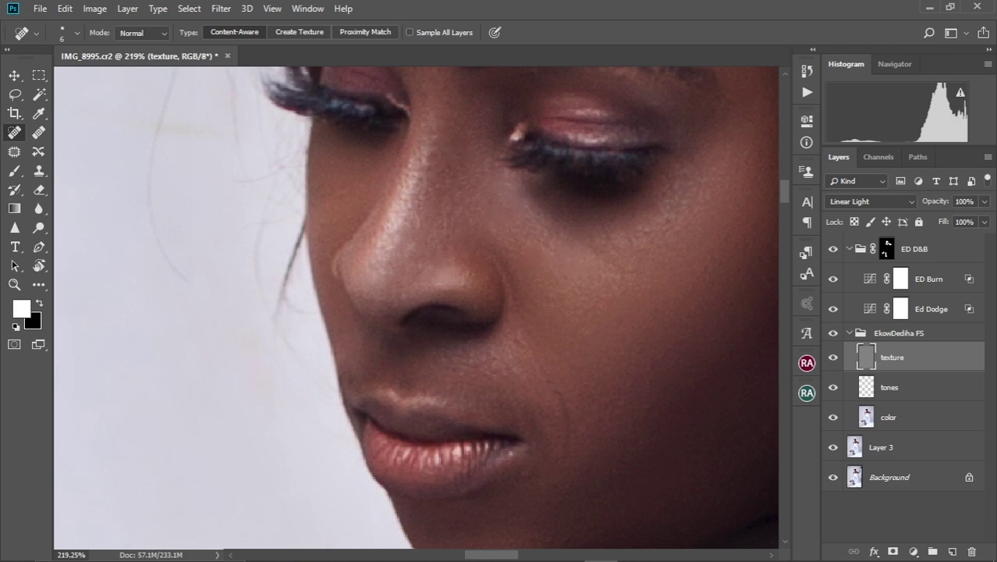
# Step: Heal spots near the eye, cheeks, upper lip and neck, and remove a stray hair
pyautogui.moveTo(423, 156); pyautogui.dragTo(412, 173)
pyautogui.scroll(-3, 414, 173)
pyautogui.scroll(2, 414, 174)
pyautogui.click(617, 216)
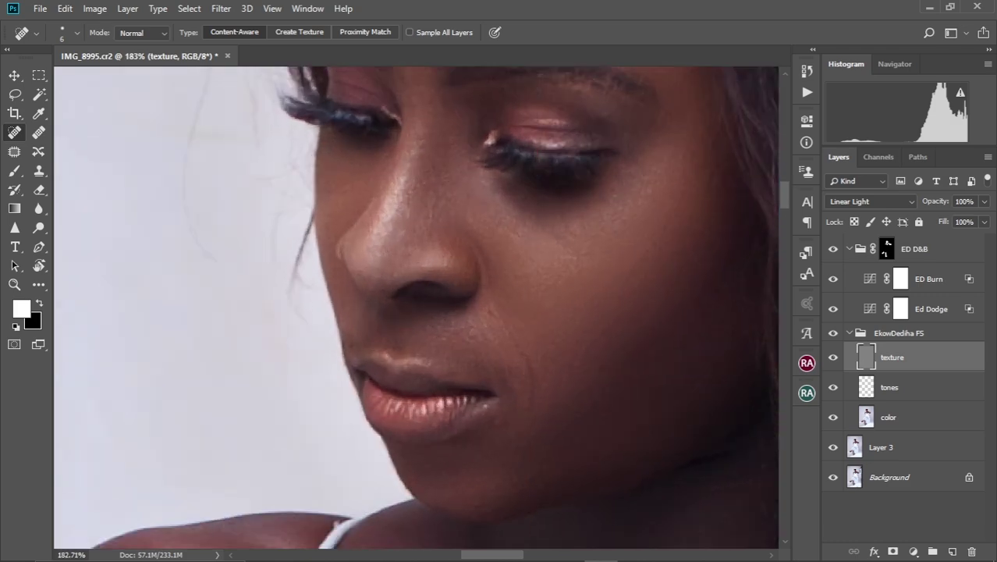
pyautogui.click(627, 172)
pyautogui.click(446, 338)
pyautogui.click(443, 262)
pyautogui.moveTo(301, 257); pyautogui.dragTo(287, 297)
pyautogui.scroll(-3, 415, 307)
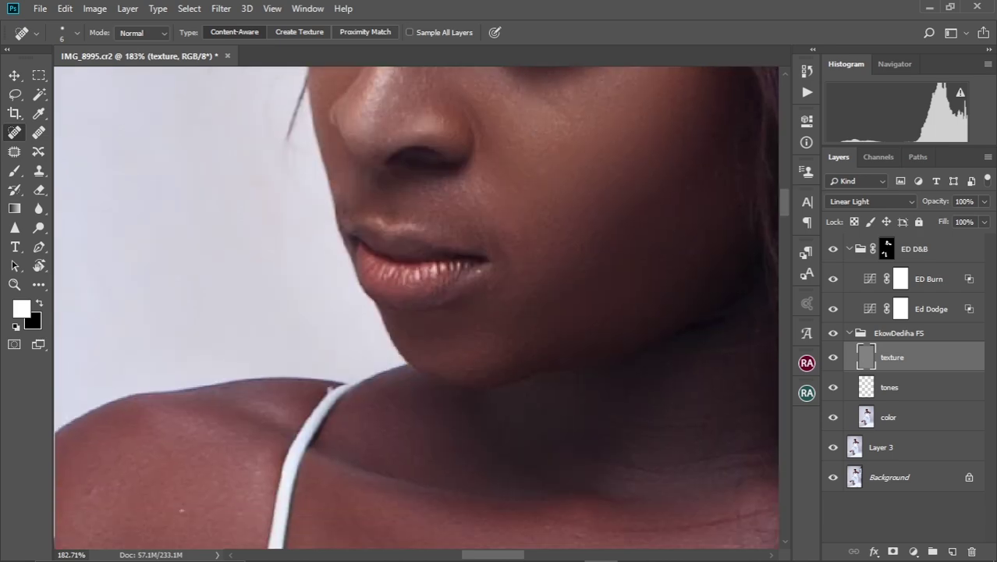
pyautogui.moveTo(461, 373); pyautogui.dragTo(512, 358)
pyautogui.click(716, 173)
pyautogui.click(475, 274)
pyautogui.click(355, 199)
# Step: Return to the Mixer Brush, fit the photo, then collapse ED D&B and select its mask
pyautogui.scroll(-5, 499, 278)
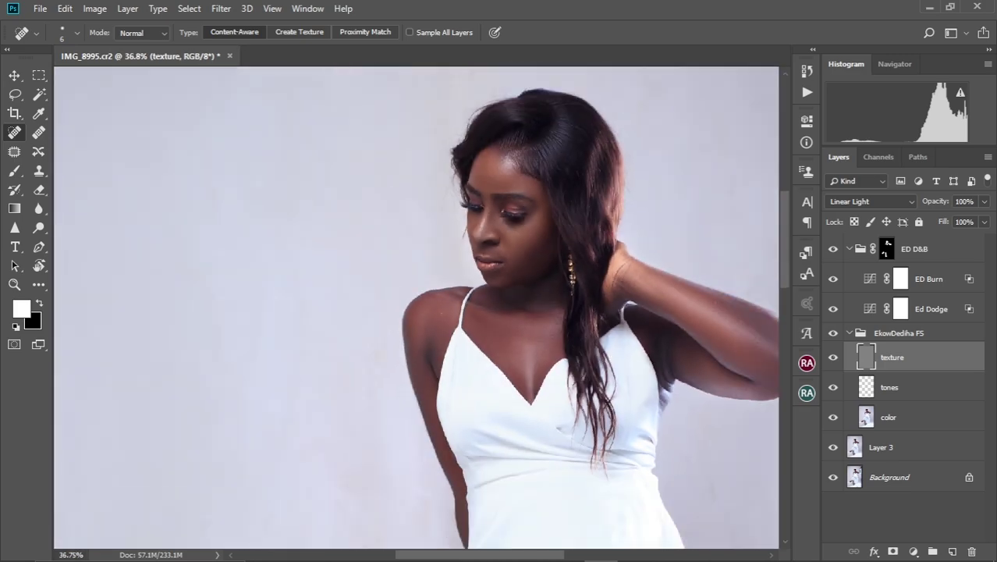
pyautogui.scroll(-3, 468, 312)
pyautogui.scroll(3, 468, 273)
pyautogui.scroll(2, 468, 273)
pyautogui.scroll(1, 468, 273)
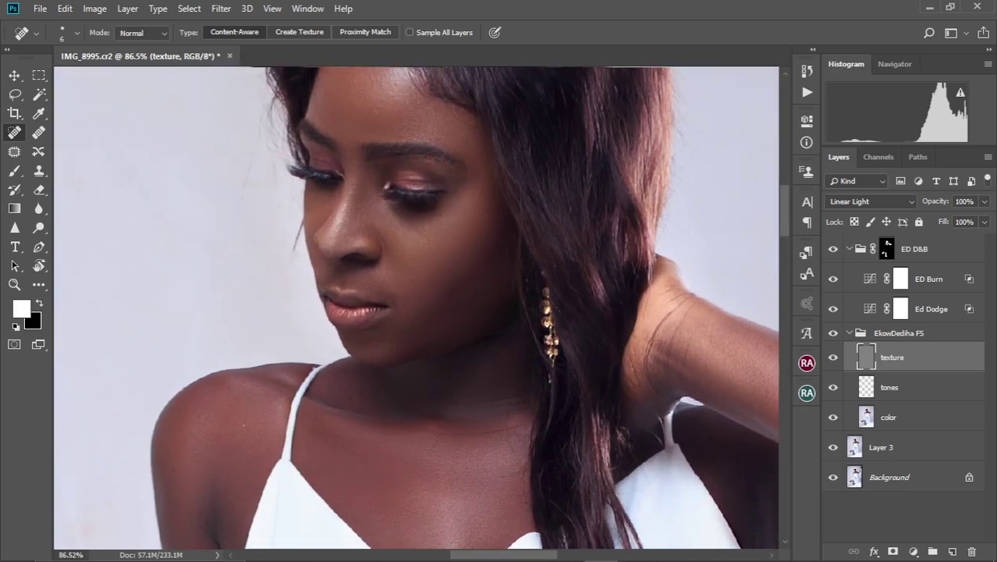
pyautogui.hotkey('alt', '[')
pyautogui.hotkey('alt', '[')
pyautogui.press('b')
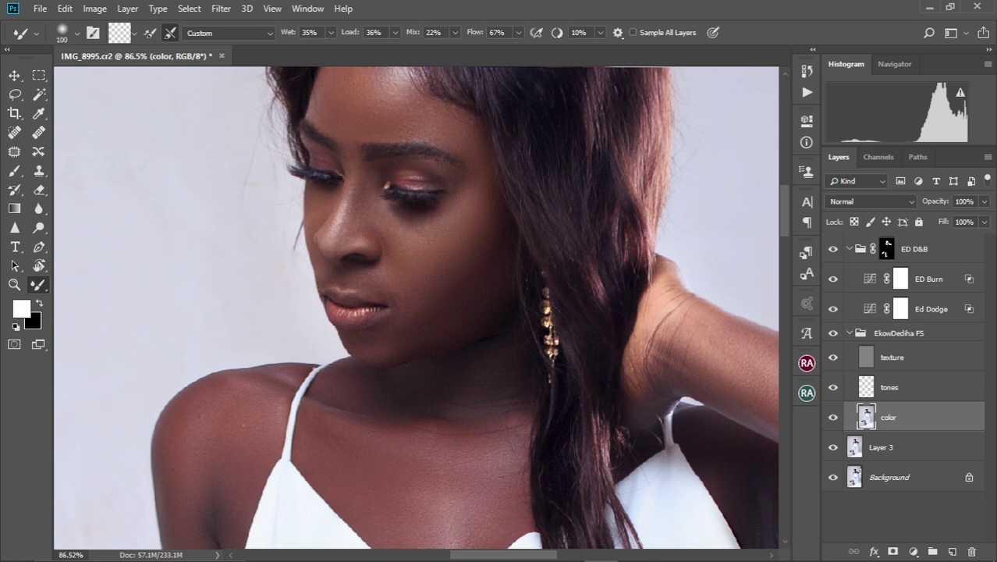
pyautogui.press('[')
pyautogui.press('[')
pyautogui.press('[')
pyautogui.scroll(-3, 416, 312)
pyautogui.press('0')
pyautogui.hotkey('ctrl', '0')
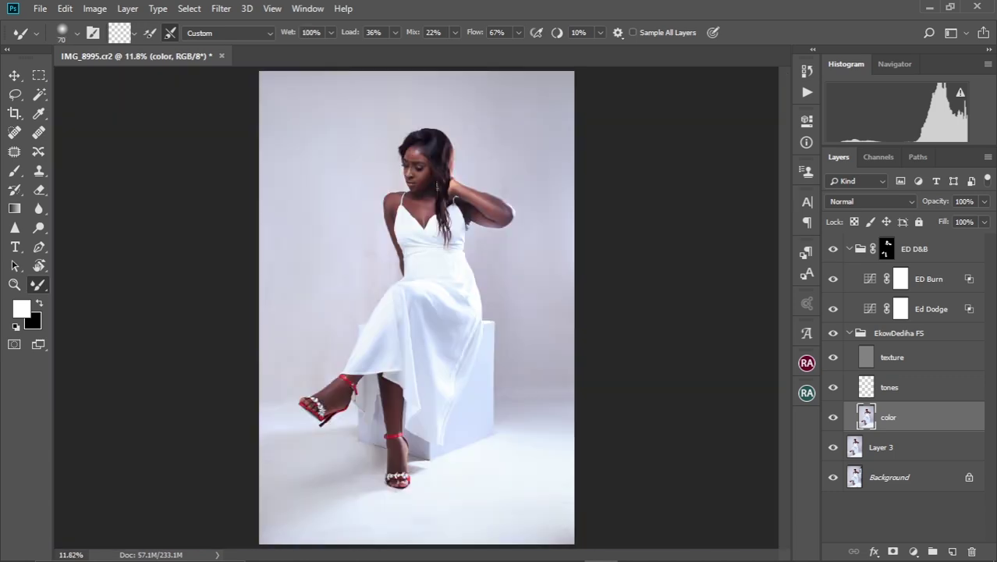
pyautogui.hotkey('alt', ']')
pyautogui.hotkey('alt', ']')
pyautogui.hotkey('alt', ']')
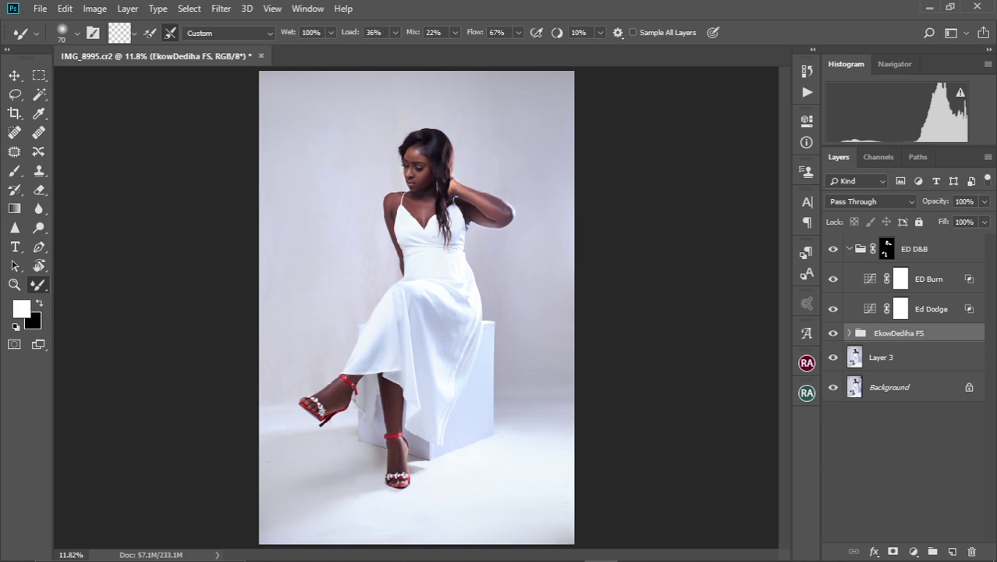
pyautogui.click(849, 248)
pyautogui.click(886, 248)
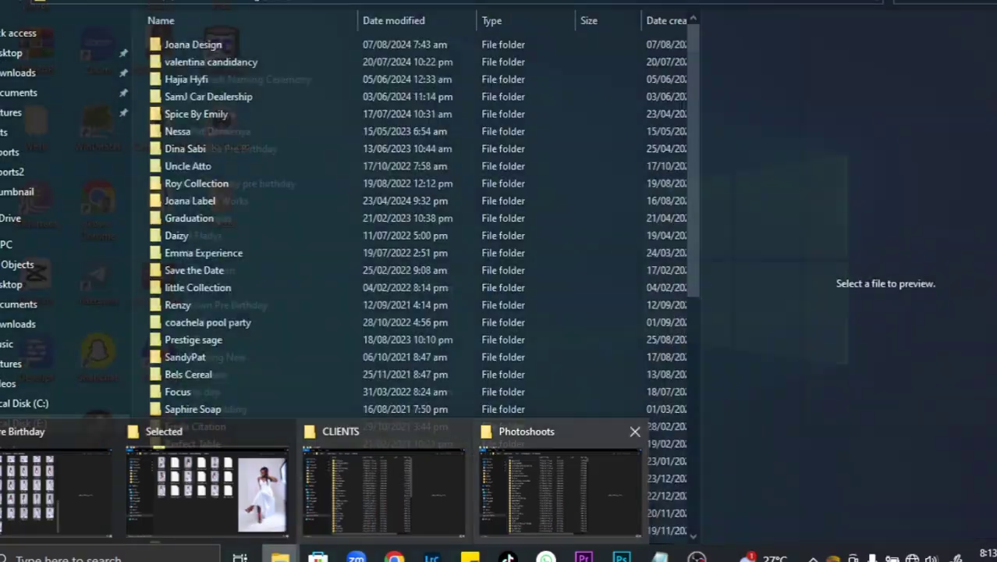
# Step: In File Explorer, go up to drive E: and open the Photography > Backgrounds folder
pyautogui.click(558, 488)
pyautogui.hotkey('alt', 'Up')
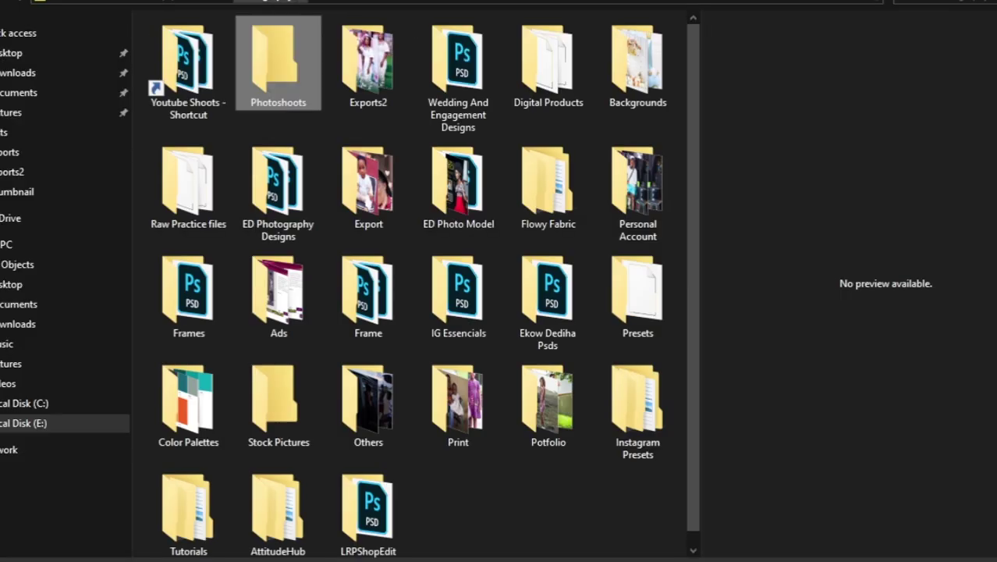
pyautogui.hotkey('alt', 'Up')
pyautogui.doubleClick(373, 172)
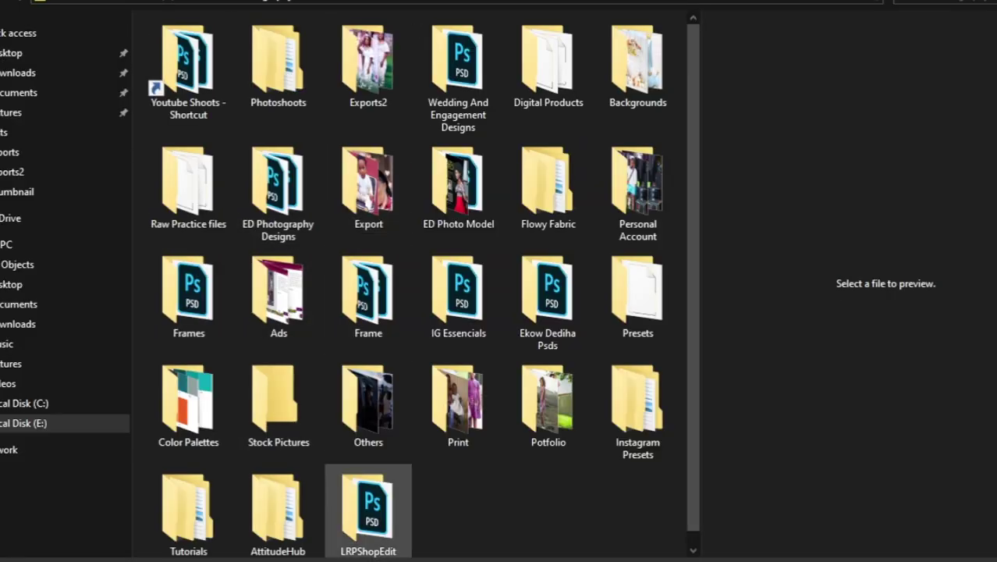
pyautogui.scroll(-1, 368, 483)
pyautogui.doubleClick(549, 62)
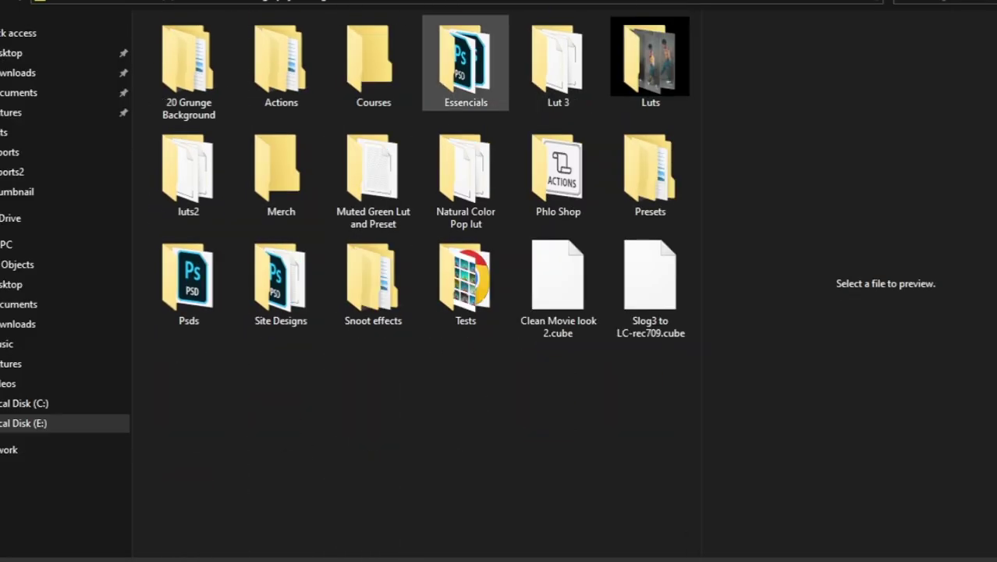
pyautogui.hotkey('alt', 'Left')
pyautogui.doubleClick(638, 63)
# Step: Preview the backdrops and select the curtain-and-vase image 2023_04_20_17_27_IMG_3409
pyautogui.scroll(-3, 425, 281)
pyautogui.scroll(-1, 425, 281)
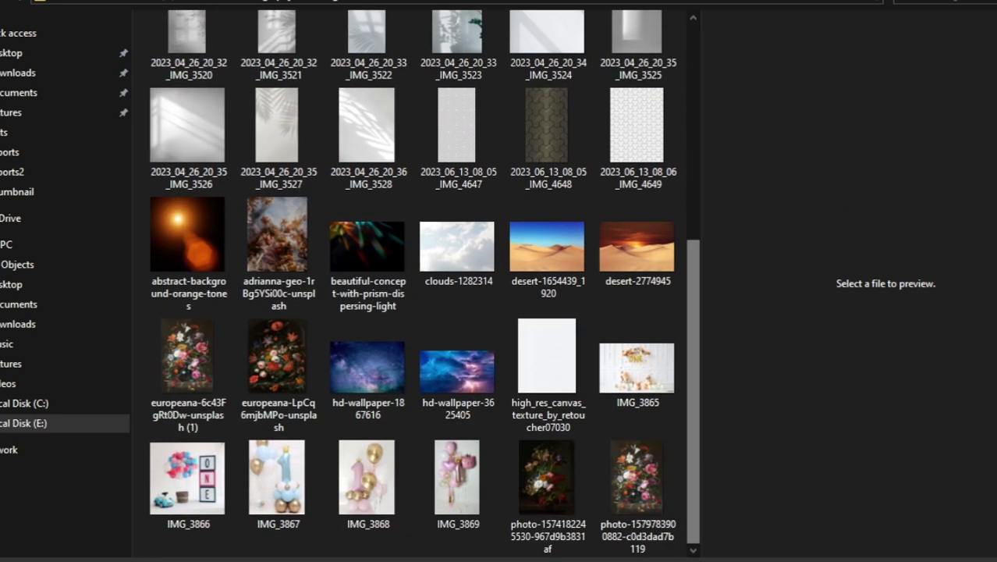
pyautogui.click(367, 179)
pyautogui.scroll(1, 425, 280)
pyautogui.scroll(2, 425, 281)
pyautogui.click(547, 78)
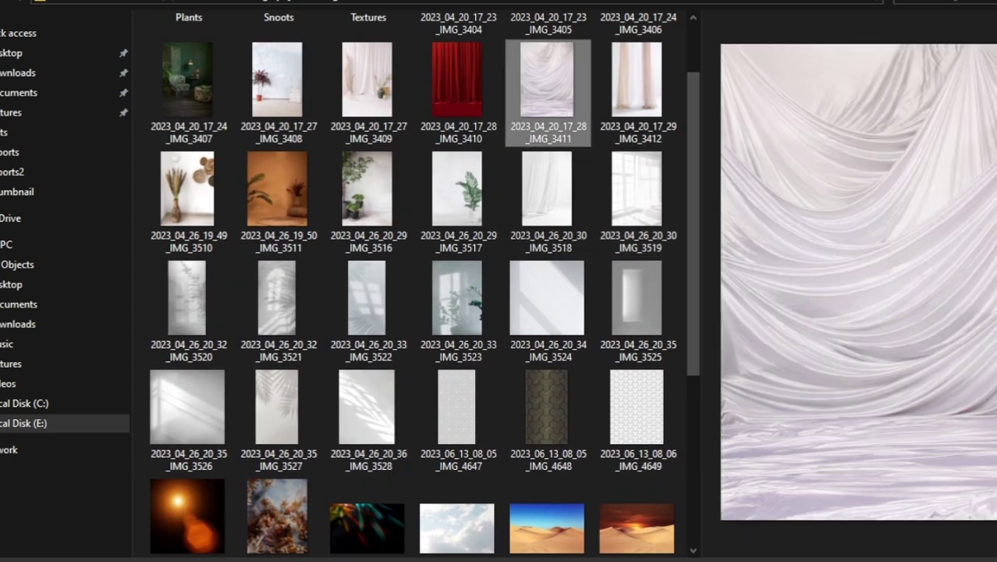
pyautogui.click(635, 78)
pyautogui.click(367, 86)
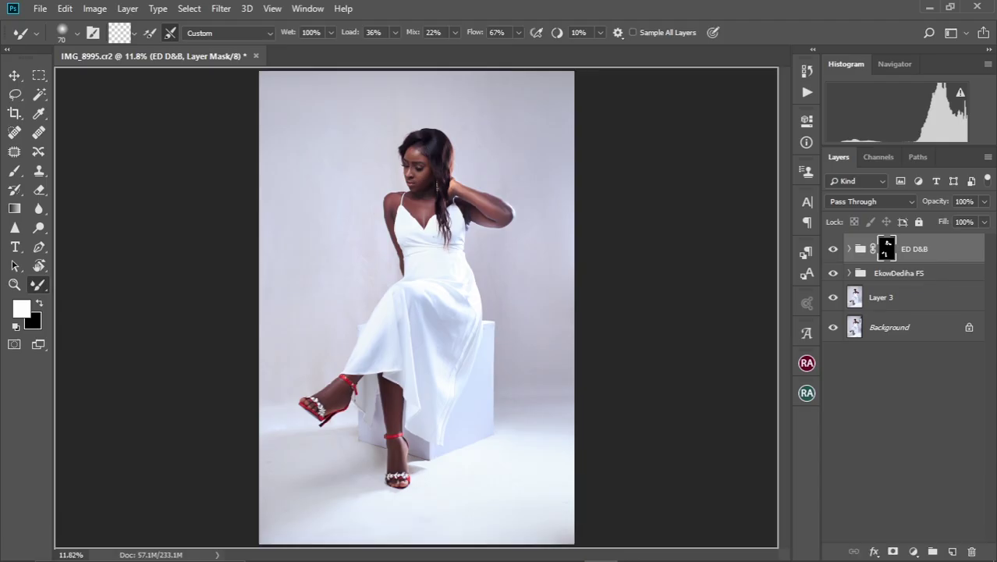
# Step: Place the curtain backdrop into the photo as a layer in Multiply blend mode
pyautogui.moveTo(367, 94); pyautogui.dragTo(481, 408)
pyautogui.hotkey('ctrl', '-')
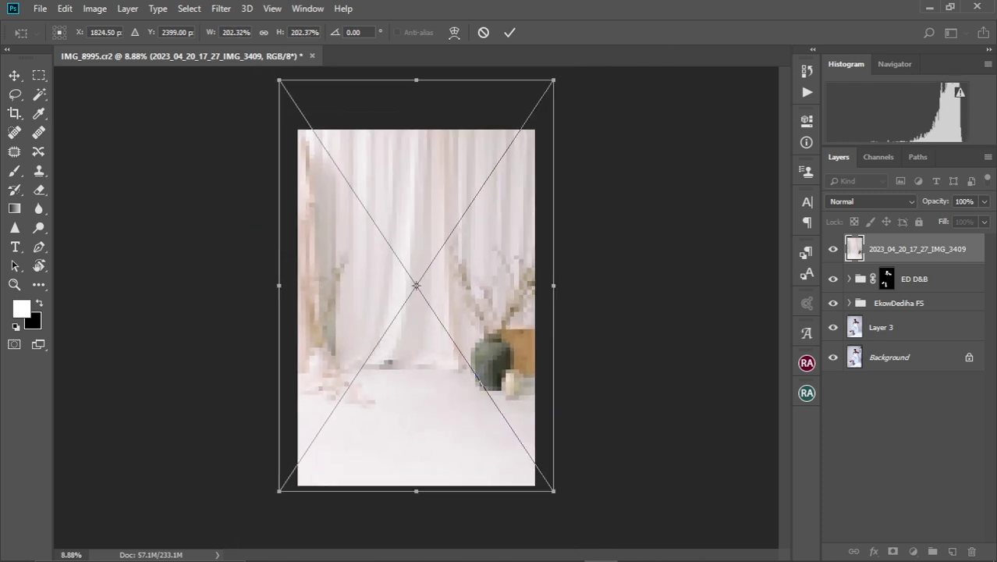
pyautogui.press('Return')
pyautogui.click(869, 201)
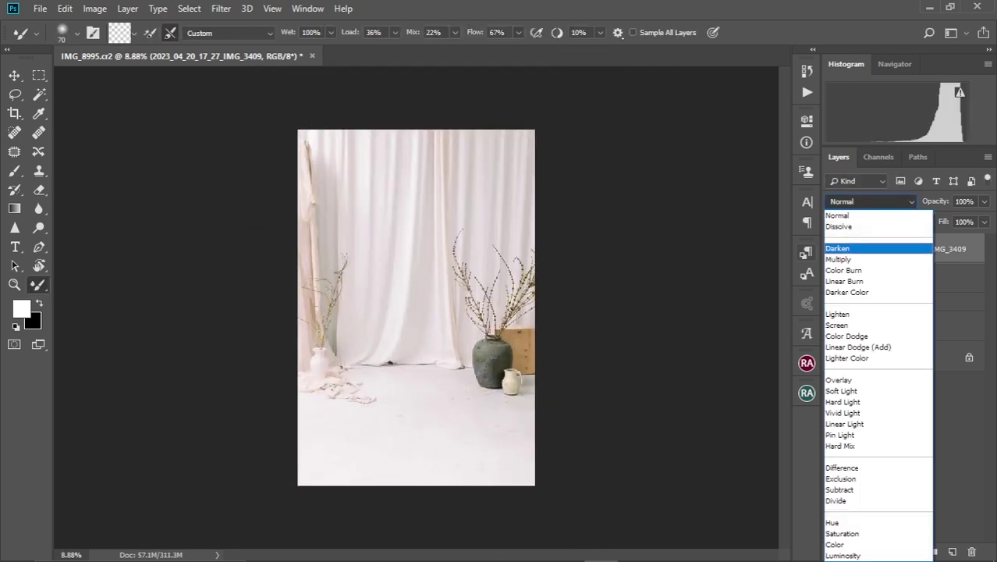
pyautogui.click(844, 258)
# Step: Scale the backdrop layer to about 227% so it covers the frame
pyautogui.hotkey('ctrl', 't')
pyautogui.moveTo(546, 94); pyautogui.dragTo(538, 248)
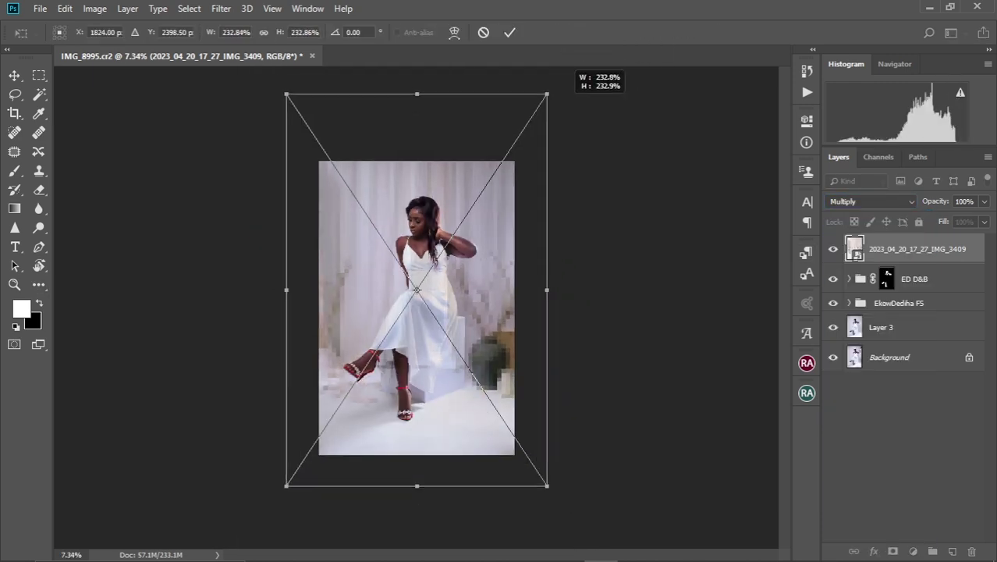
pyautogui.hotkey('ctrl', '-')
pyautogui.moveTo(516, 425); pyautogui.dragTo(527, 425)
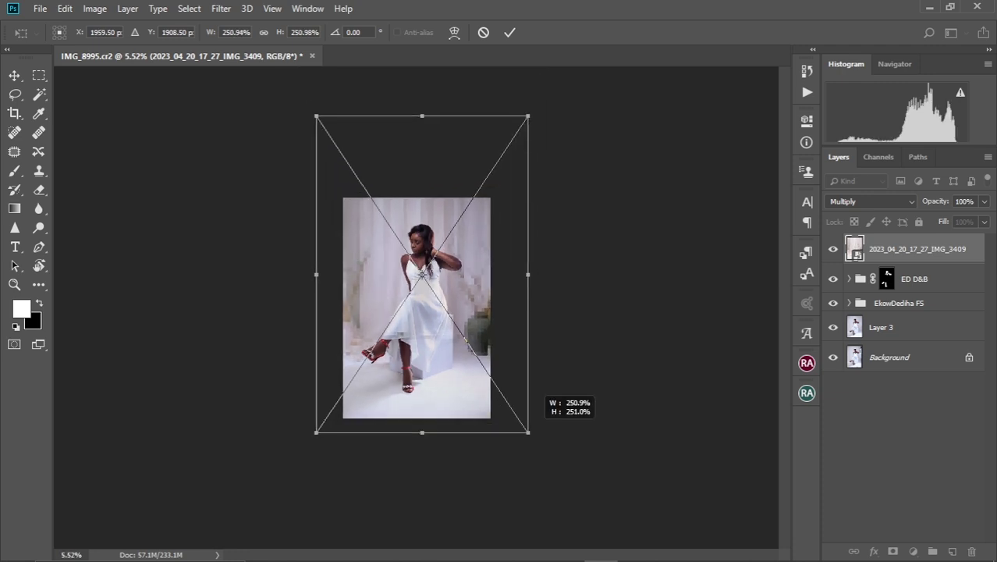
pyautogui.moveTo(480, 300); pyautogui.dragTo(479, 226)
pyautogui.moveTo(534, 109); pyautogui.dragTo(522, 131)
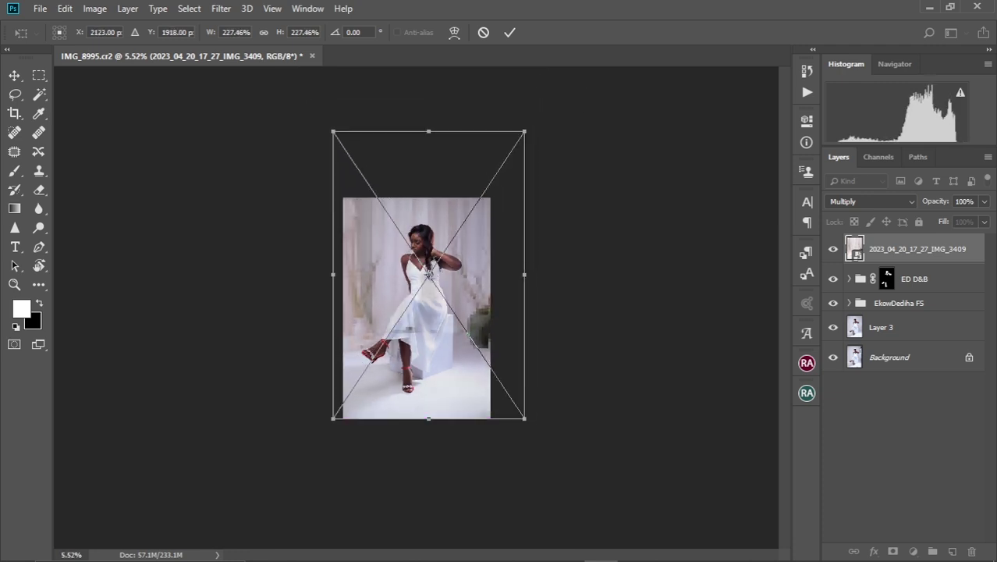
pyautogui.hotkey('ctrl', '0')
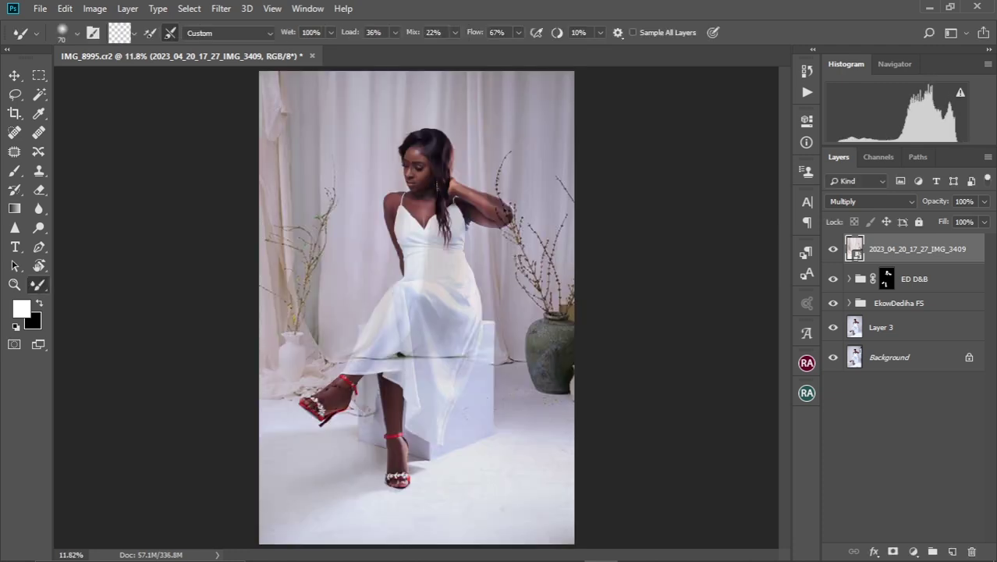
# Step: Select the seated woman on Layer 3 with Select > Subject
pyautogui.click(889, 356)
pyautogui.click(880, 327)
pyautogui.click(189, 7)
pyautogui.click(202, 179)
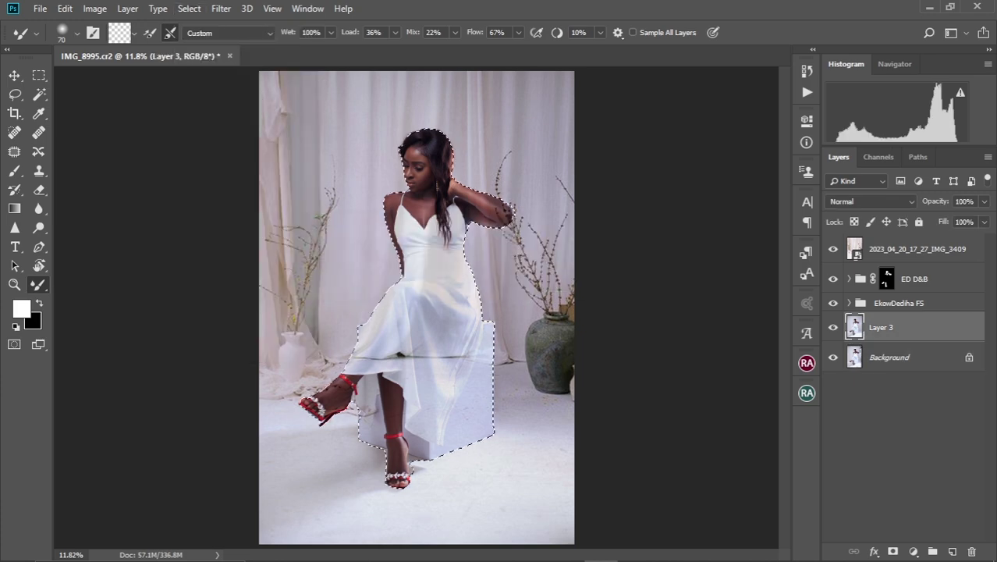
# Step: Add a Curves layer masked to the woman, move it above ED D&B, and invert its mask
pyautogui.click(913, 551)
pyautogui.click(905, 364)
pyautogui.moveTo(917, 327); pyautogui.dragTo(917, 273)
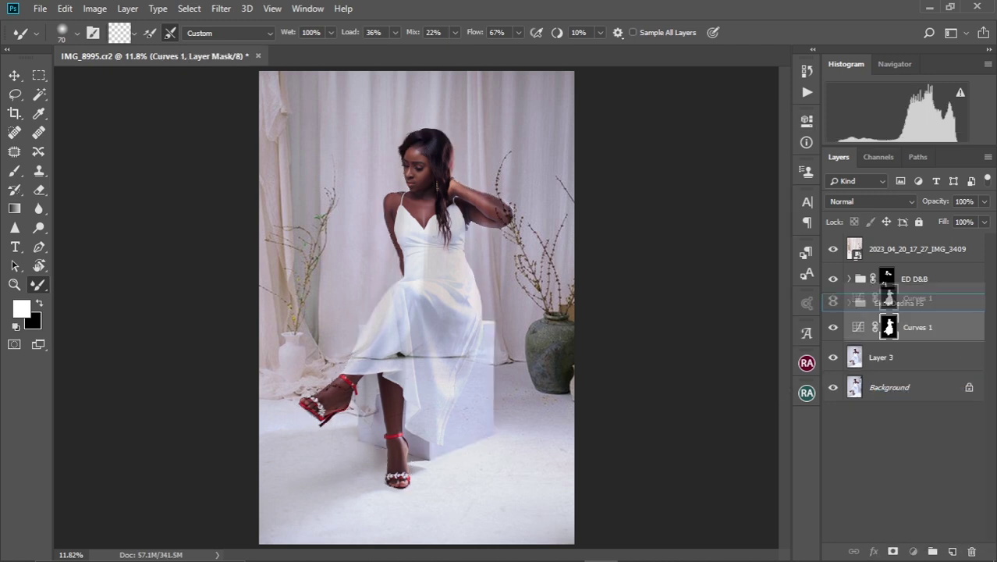
pyautogui.hotkey('ctrl', 'i')
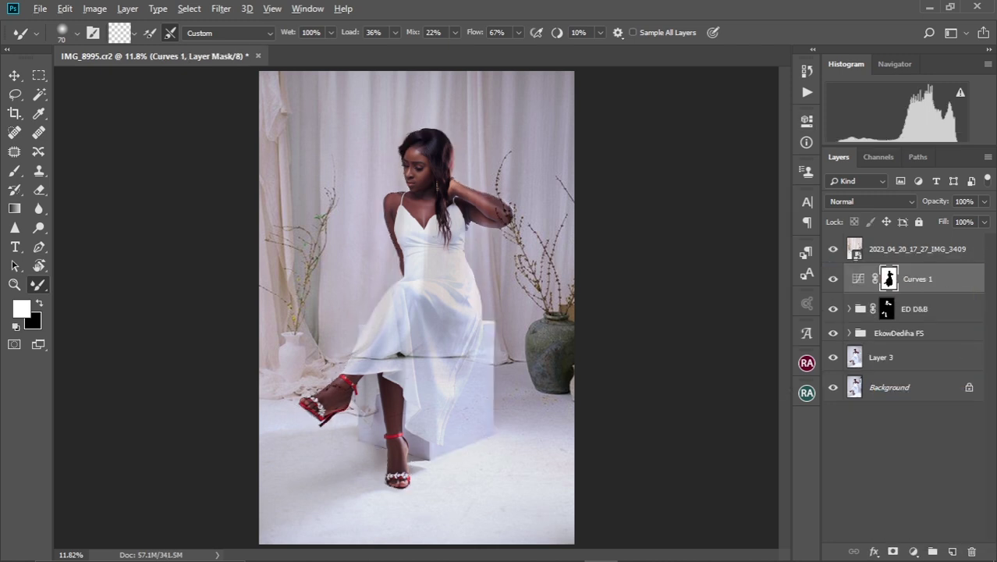
pyautogui.click(858, 279)
# Step: Give the top backdrop photo layer a woman-shaped layer mask
pyautogui.click(917, 249)
pyautogui.click(892, 551)
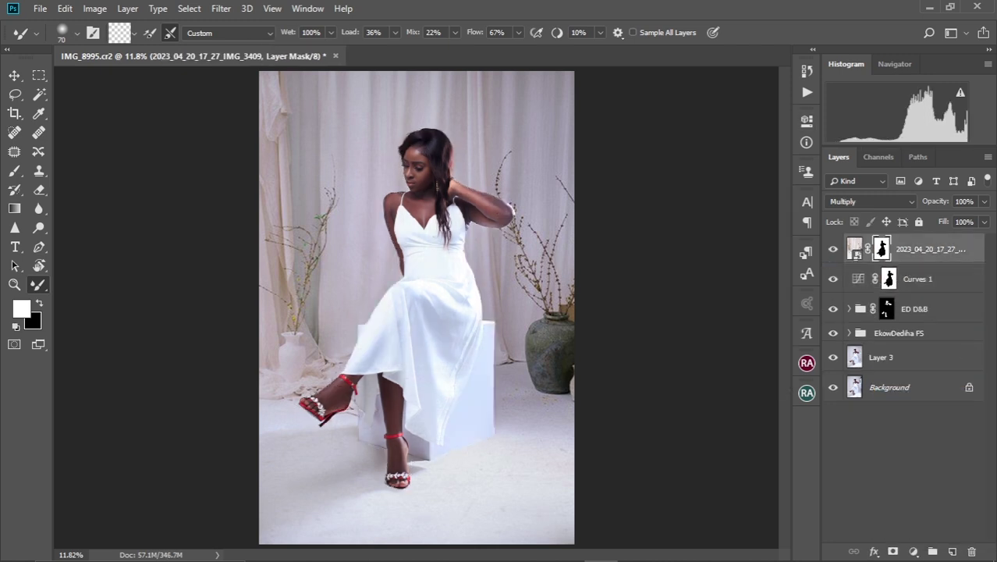
pyautogui.hotkey('ctrl', '+')
pyautogui.hotkey('ctrl', '-')
pyautogui.hotkey('ctrl', '-')
pyautogui.hotkey('ctrl', '+')
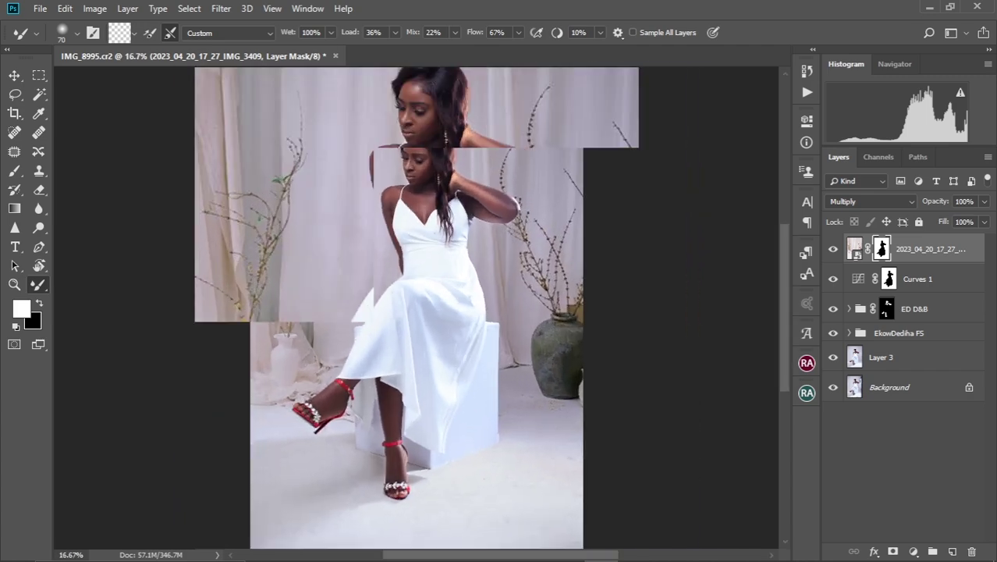
pyautogui.hotkey('ctrl', '-')
# Step: Nudge the backdrop photo slightly to the right
pyautogui.hotkey('ctrl', '2')
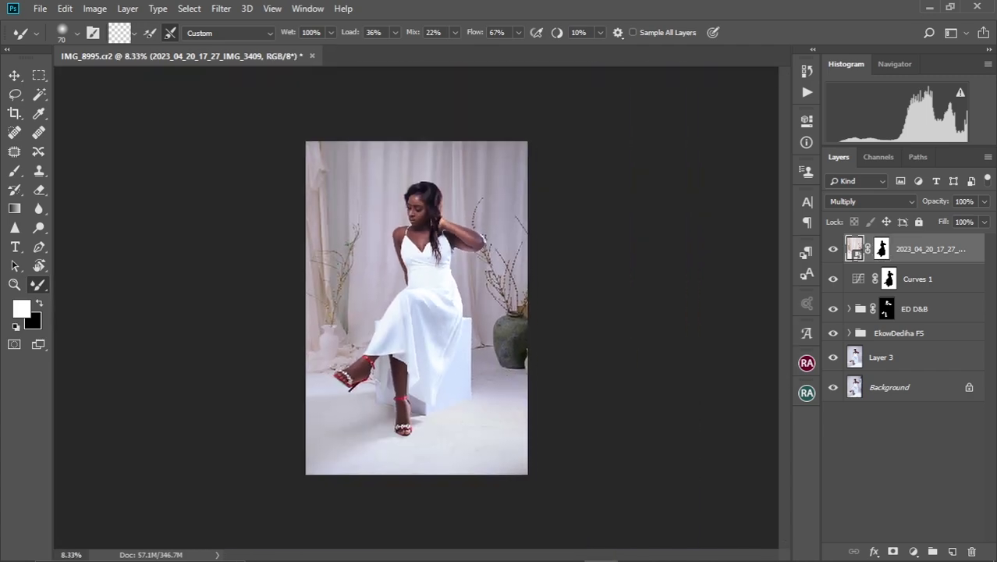
pyautogui.hotkey('ctrl', 't')
pyautogui.hotkey('ctrl', '-')
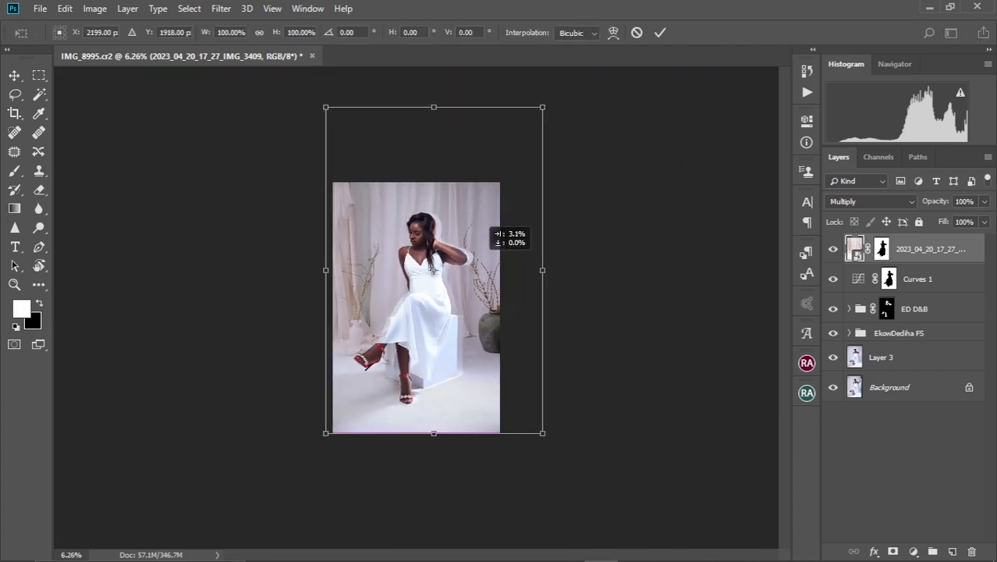
pyautogui.moveTo(477, 220); pyautogui.dragTo(483, 220)
pyautogui.press('Return')
# Step: Paint black on the backdrop mask with a 1200 brush to hide the overlay from the floor
pyautogui.click(889, 279)
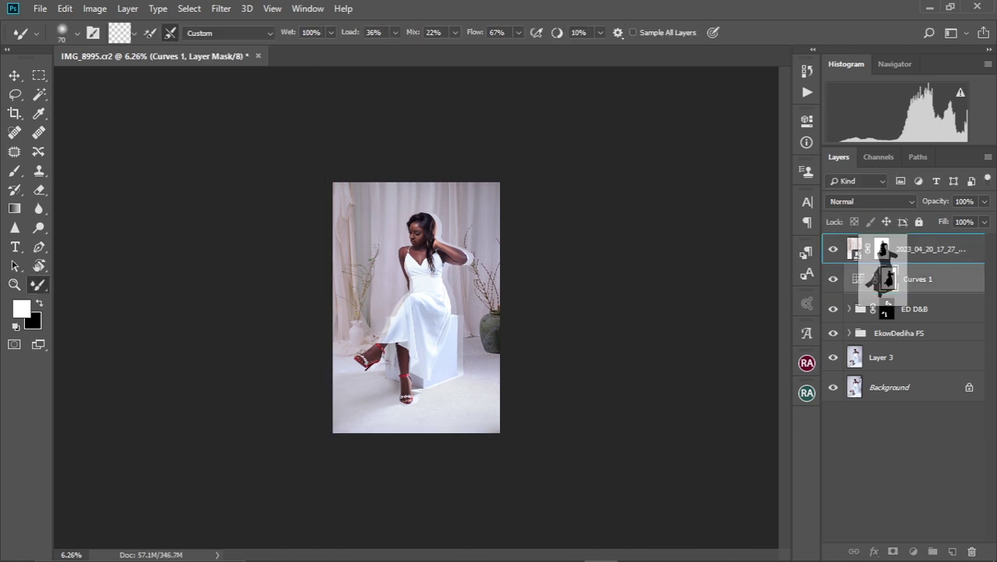
pyautogui.scroll(2, 439, 366)
pyautogui.scroll(2, 433, 359)
pyautogui.scroll(-1, 432, 358)
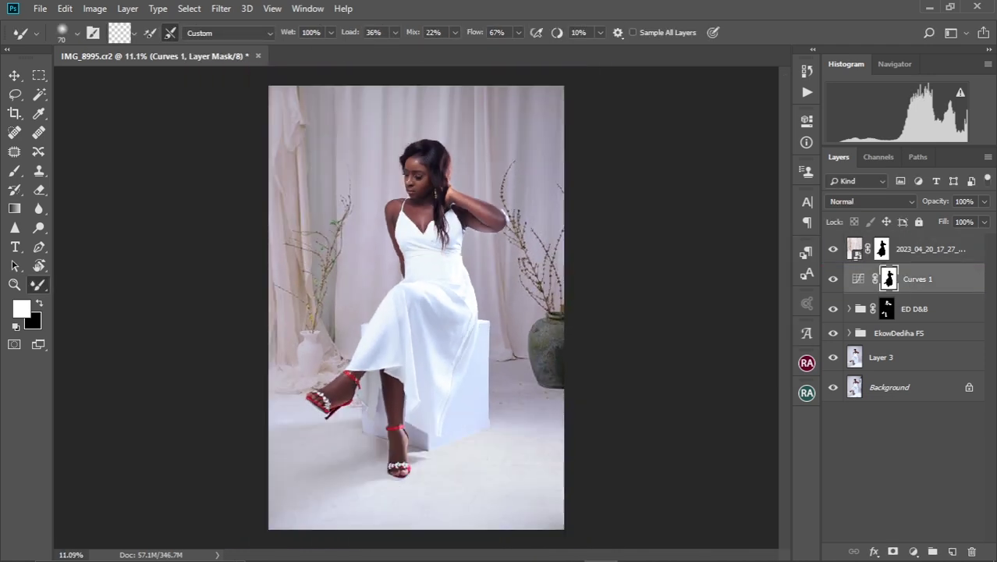
pyautogui.scroll(-1, 433, 358)
pyautogui.click(880, 249)
pyautogui.press('b')
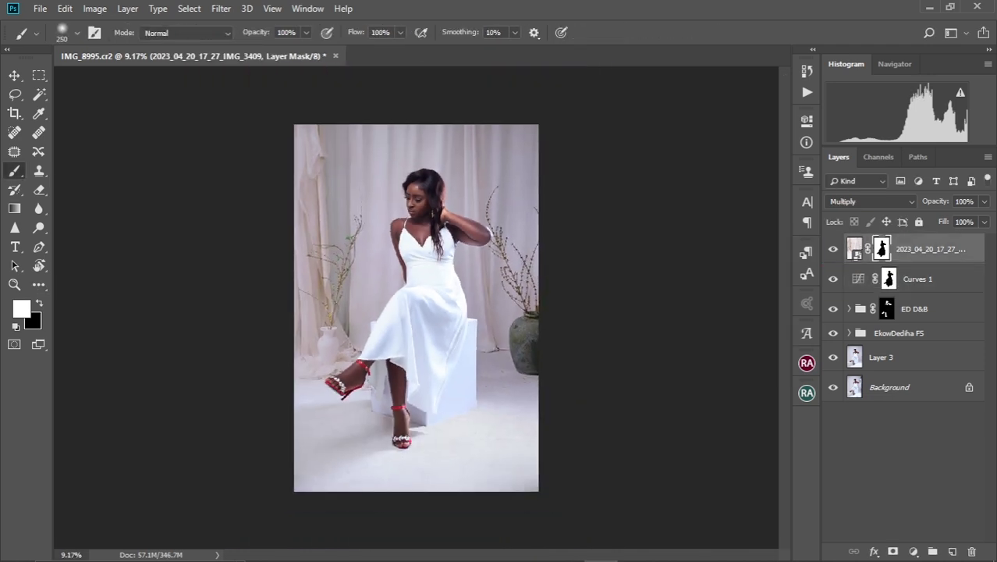
pyautogui.press(']')
pyautogui.press('x')
pyautogui.press(']')
pyautogui.press(']')
pyautogui.moveTo(319, 437); pyautogui.dragTo(523, 476)
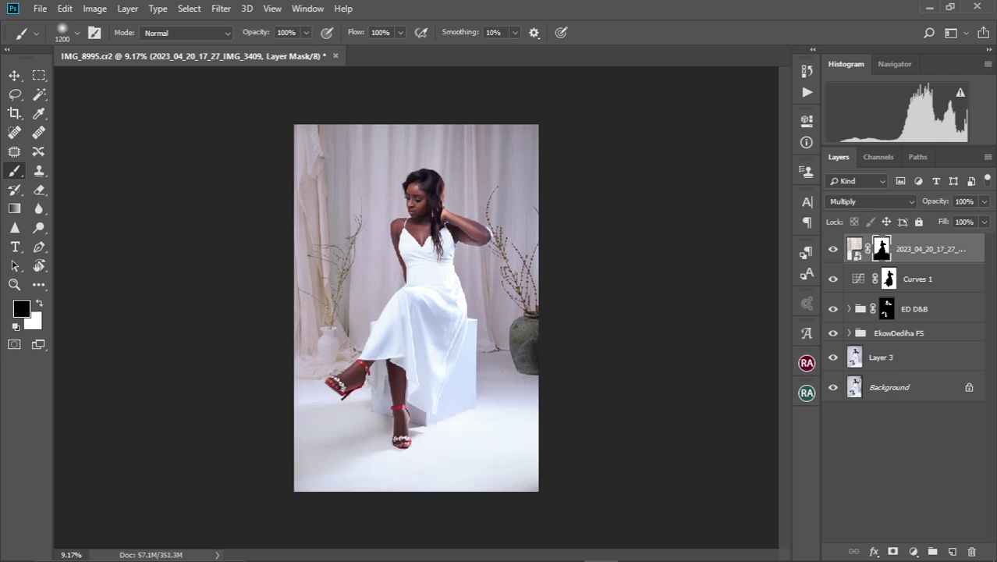
pyautogui.click(914, 551)
# Step: Add a Levels layer with input levels 15, 1.66 and 255 to lighten the curtains
pyautogui.click(905, 350)
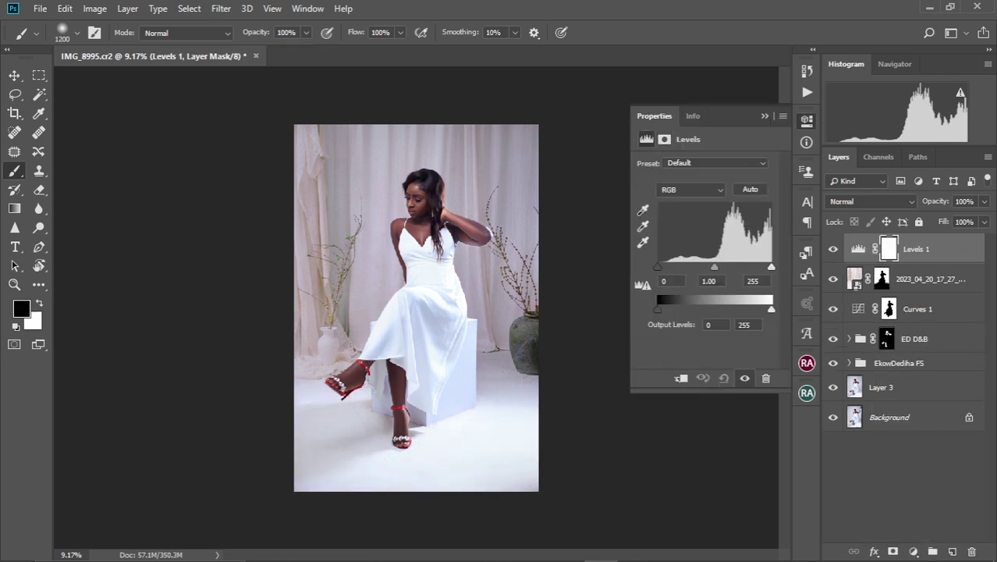
pyautogui.moveTo(664, 267); pyautogui.dragTo(708, 267)
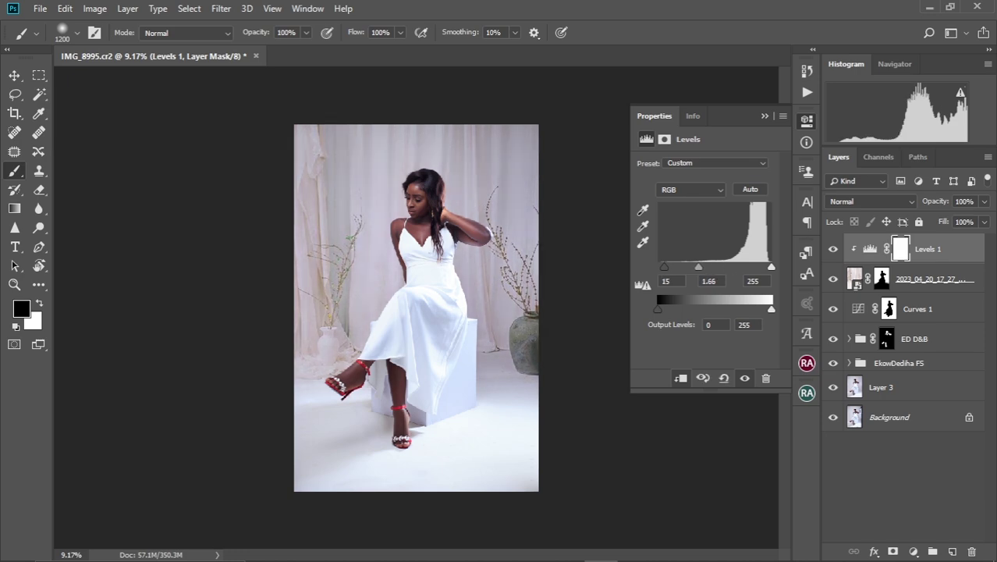
pyautogui.click(806, 120)
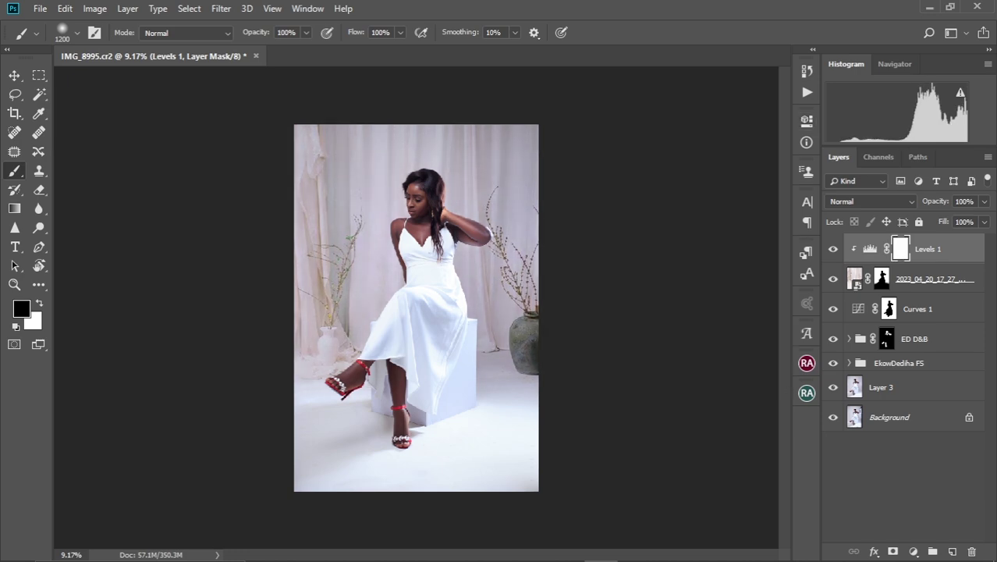
pyautogui.press('v')
pyautogui.scroll(5, 417, 242)
pyautogui.scroll(-2, 417, 305)
pyautogui.scroll(-1, 417, 304)
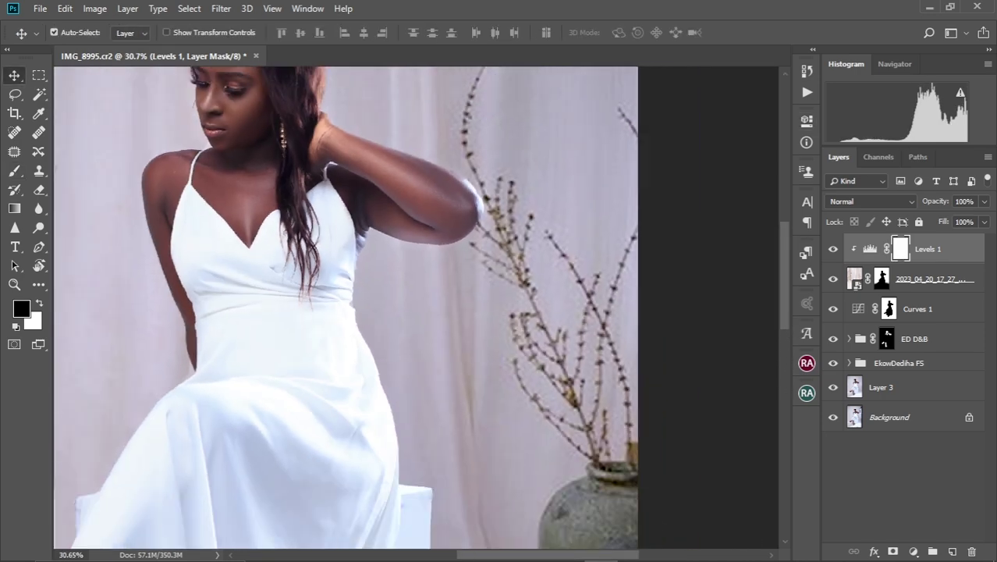
pyautogui.scroll(-2, 417, 304)
pyautogui.scroll(-1, 417, 307)
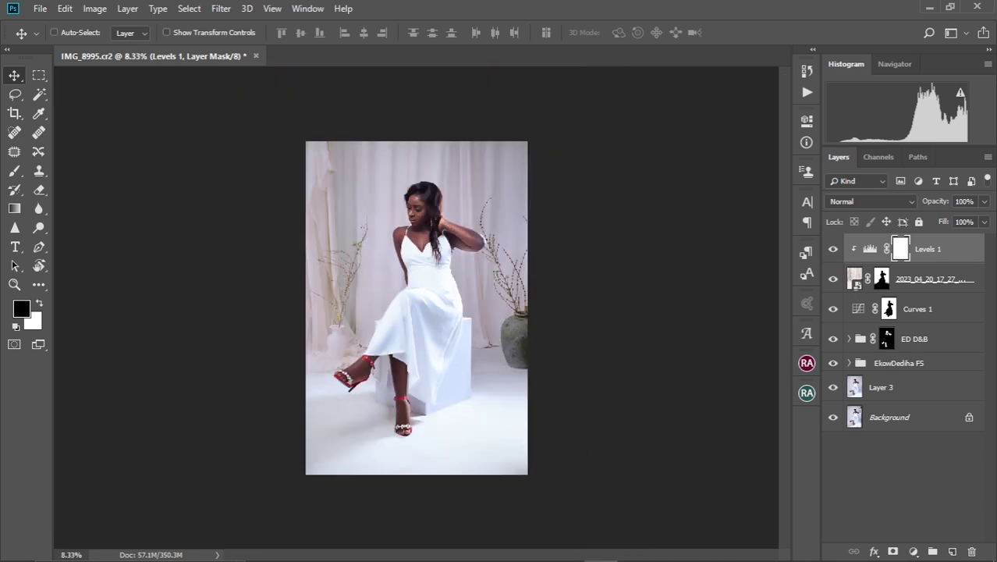
# Step: Add a Color Lookup layer and start loading a 3D LUT file
pyautogui.click(913, 550)
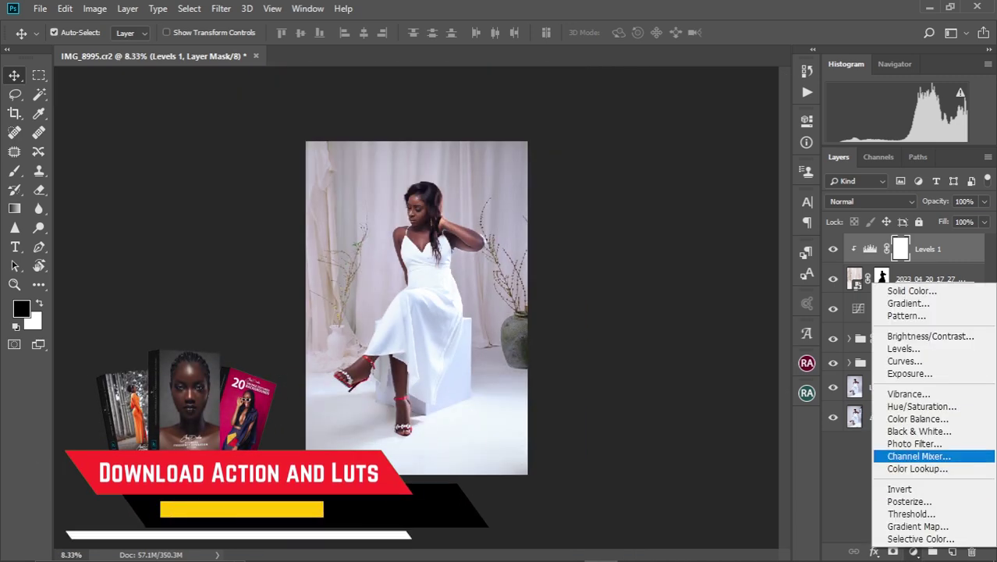
pyautogui.click(897, 403)
pyautogui.click(735, 166)
pyautogui.click(719, 8)
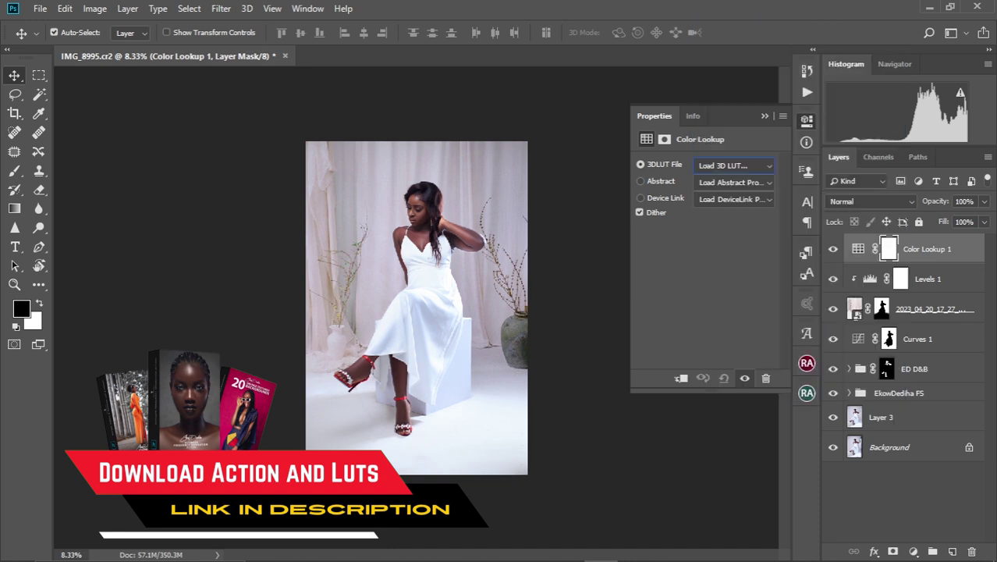
pyautogui.scroll(2, 702, 328)
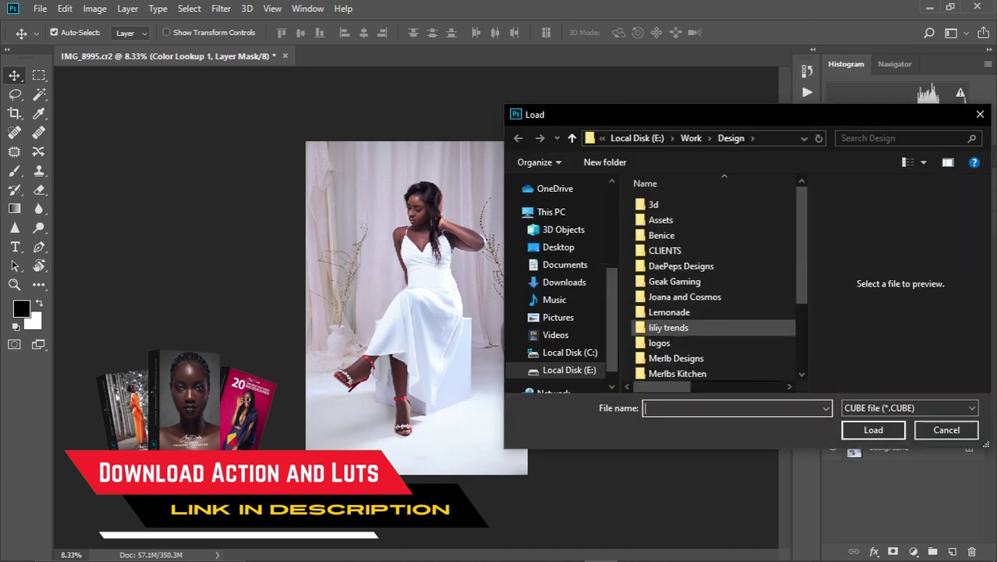
pyautogui.scroll(-5, 702, 296)
# Step: Load IMG_3853.CUBE from E:\Work\Photography\Digital Products\Natural Color Pop lut
pyautogui.click(637, 138)
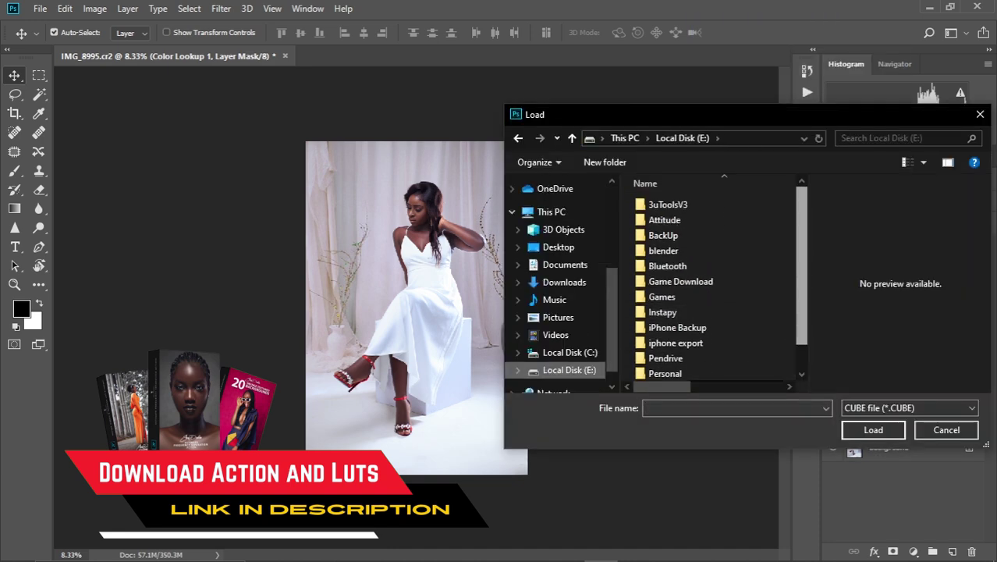
pyautogui.doubleClick(671, 367)
pyautogui.doubleClick(671, 341)
pyautogui.doubleClick(678, 265)
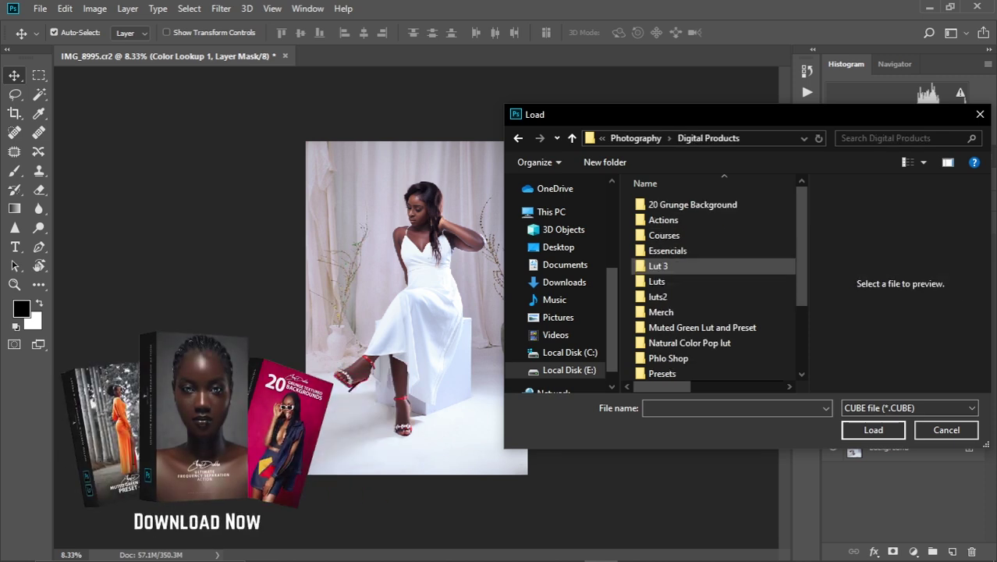
pyautogui.doubleClick(671, 281)
pyautogui.doubleClick(671, 204)
pyautogui.click(571, 137)
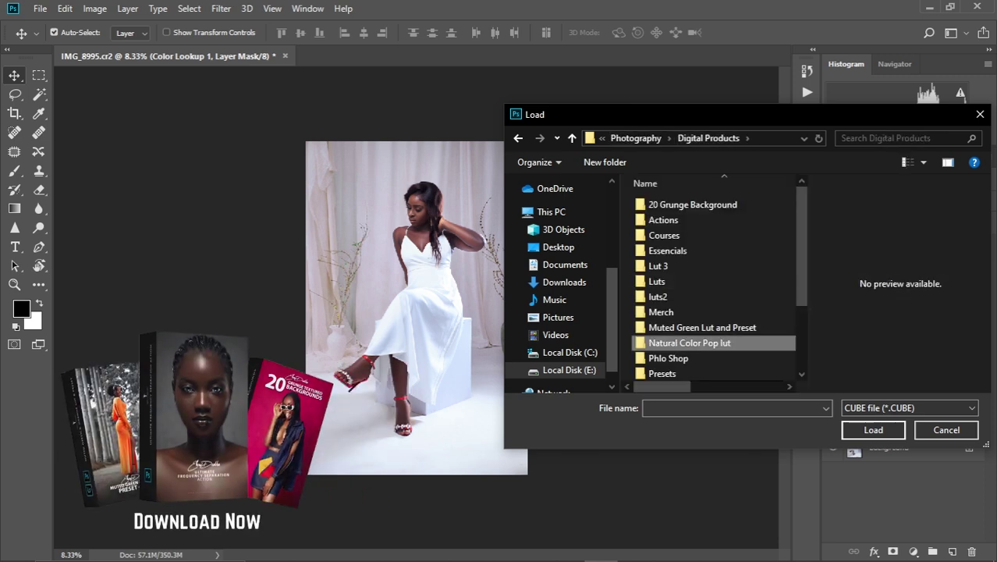
pyautogui.doubleClick(671, 334)
pyautogui.doubleClick(671, 204)
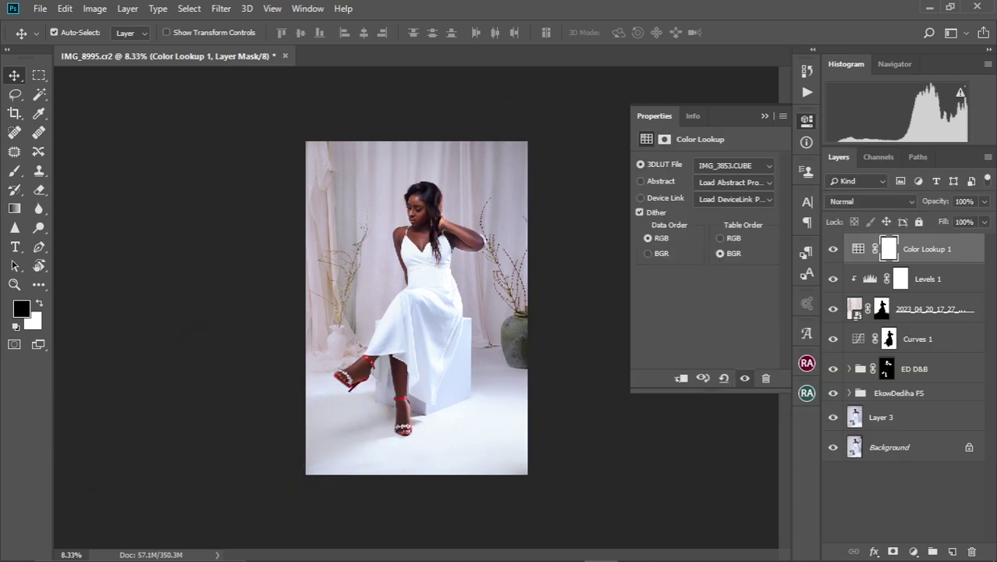
# Step: Make the pasteboard around the photo White and hide Color Lookup 1
pyautogui.click(807, 120)
pyautogui.hotkey('ctrl', '0')
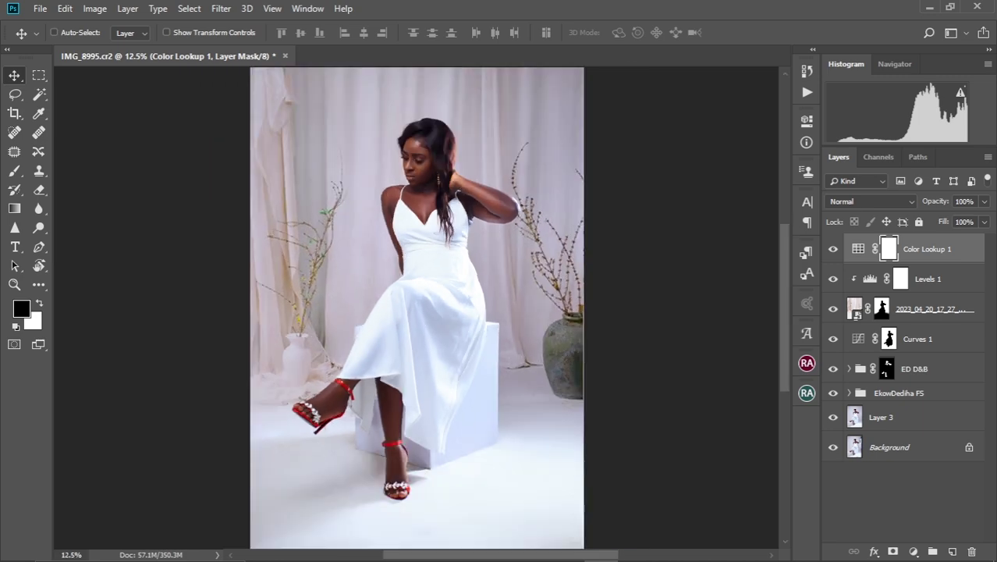
pyautogui.rightClick(641, 262)
pyautogui.click(663, 337)
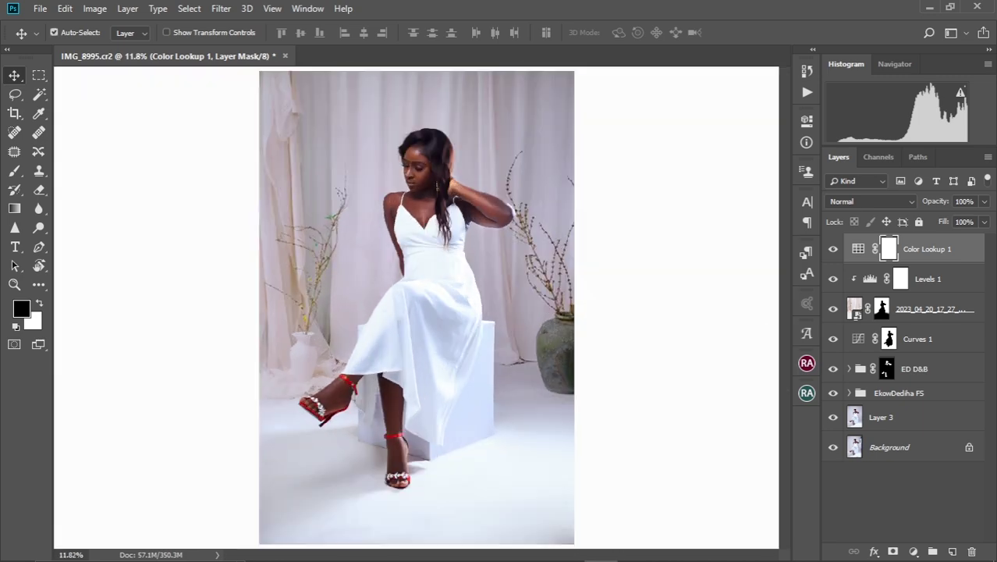
pyautogui.click(913, 552)
pyautogui.press('Escape')
# Step: Add a second Color Lookup layer and load a first skin-tone .CUBE LUT
pyautogui.click(833, 249)
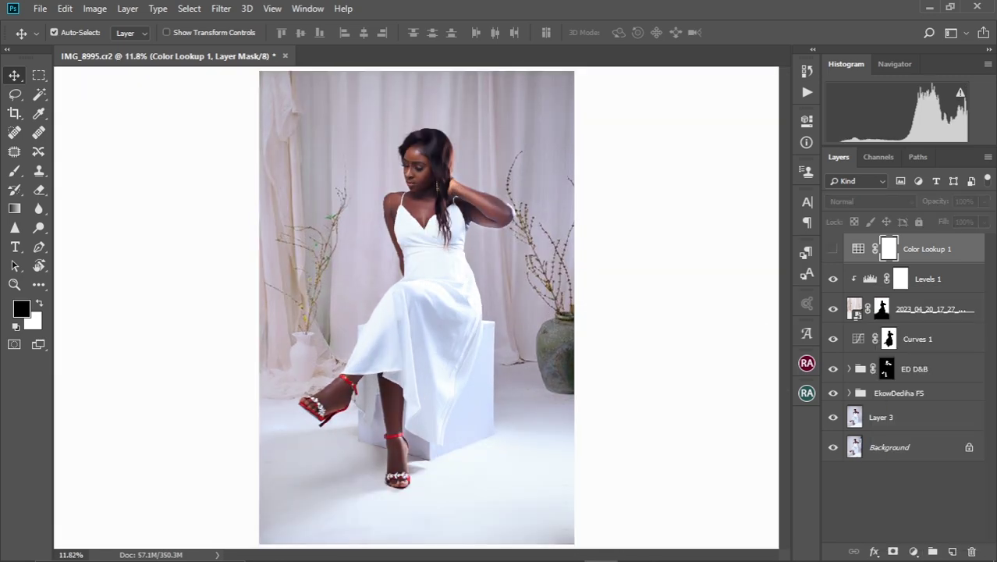
pyautogui.click(914, 551)
pyautogui.click(897, 471)
pyautogui.click(734, 165)
pyautogui.click(737, 93)
pyautogui.doubleClick(663, 289)
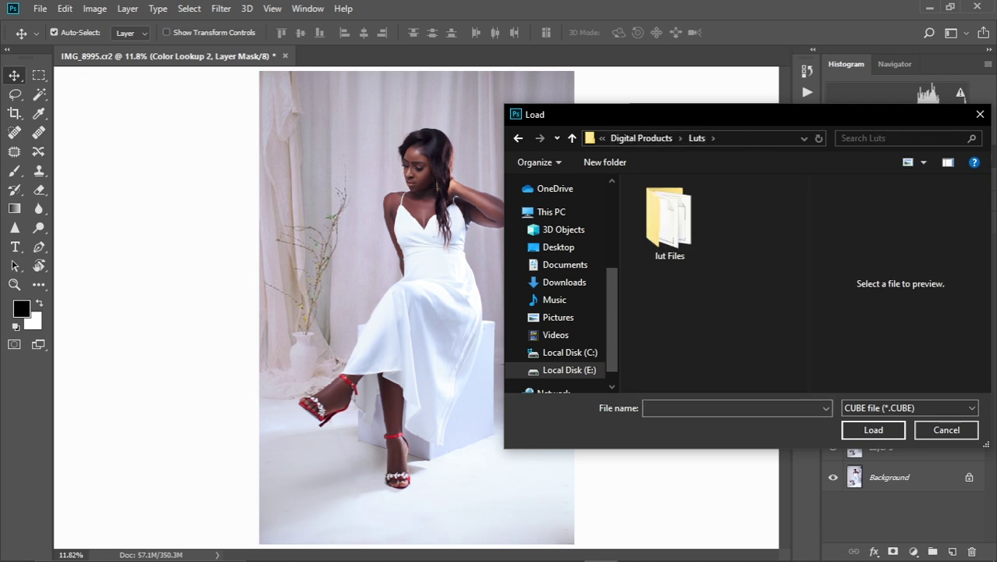
pyautogui.doubleClick(668, 226)
pyautogui.click(704, 204)
# Step: Try two more skin-tone LUT files on Color Lookup 2
pyautogui.click(873, 430)
pyautogui.click(733, 163)
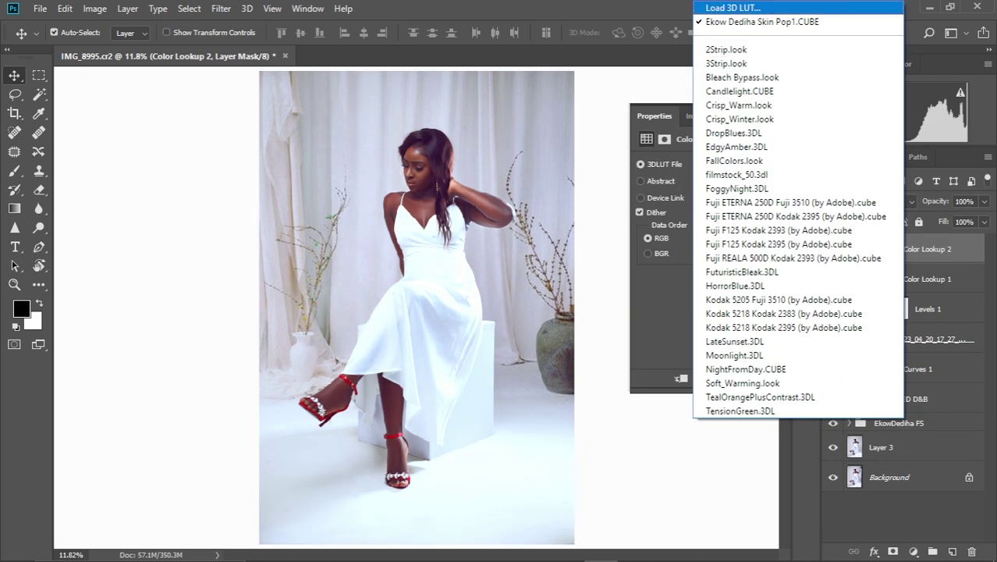
pyautogui.click(738, 7)
pyautogui.click(704, 219)
pyautogui.click(873, 430)
pyautogui.click(733, 163)
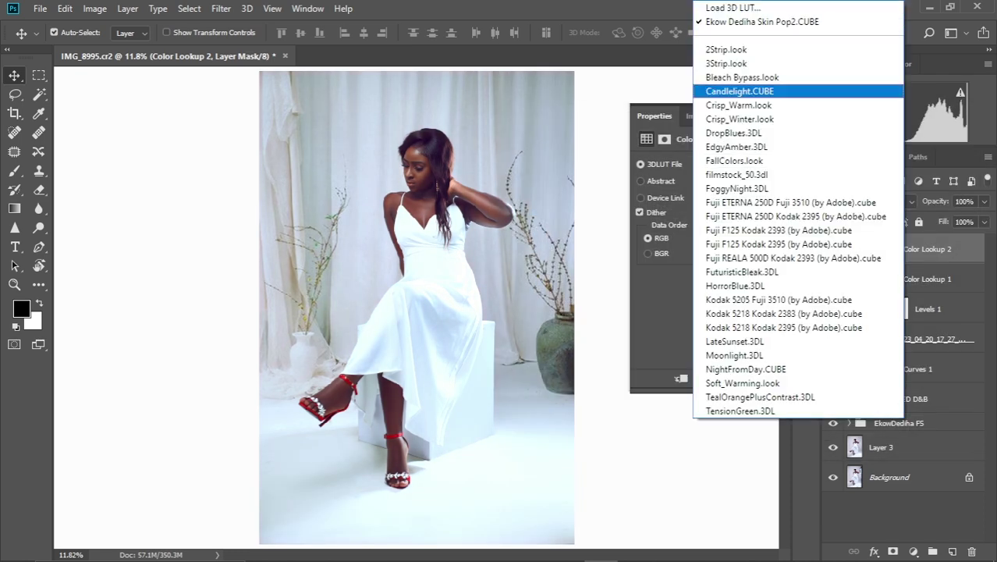
pyautogui.click(733, 8)
pyautogui.click(701, 250)
pyautogui.click(866, 490)
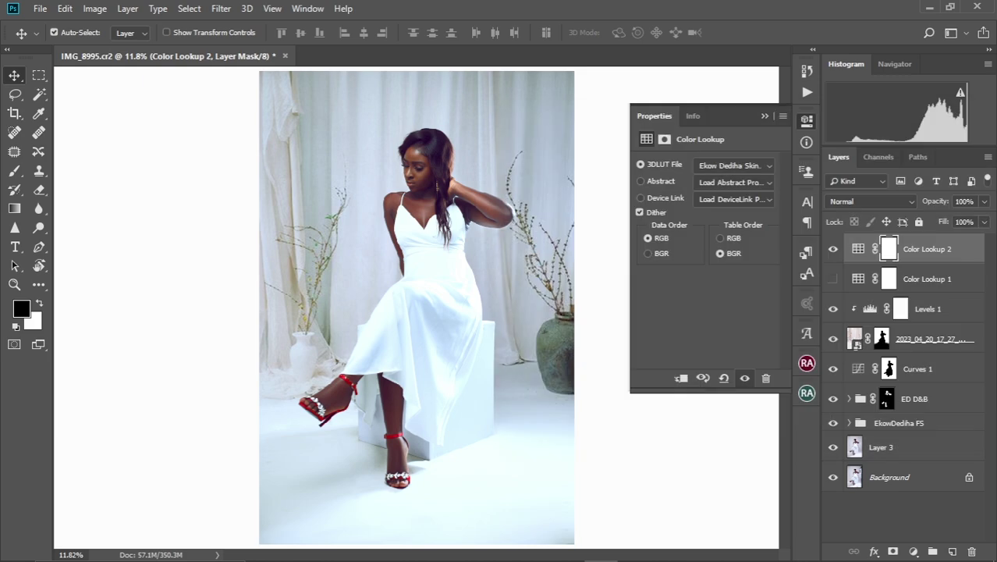
# Step: Test two further .CUBE looks on the second colour lookup layer
pyautogui.click(733, 164)
pyautogui.click(733, 7)
pyautogui.click(702, 249)
pyautogui.click(864, 428)
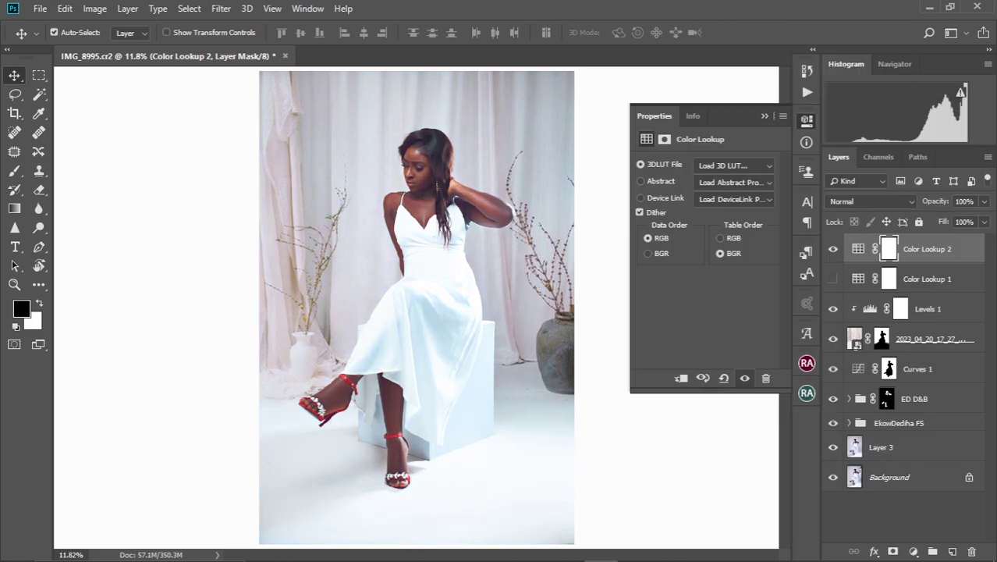
pyautogui.click(733, 165)
pyautogui.click(733, 7)
pyautogui.click(702, 202)
pyautogui.click(869, 492)
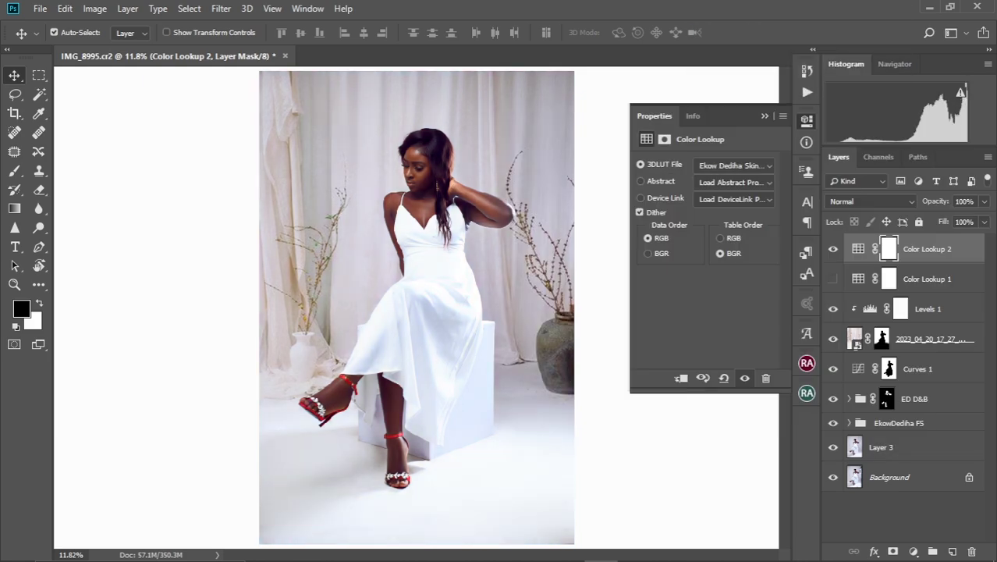
# Step: Try the final LUTs, ending on Ekow Dediha Skin Pop2.CUBE
pyautogui.click(734, 164)
pyautogui.click(734, 7)
pyautogui.click(701, 221)
pyautogui.click(869, 492)
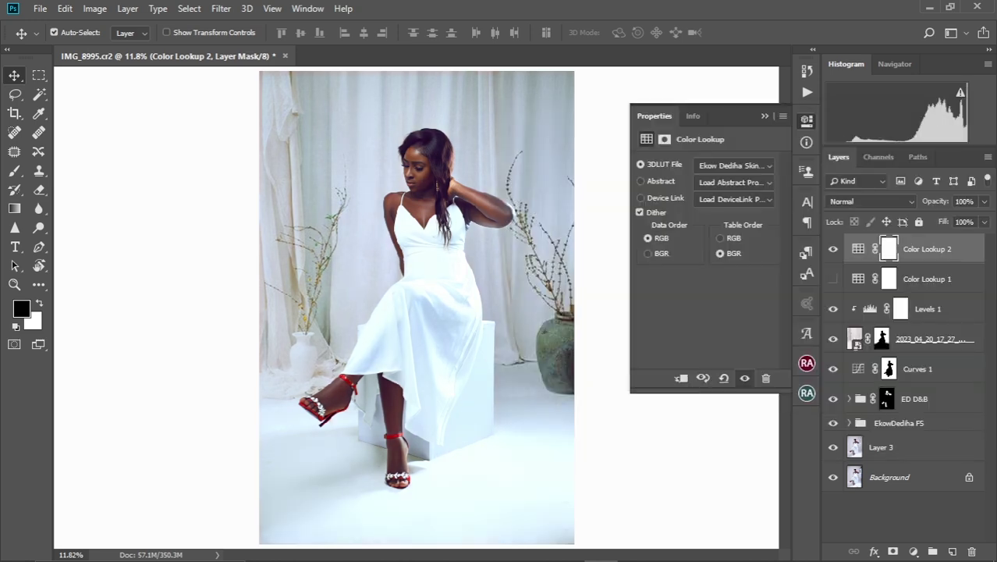
pyautogui.click(734, 165)
pyautogui.click(734, 7)
pyautogui.click(691, 200)
pyautogui.click(872, 428)
# Step: Return the pasteboard to dark grey and lower Color Lookup 2 opacity to 70%
pyautogui.rightClick(671, 285)
pyautogui.click(690, 290)
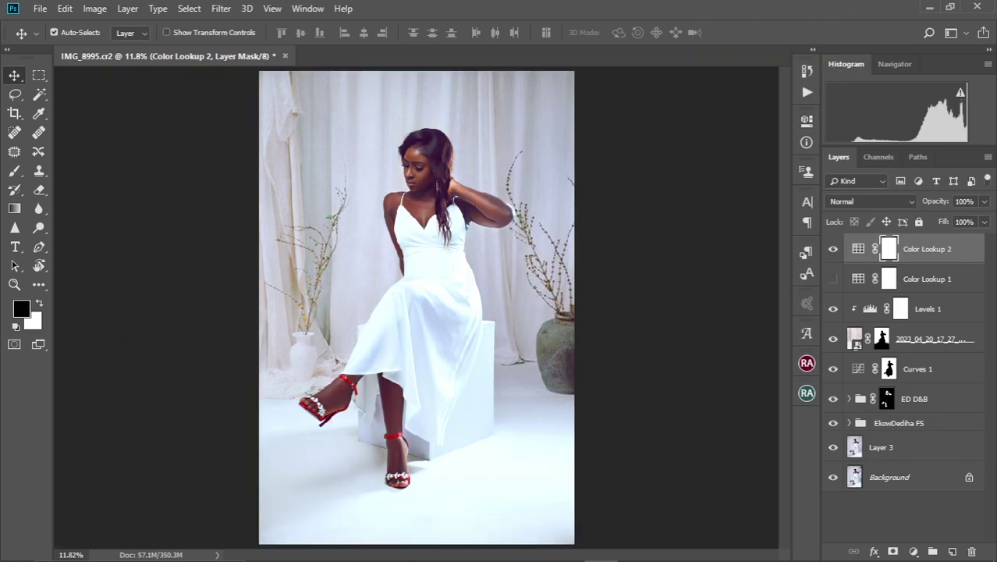
pyautogui.press('7')
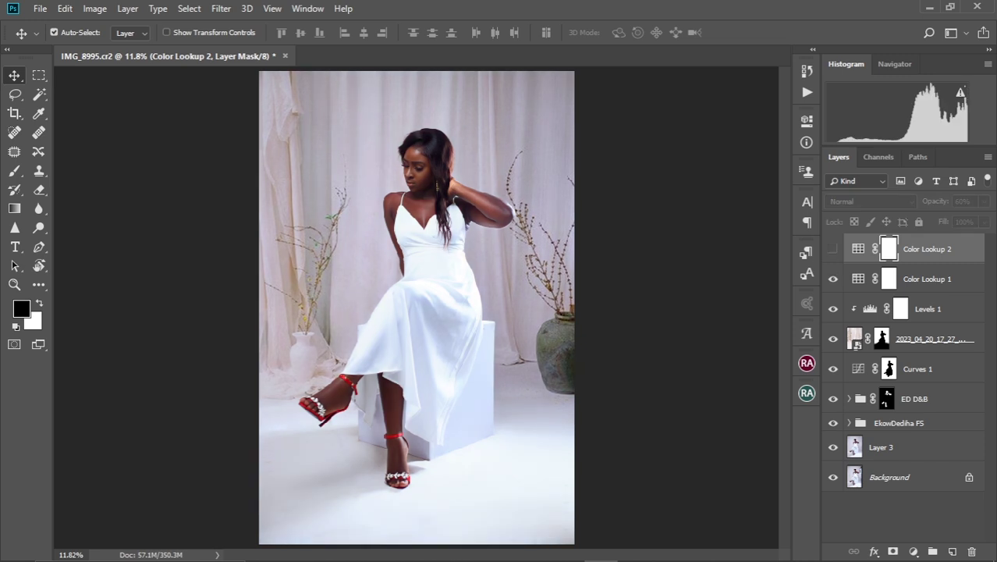
# Step: Add a Levels layer lifting the midtones to 1.08
pyautogui.click(903, 353)
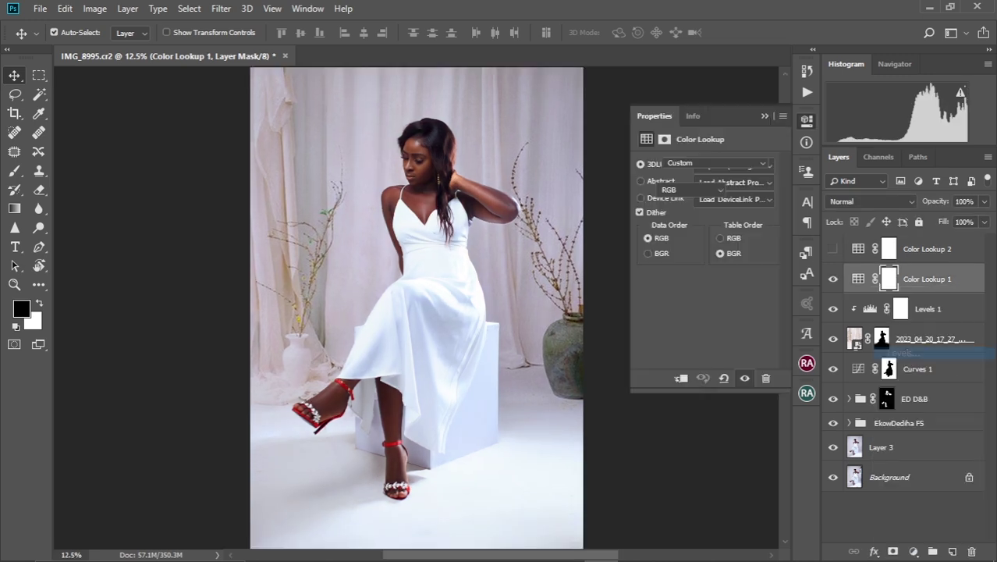
pyautogui.moveTo(766, 267); pyautogui.dragTo(771, 267)
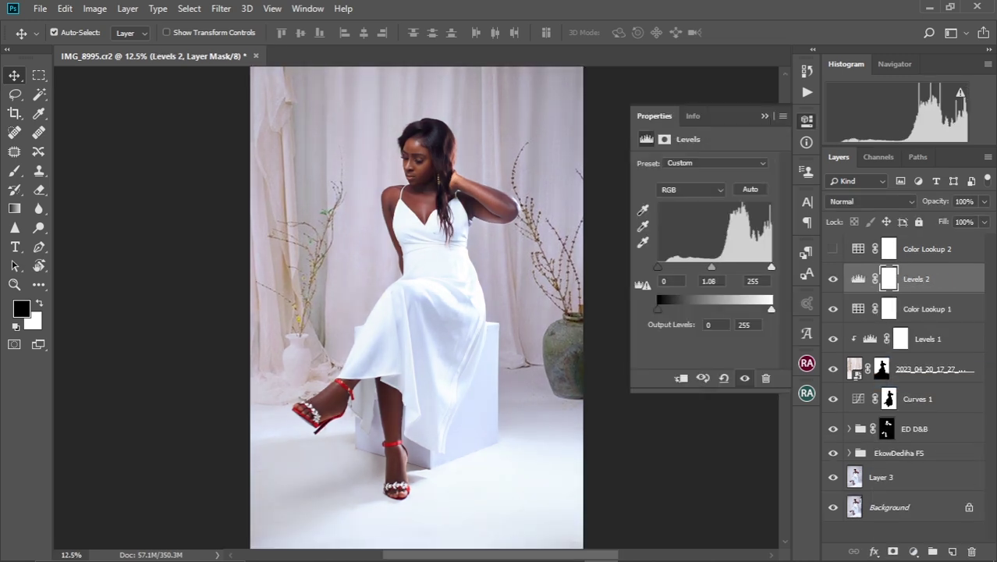
pyautogui.click(913, 552)
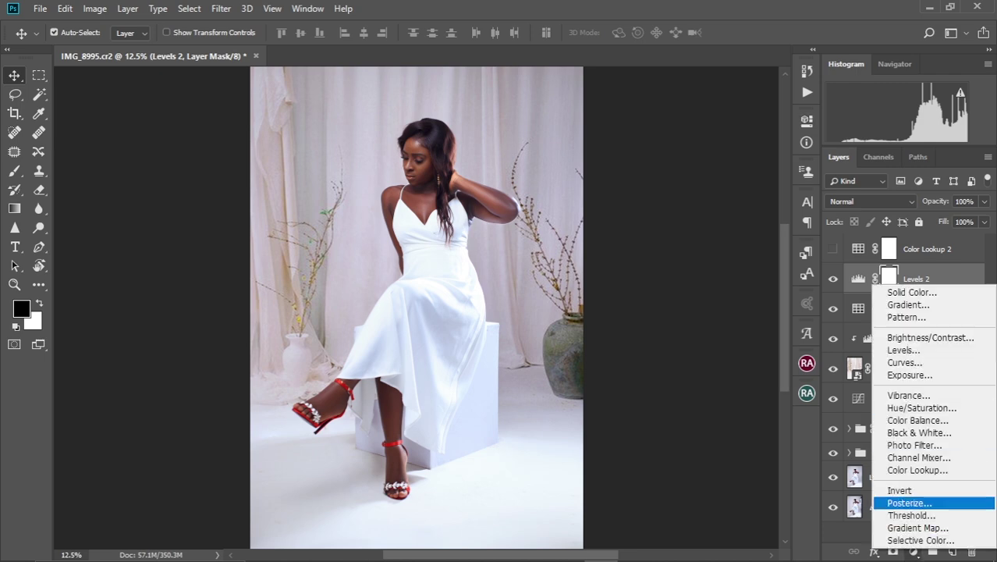
# Step: Add a Selective Color layer, reducing black and adding magenta in the Blacks
pyautogui.click(718, 179)
pyautogui.click(696, 285)
pyautogui.moveTo(704, 298); pyautogui.dragTo(700, 298)
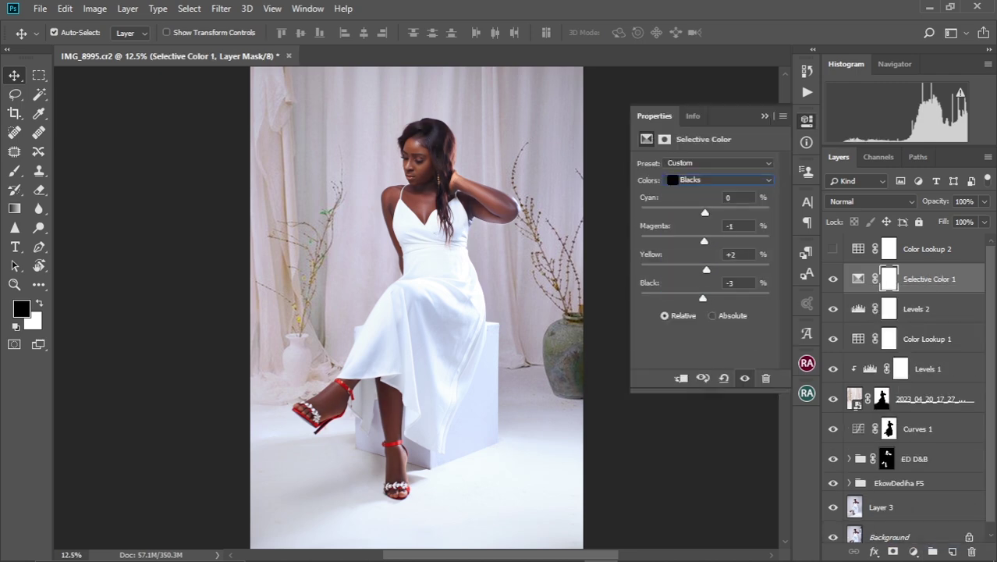
pyautogui.moveTo(704, 240); pyautogui.dragTo(710, 240)
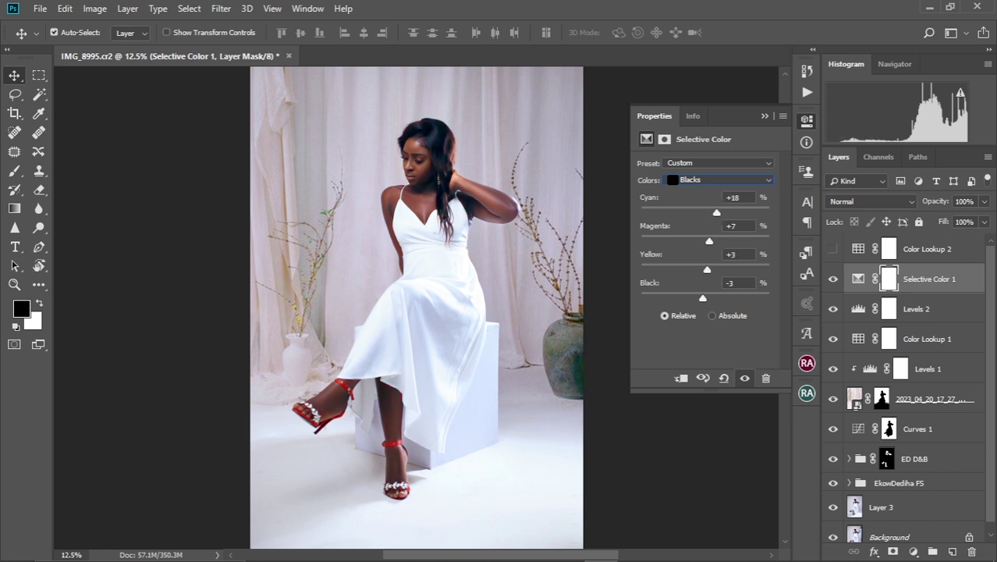
# Step: Set the Selective Color Whites to Cyan +7, Magenta -8, Yellow -16, Black -18
pyautogui.click(717, 179)
pyautogui.click(702, 262)
pyautogui.moveTo(704, 240); pyautogui.dragTo(709, 240)
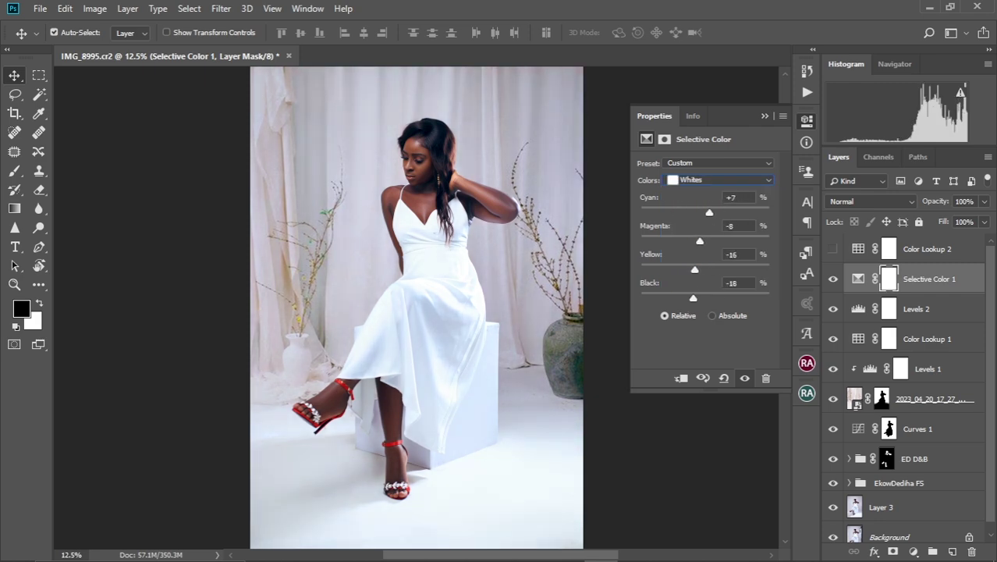
pyautogui.click(765, 115)
# Step: Refine the Selective Color 1 adjustments for the Reds and then the Yellows
pyautogui.hotkey('ctrl', '-')
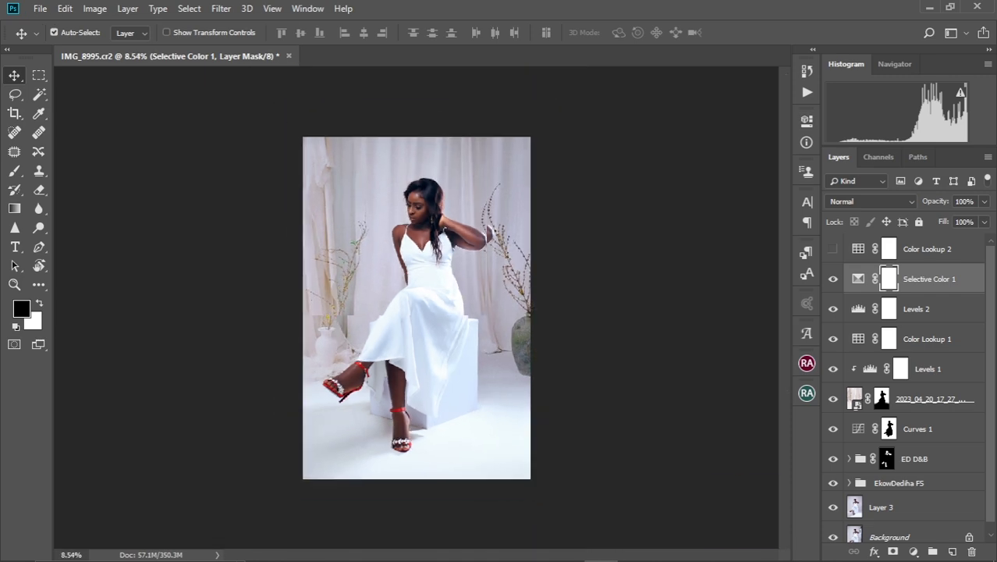
pyautogui.scroll(2, 445, 191)
pyautogui.scroll(2, 445, 191)
pyautogui.scroll(1, 445, 191)
pyautogui.doubleClick(858, 278)
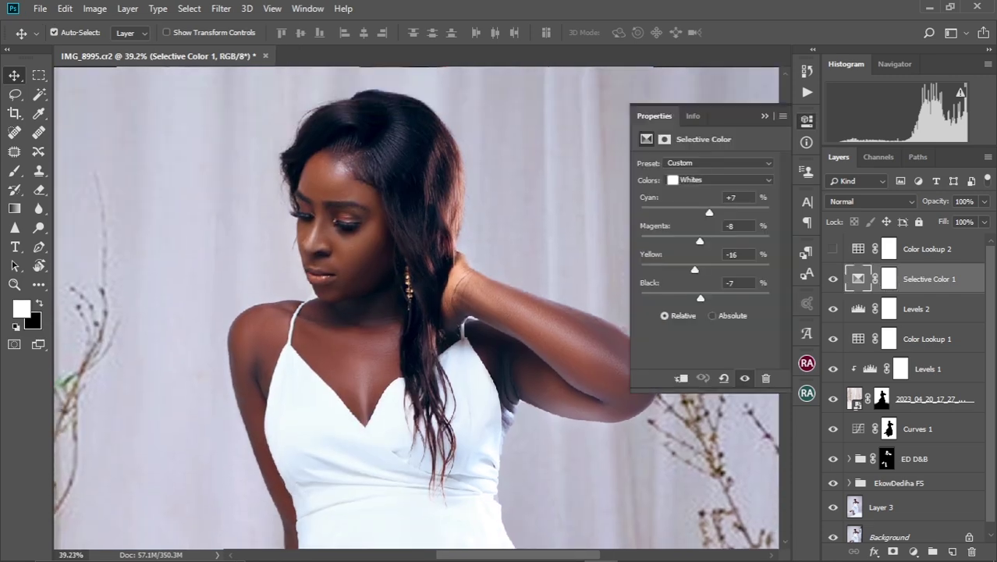
pyautogui.click(717, 179)
pyautogui.click(691, 190)
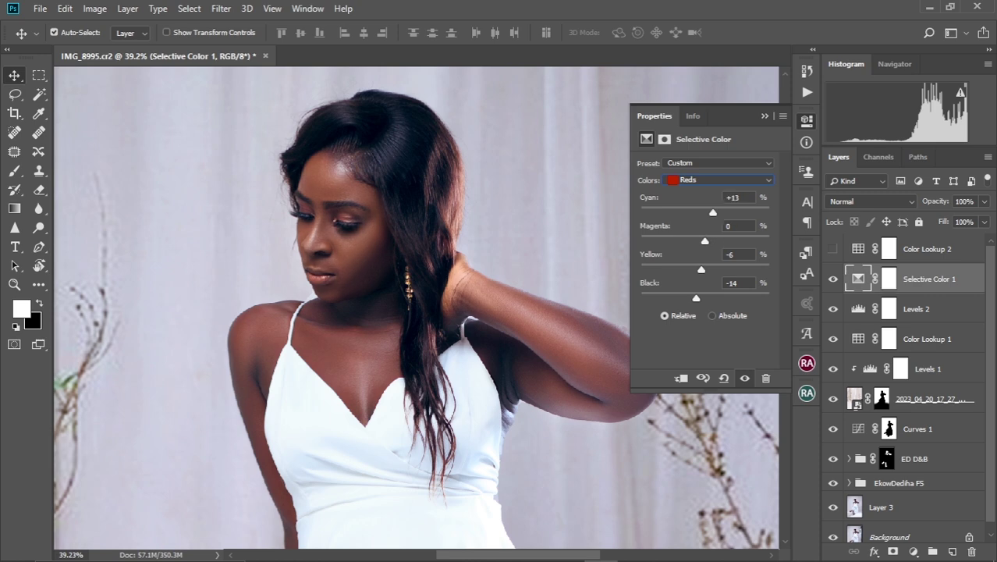
pyautogui.press('Down')
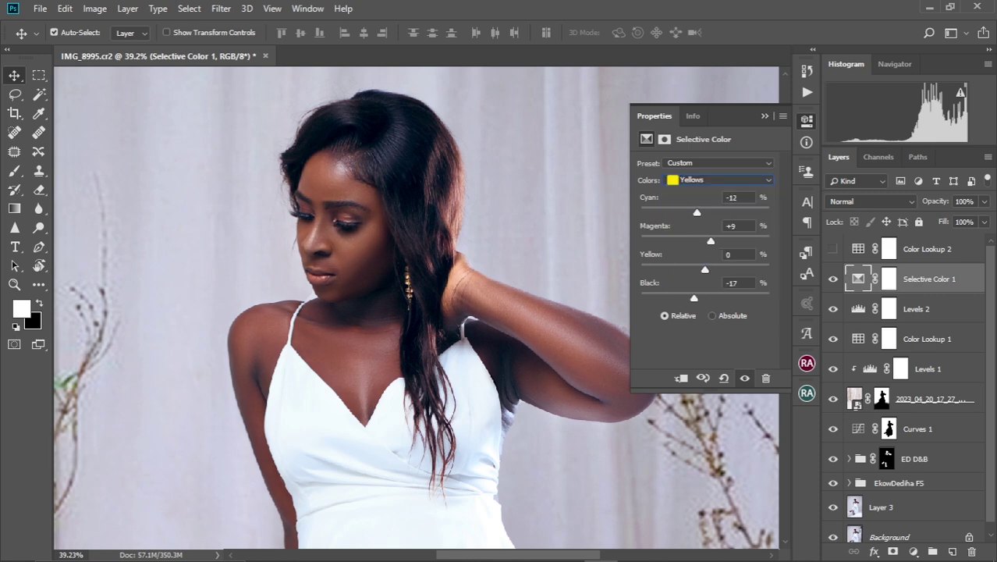
# Step: Lower the Selective Color 1 layer's opacity to 39%
pyautogui.hotkey('ctrl', '0')
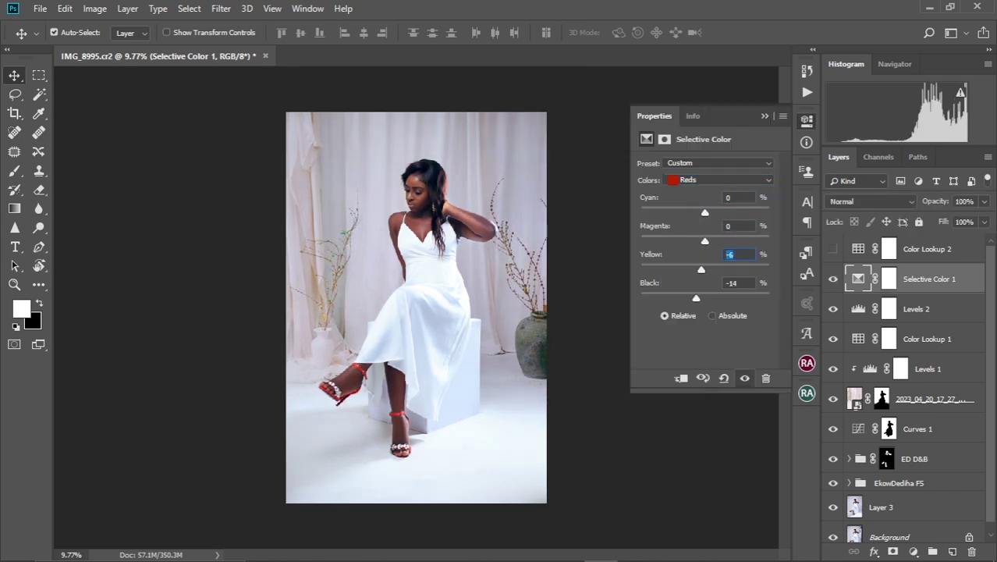
pyautogui.click(964, 202)
pyautogui.write('63')
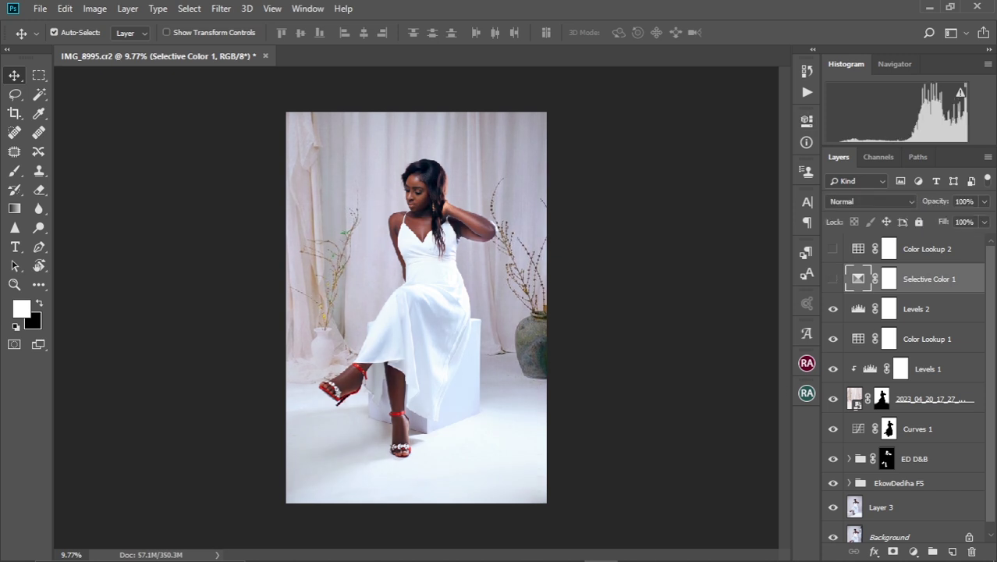
pyautogui.press('Return')
pyautogui.write('44')
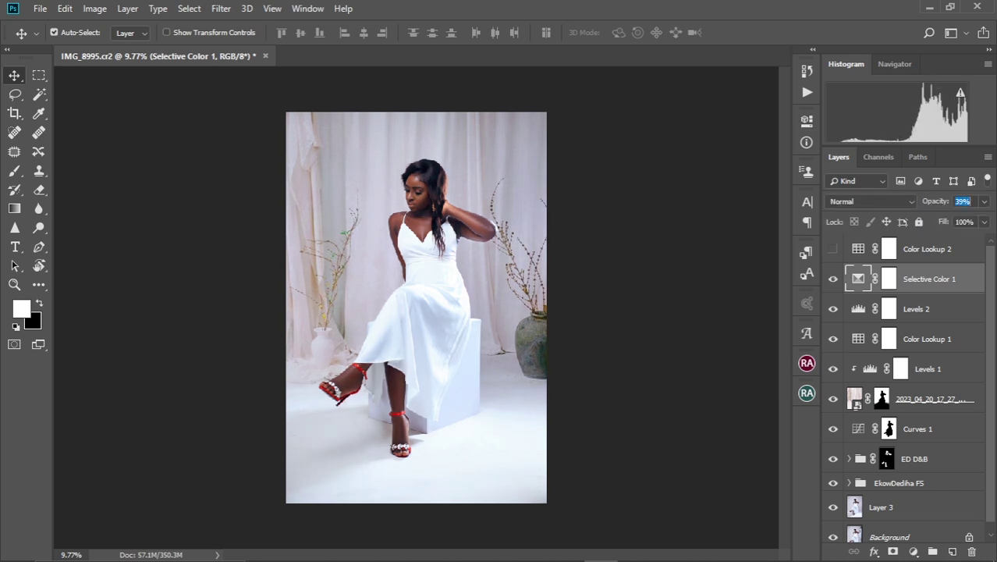
# Step: Reset the canvas surround to dark grey and reopen Levels 2, showing midtones at 1.31
pyautogui.scroll(1, 416, 307)
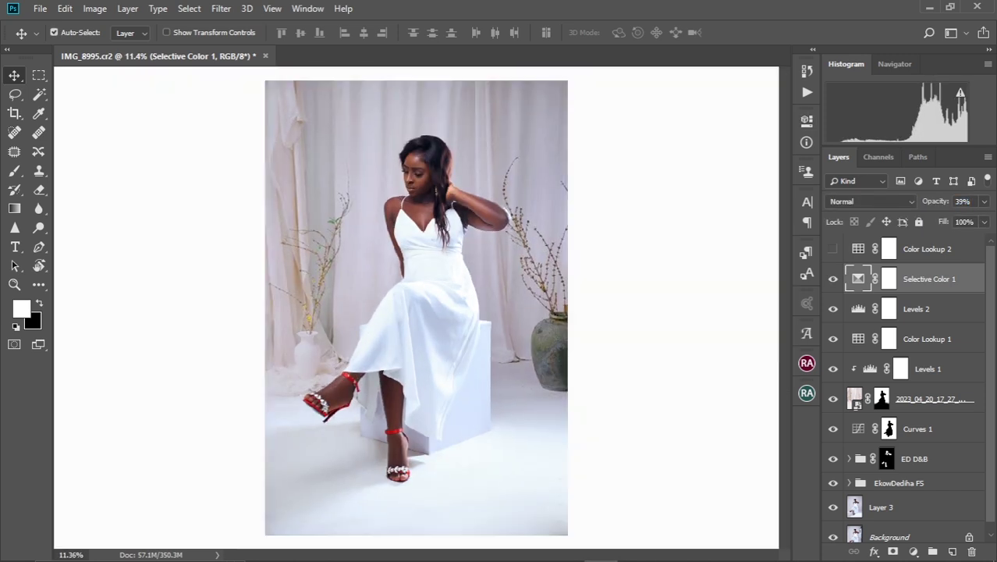
pyautogui.rightClick(657, 382)
pyautogui.click(679, 388)
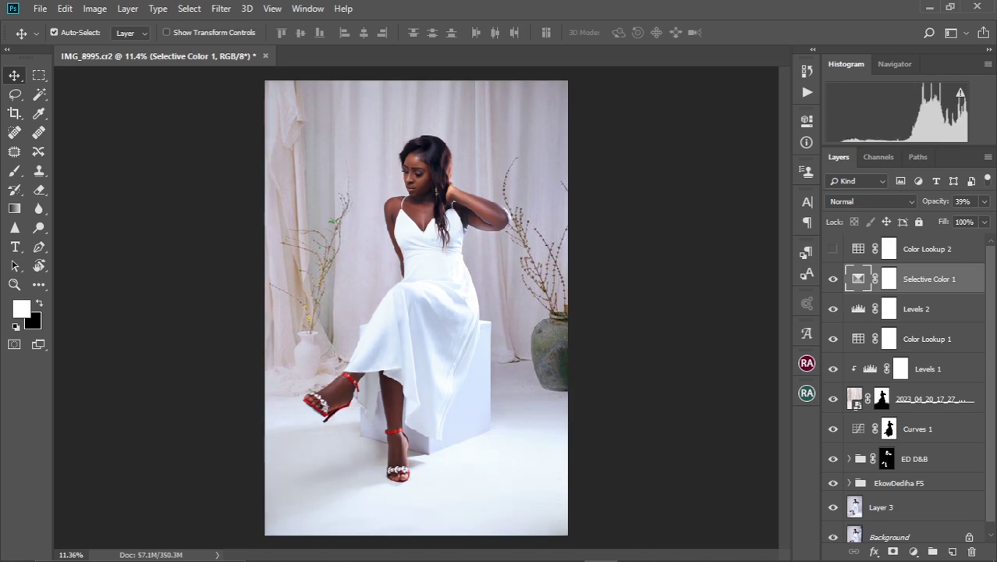
pyautogui.doubleClick(858, 308)
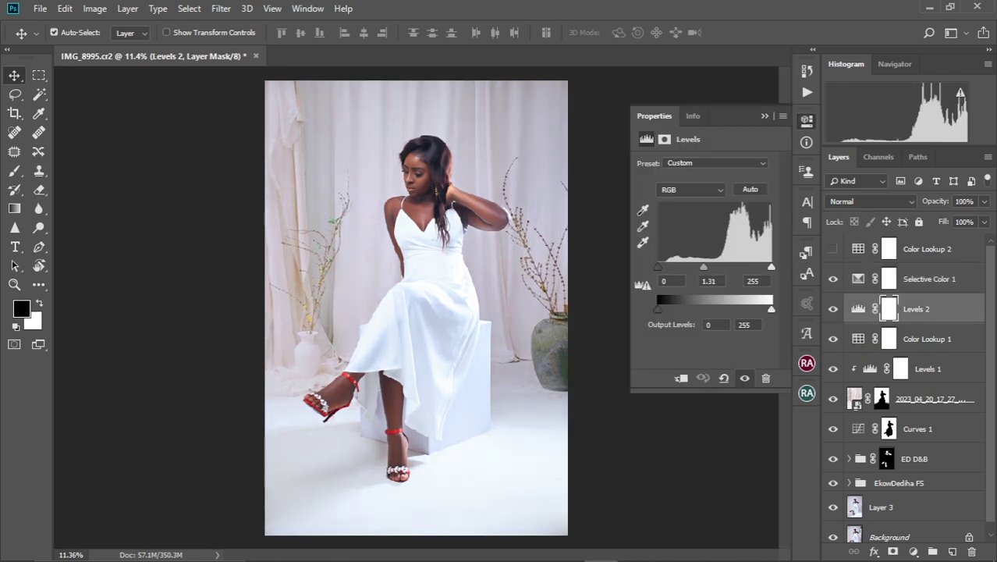
# Step: Close the Levels 2 properties and zoom in on the finished colour-graded photo
pyautogui.click(806, 120)
pyautogui.scroll(2, 408, 249)
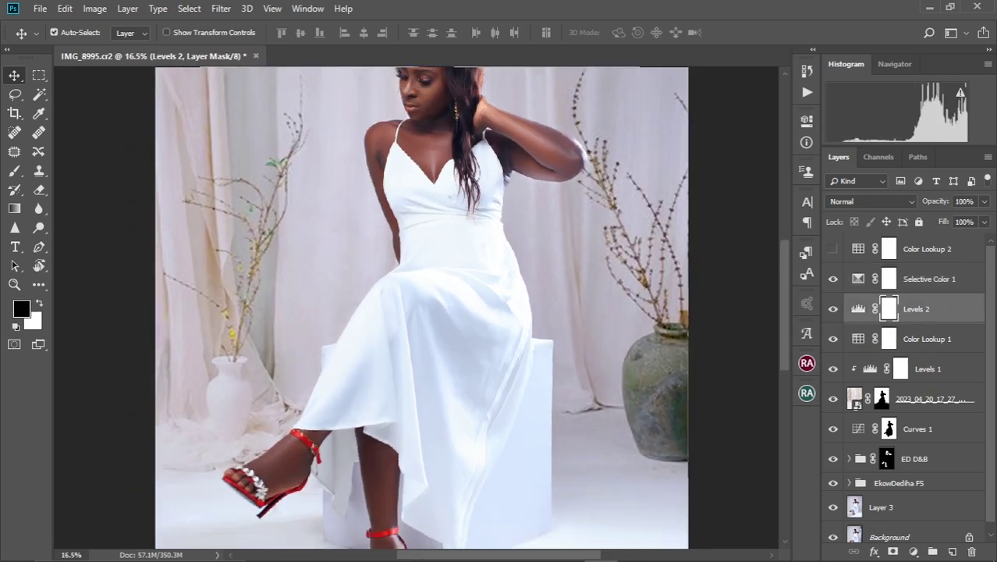